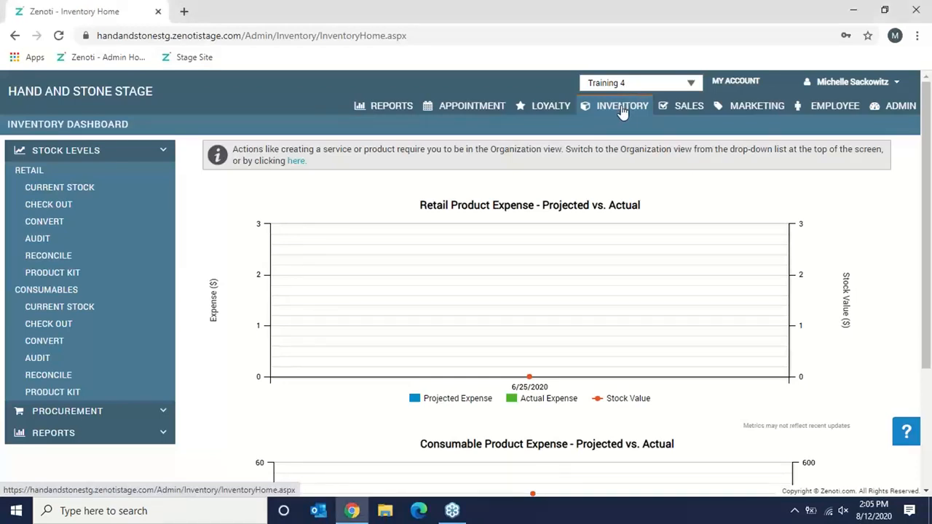
- Start a new order from the inventory's procurement orders and choose Clarity RX as the vendor
click(621, 108)
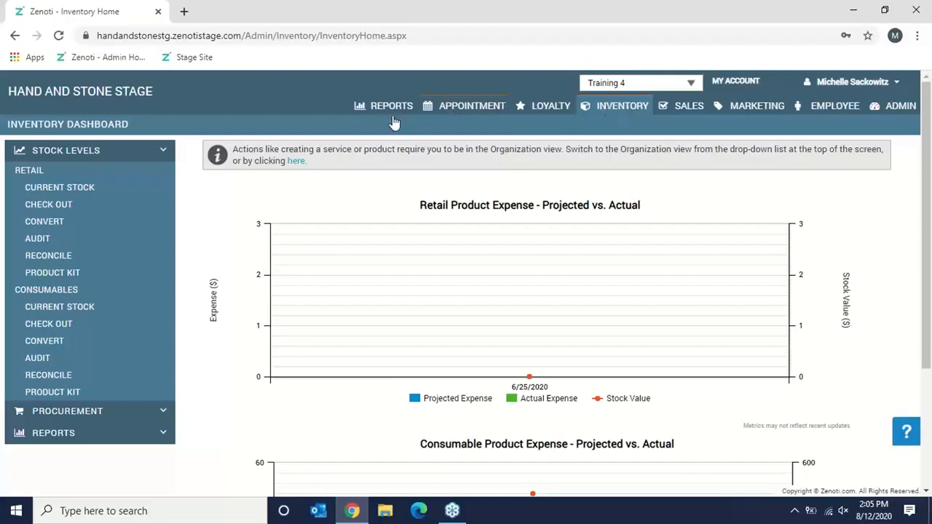
click(136, 412)
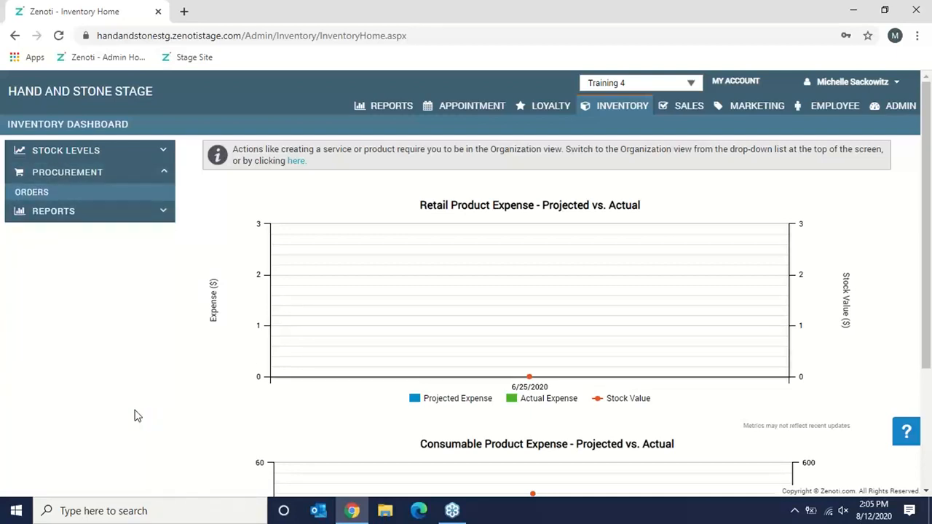
click(27, 195)
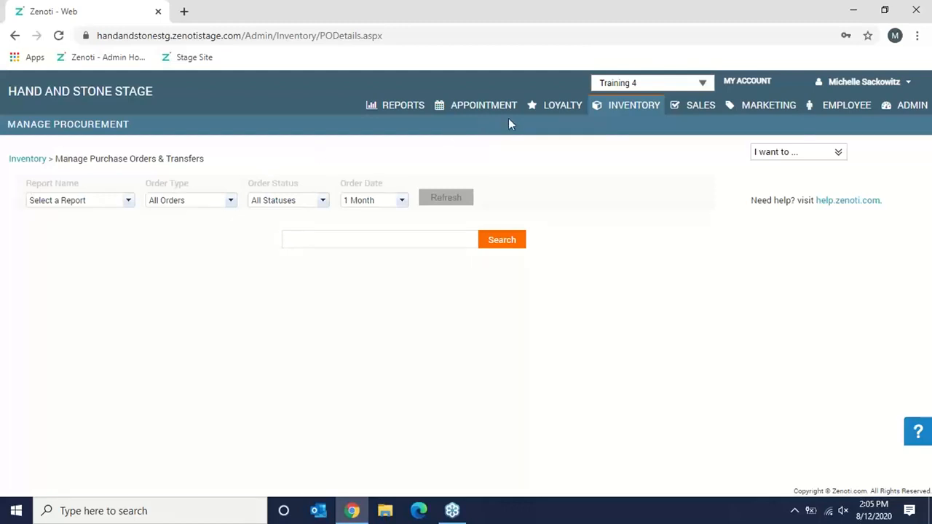
click(799, 157)
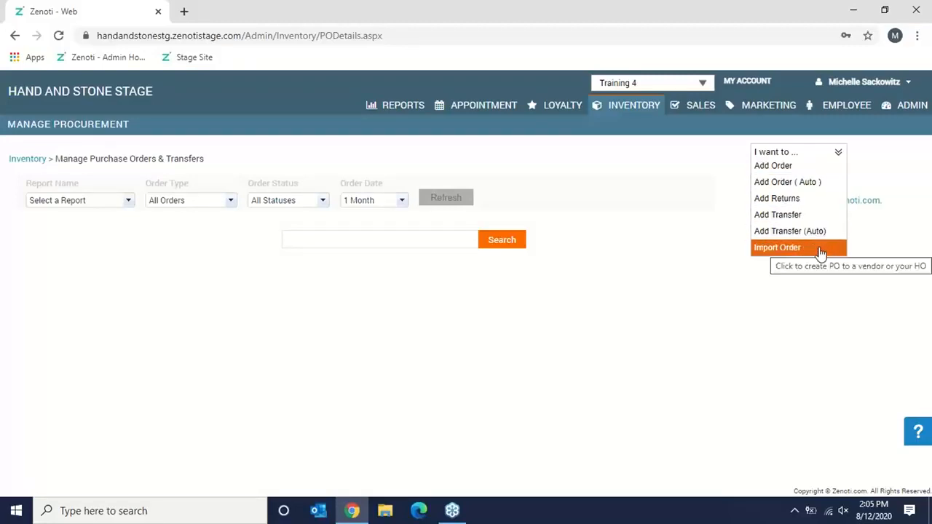
click(781, 169)
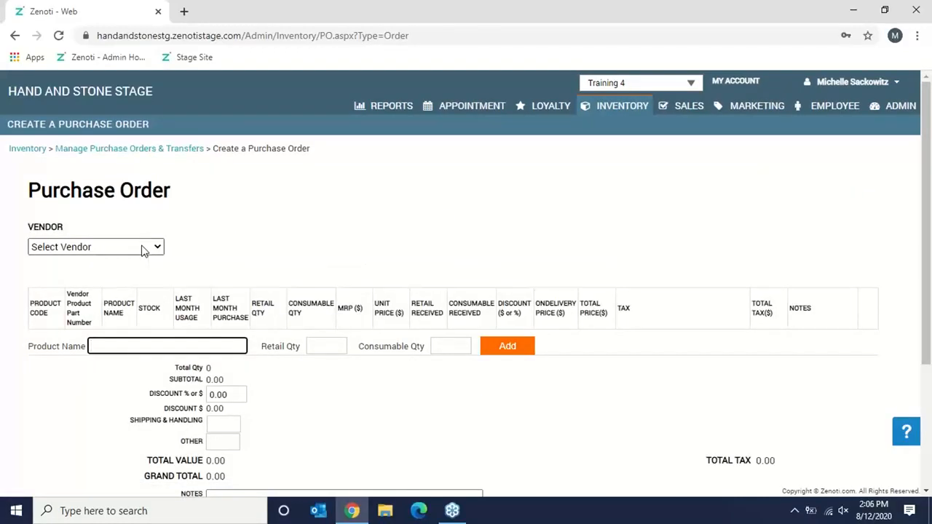
click(143, 248)
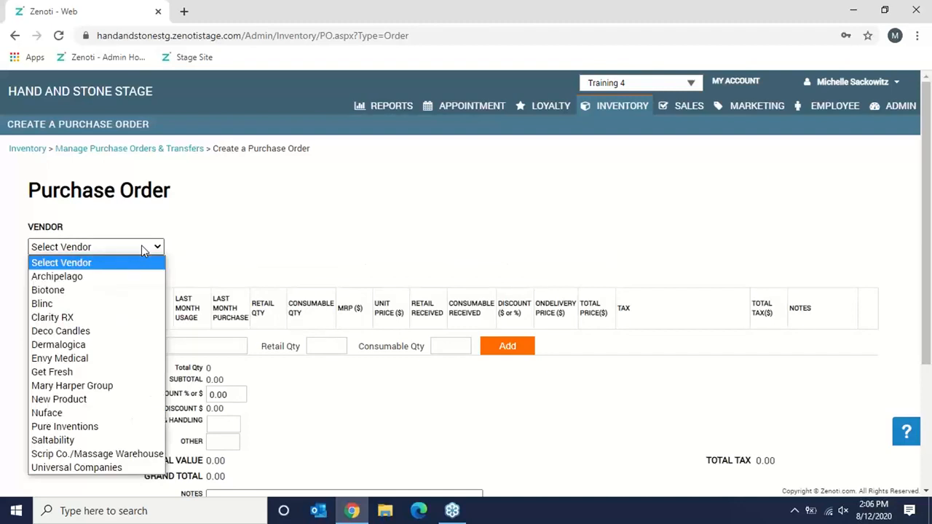
click(131, 320)
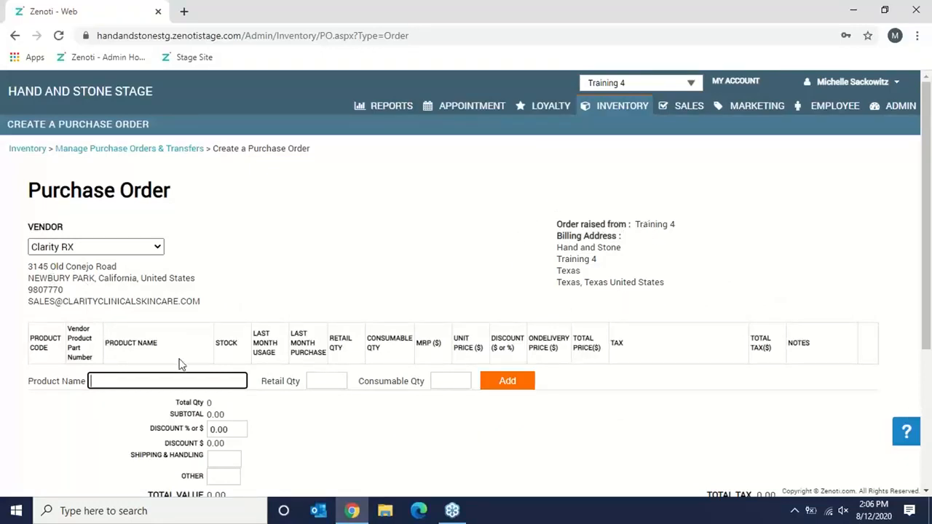
- Add the product Cleanse Daily to the purchase order with a retail quantity of 4
click(119, 381)
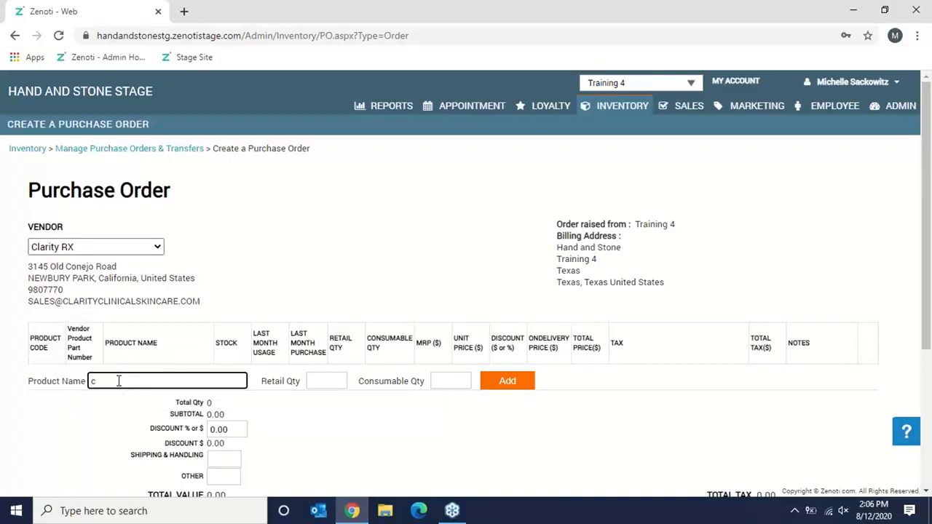
text(clea)
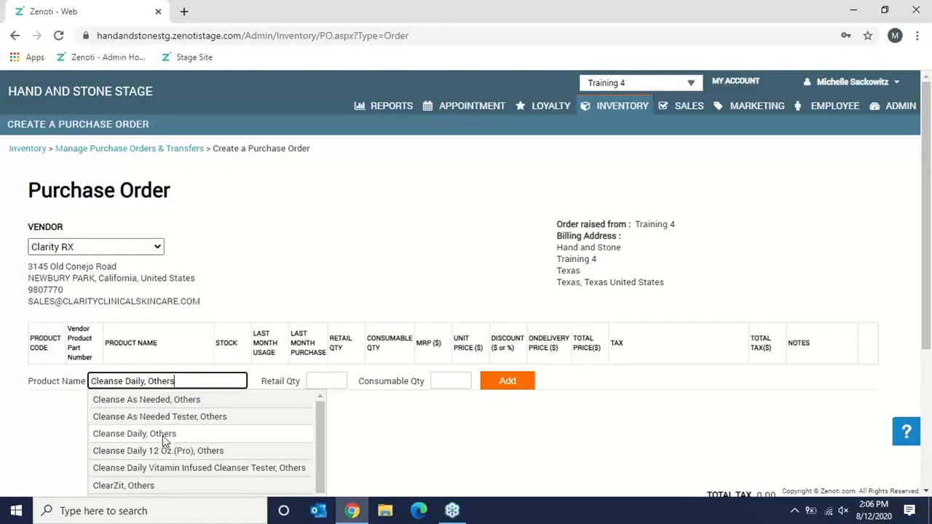
click(163, 436)
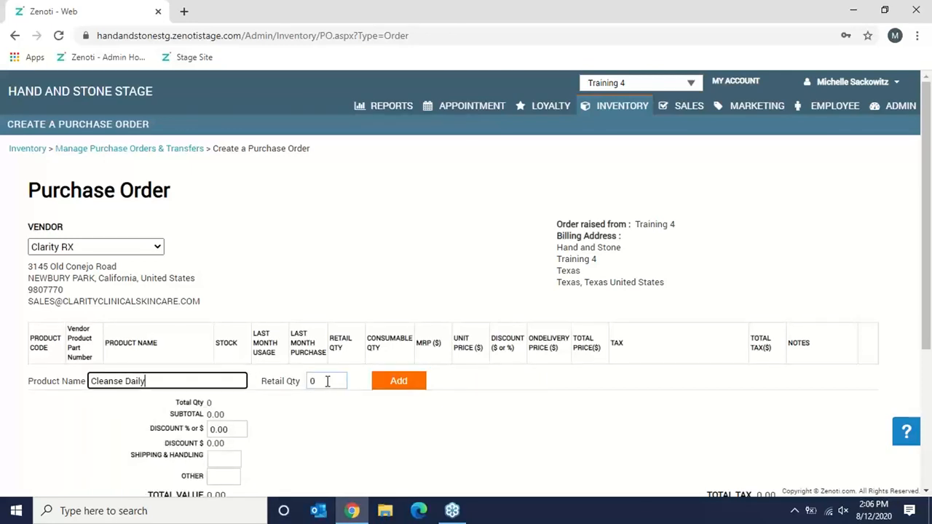
drag(327, 381, 294, 377)
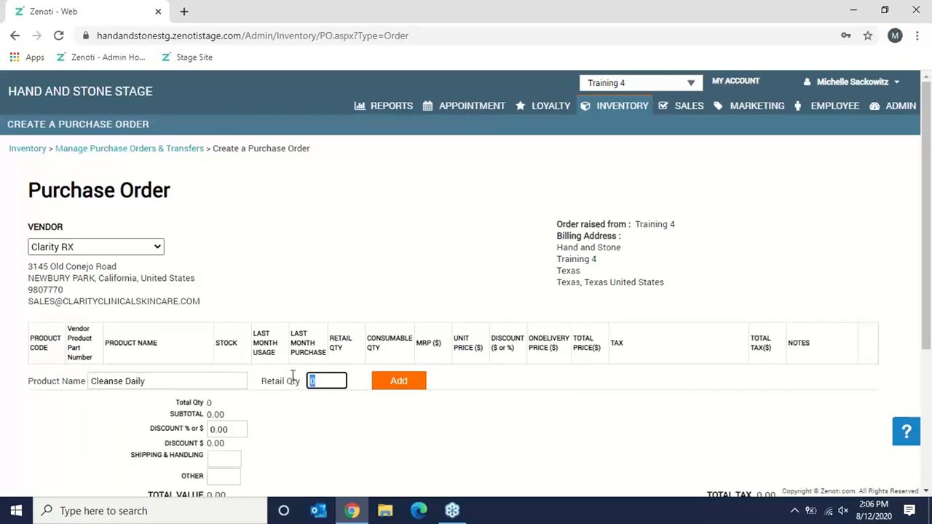
text(4)
click(410, 388)
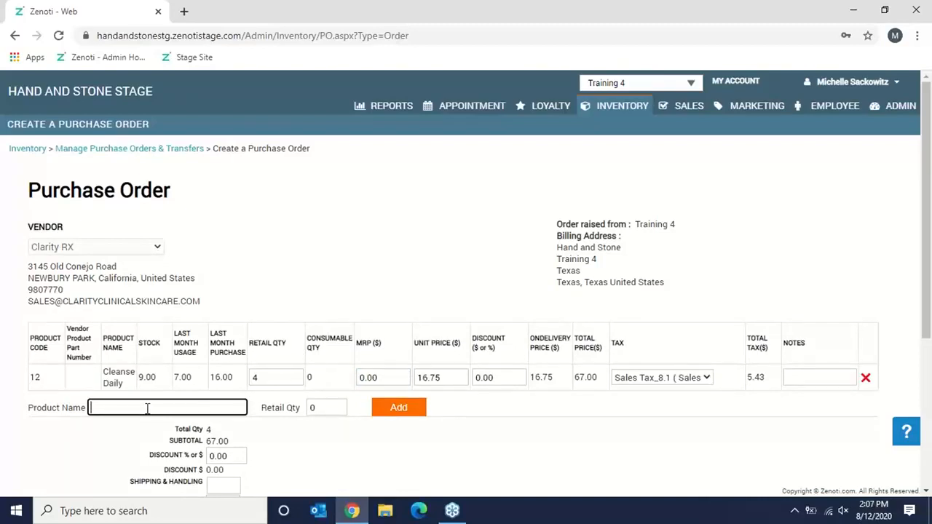
- Add the product Get Clean Bamboo (Pro) to the purchase order with a consumable quantity of 4
text(get cl)
key(Down)
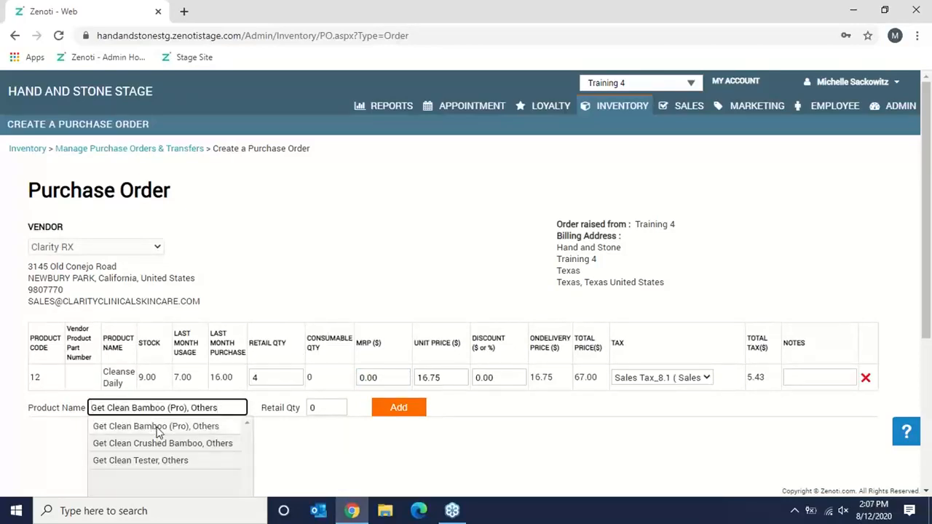
click(159, 428)
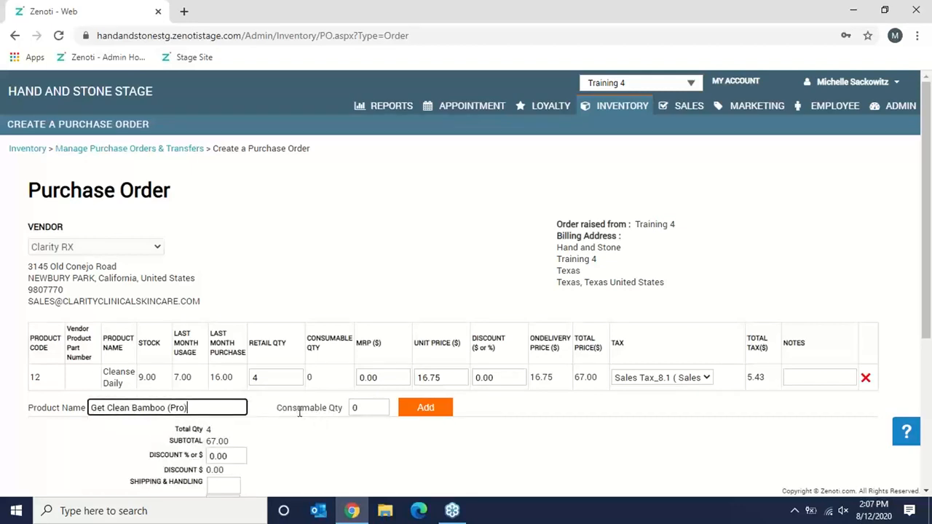
click(370, 406)
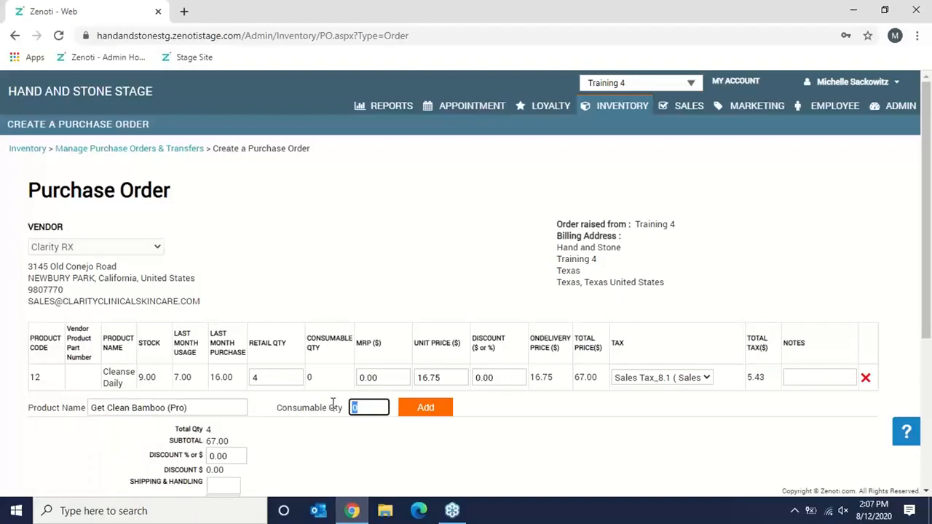
text(4)
click(412, 408)
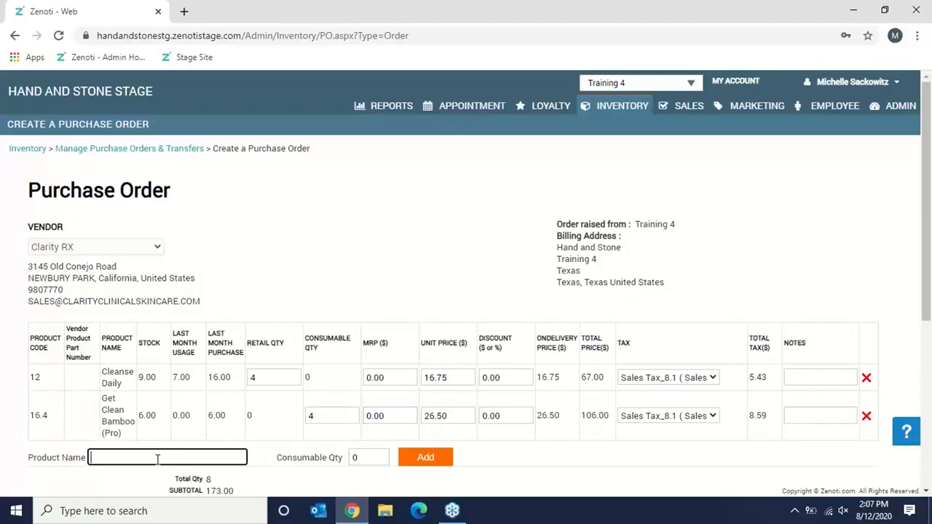
- Add the product Sleep it off mask to the purchase order with a retail quantity of 4
text(sleep)
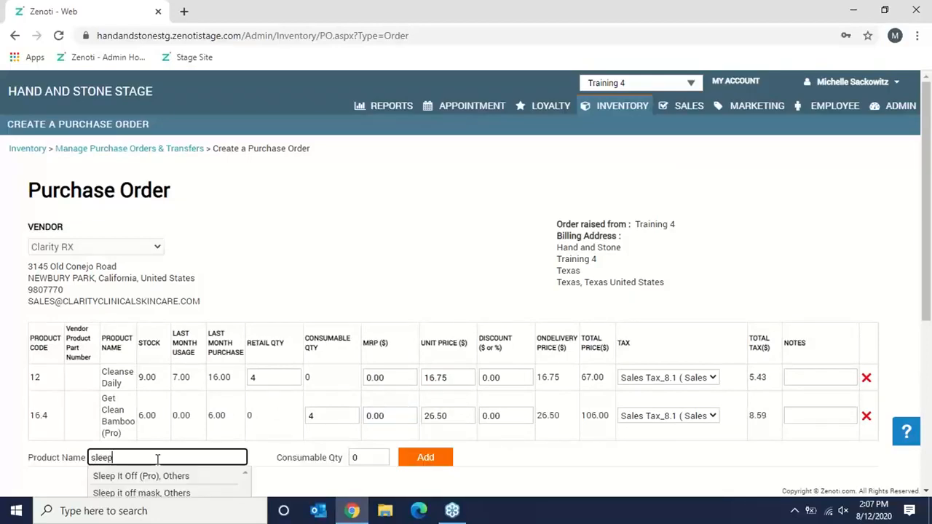
click(164, 492)
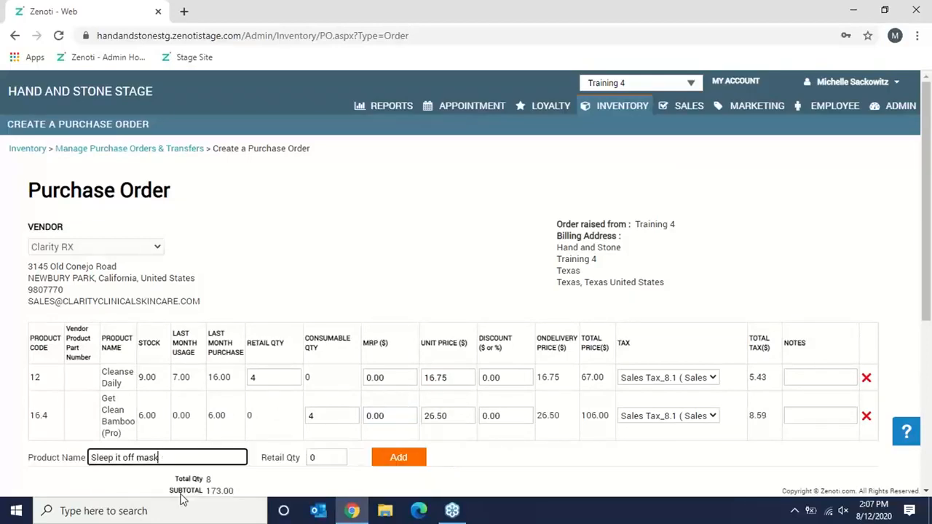
click(326, 457)
text(4)
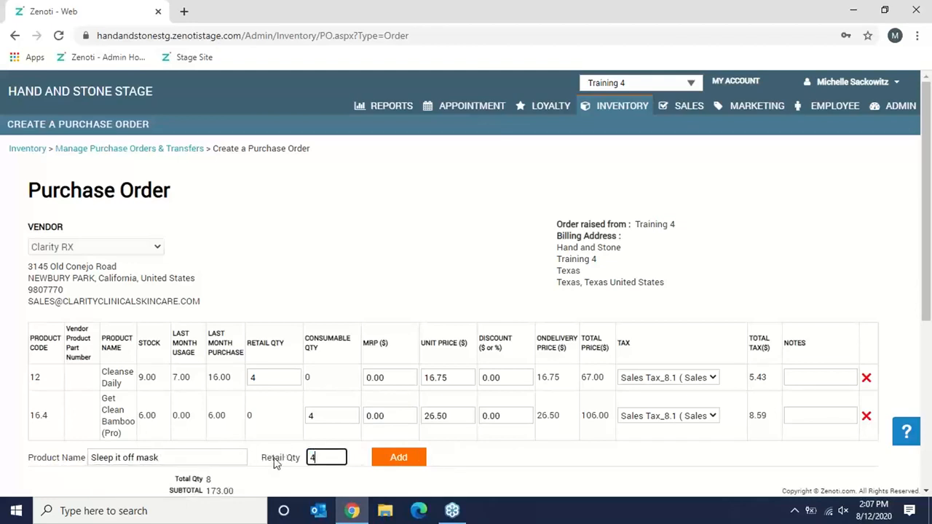
click(419, 469)
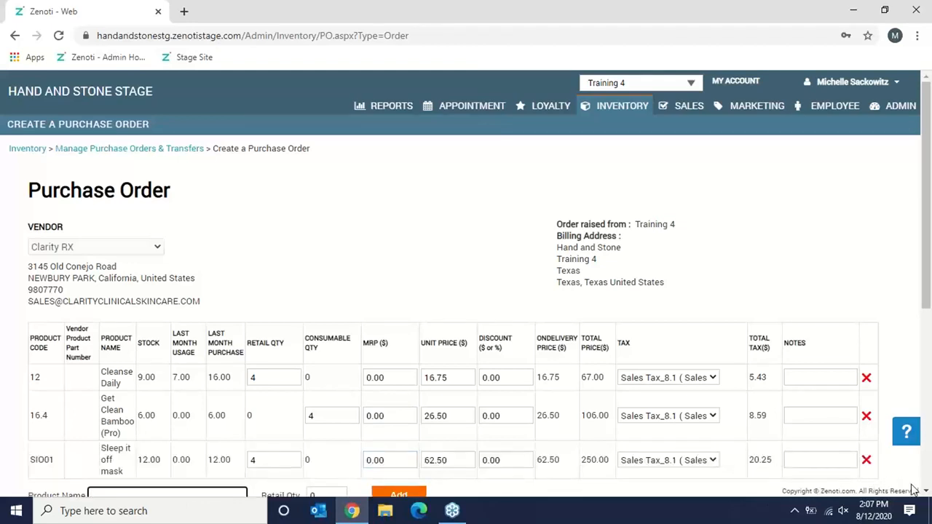
- Add the product Get Fit Serum to the purchase order with a retail quantity of 4
scroll(926, 493, down, 3)
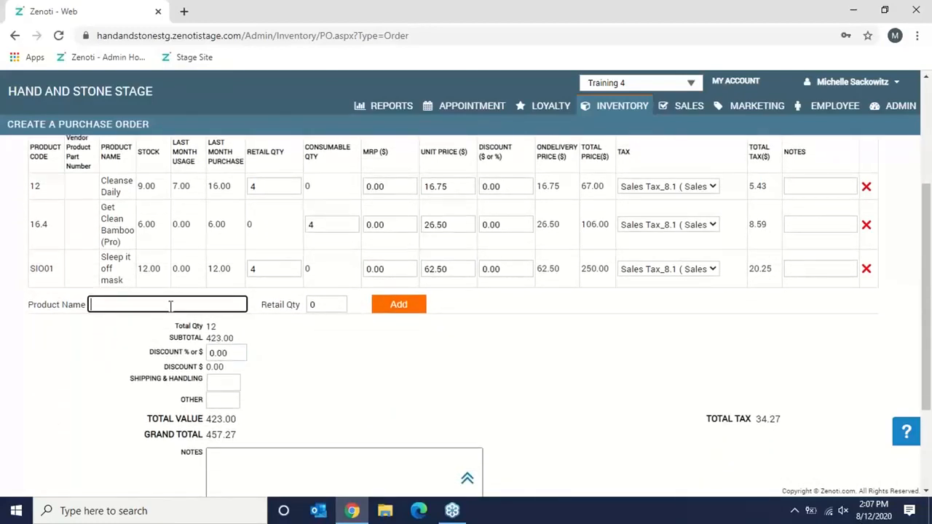
text(get)
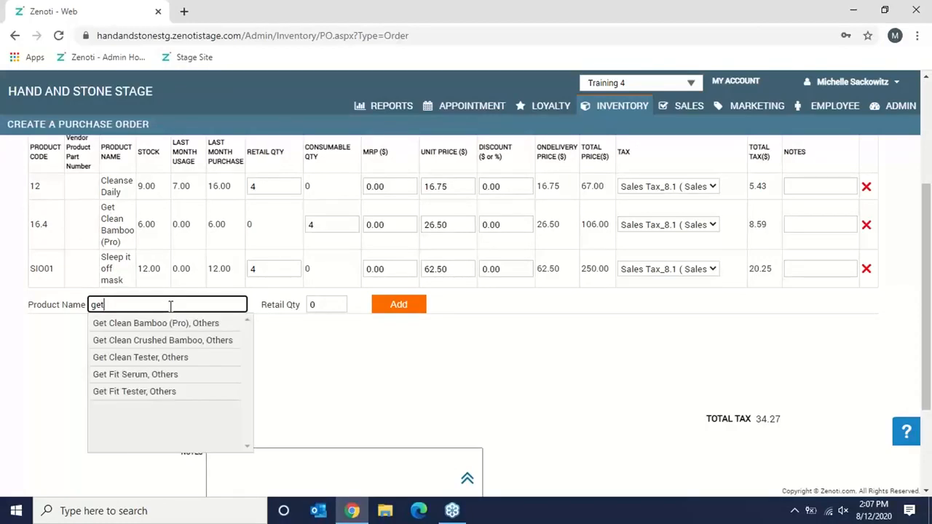
click(179, 377)
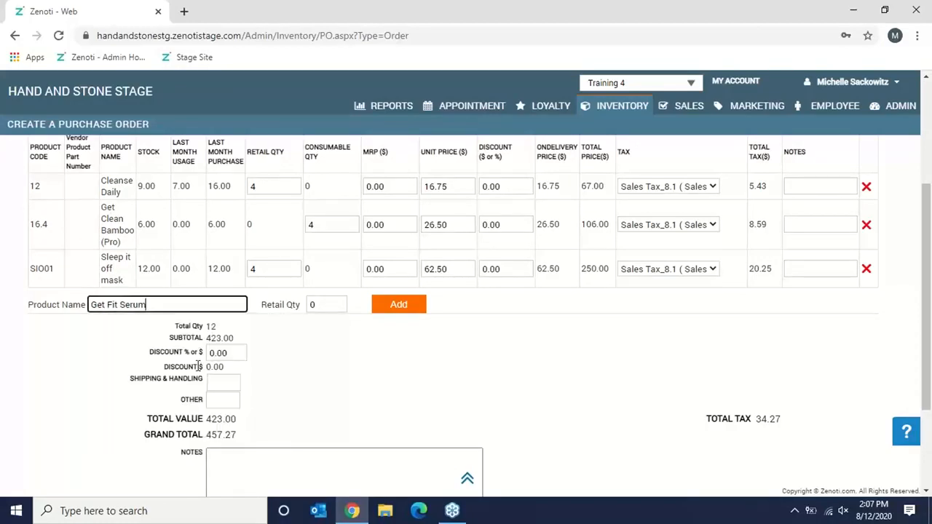
double_click(322, 306)
text(4)
click(403, 309)
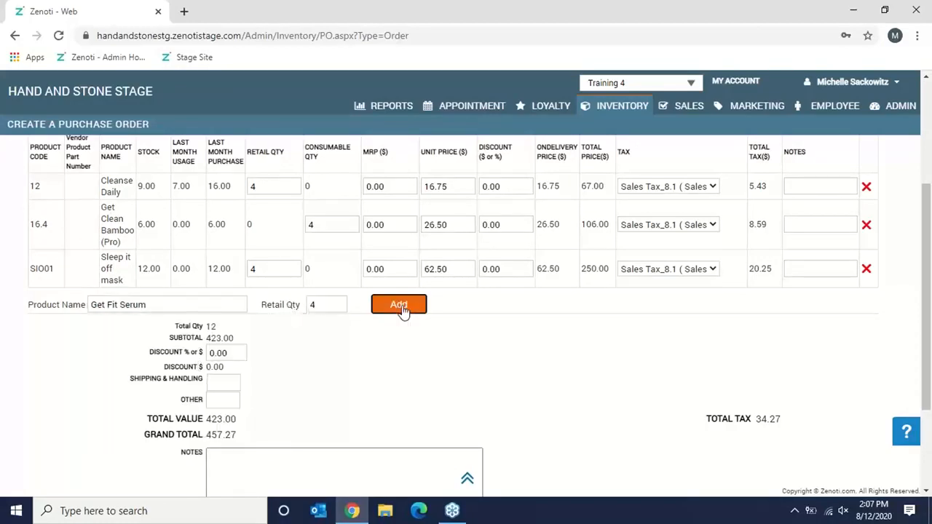
- Add the product An Apple A Day Serum to the purchase order with a retail quantity of 4
text(a)
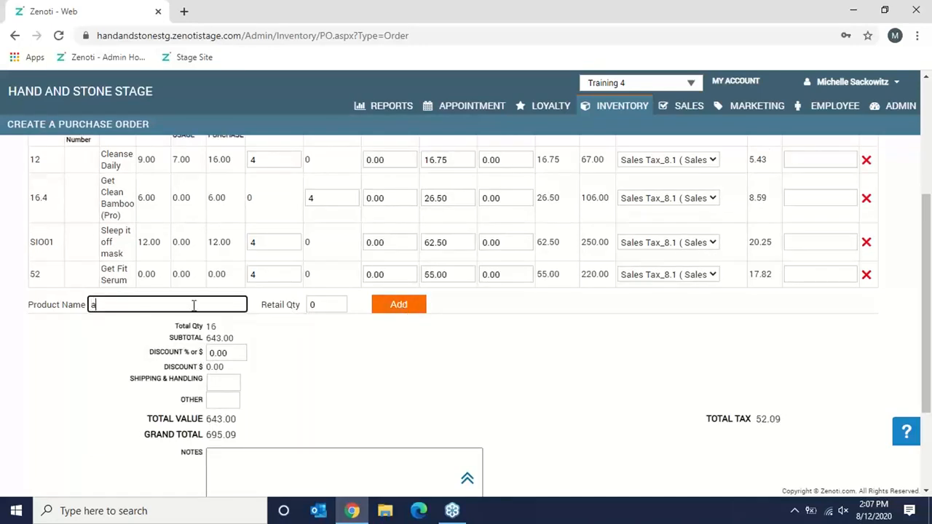
text(pple A Day Serum, Others)
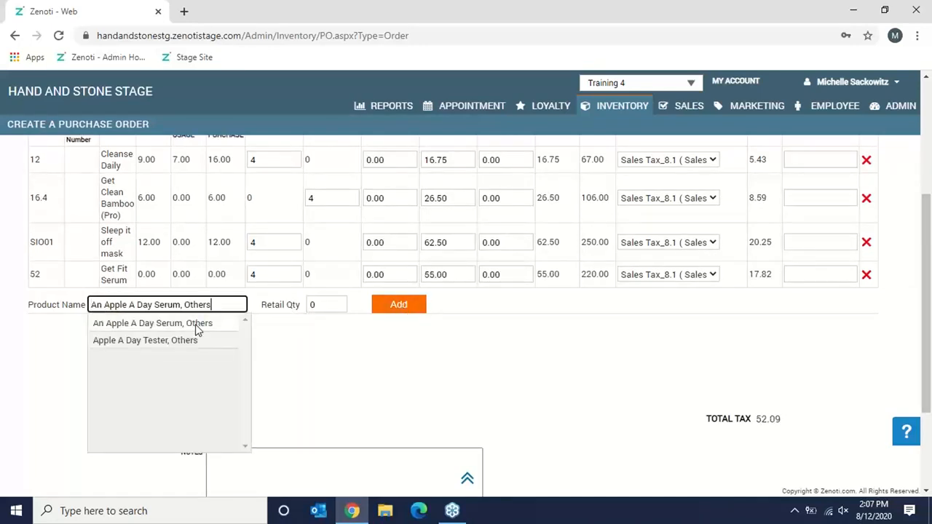
click(195, 323)
double_click(322, 306)
text(4)
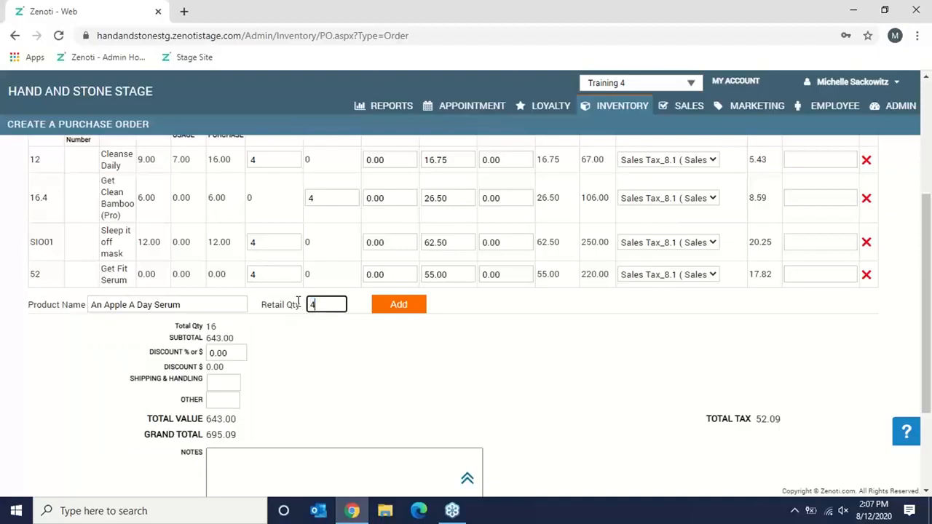
click(406, 315)
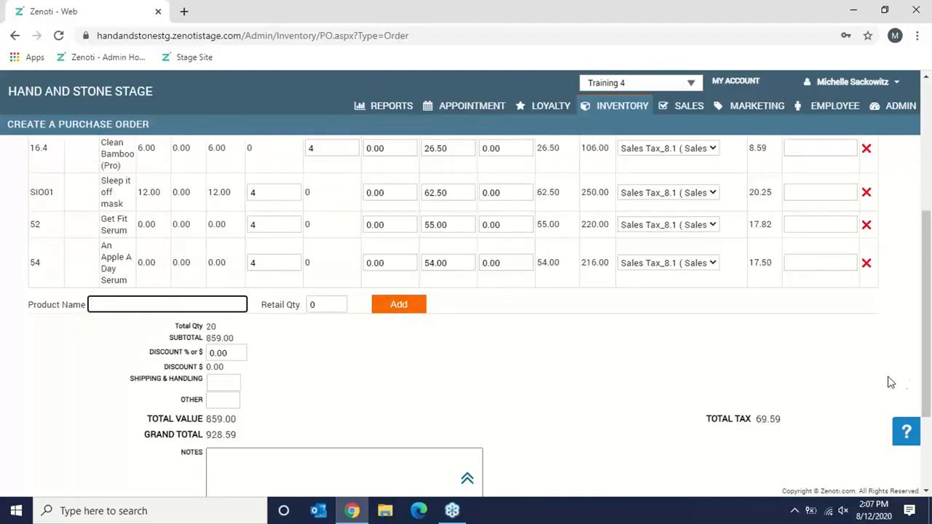
- Review the purchase order's line items, totals and notes fields, and save and raise the order
drag(926, 381, 927, 323)
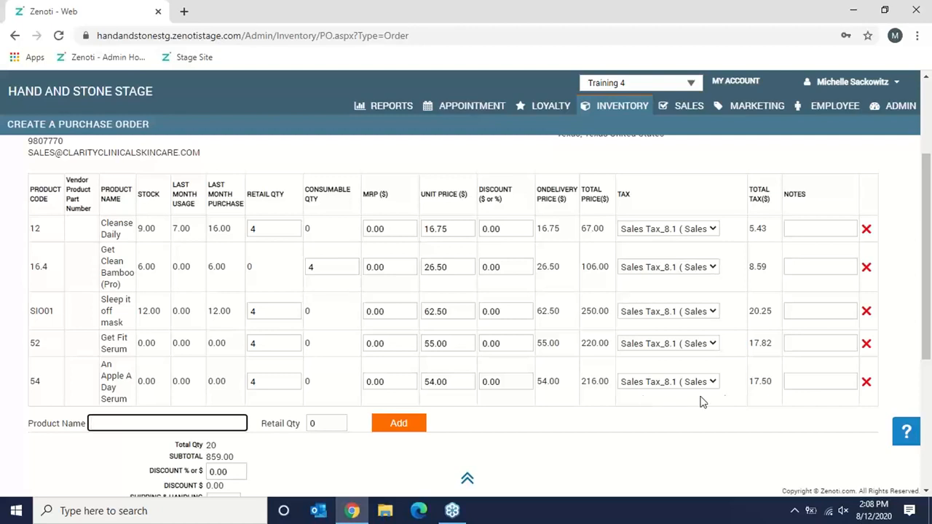
click(800, 384)
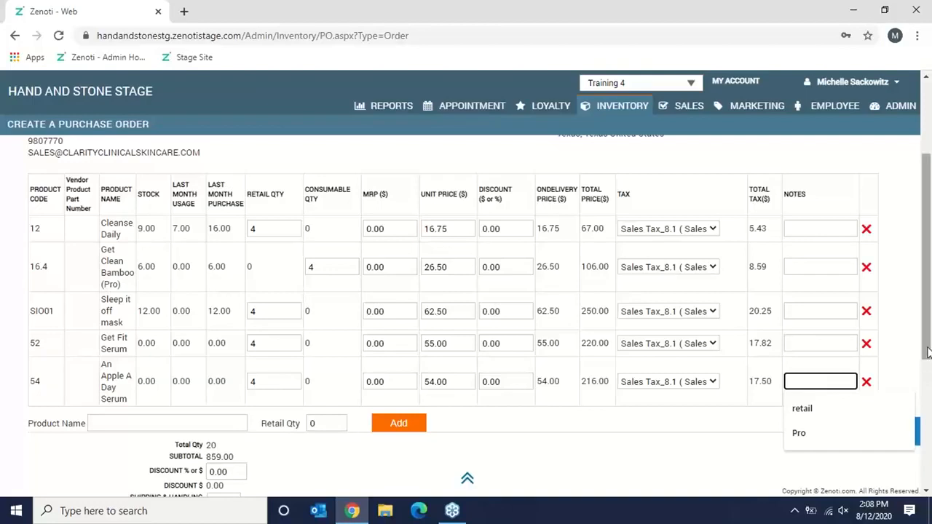
drag(927, 352, 927, 473)
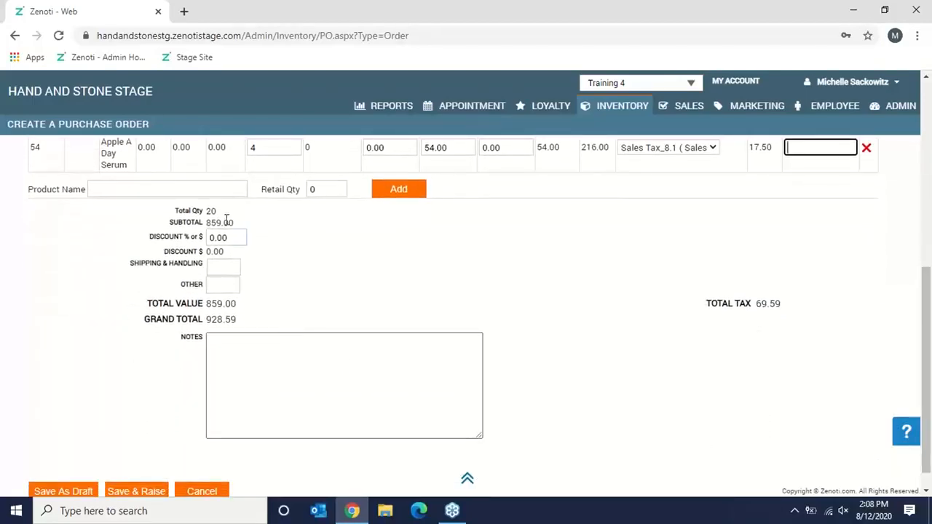
mouse_move(207, 211)
mouse_down()
mouse_move(224, 218)
mouse_move(216, 211)
mouse_up()
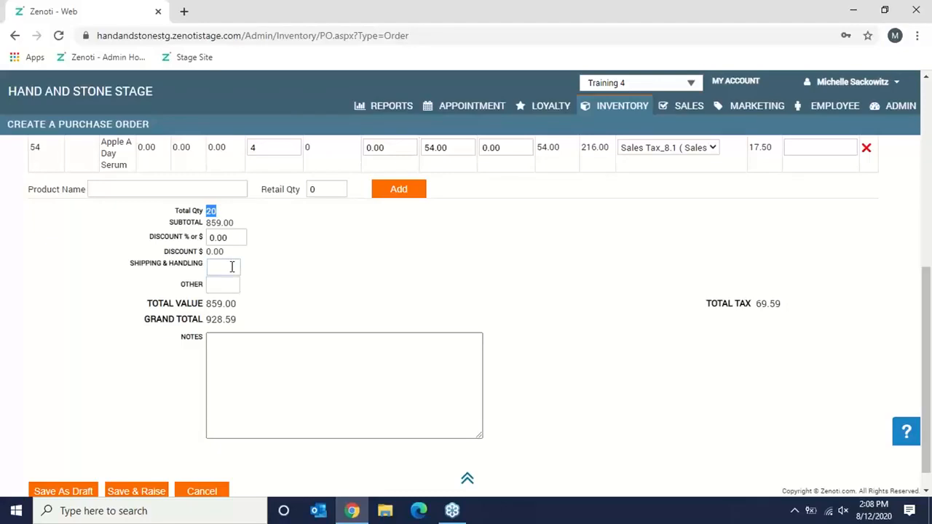
click(262, 350)
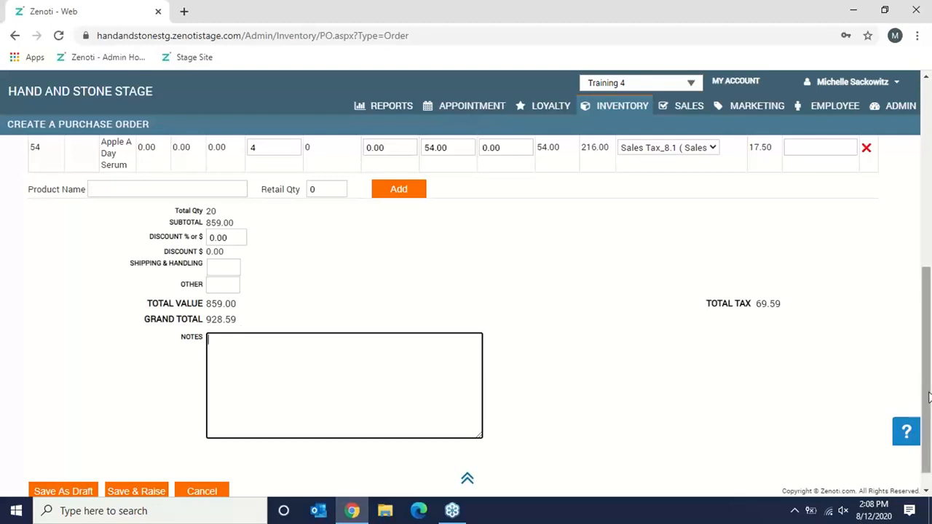
drag(929, 400, 930, 452)
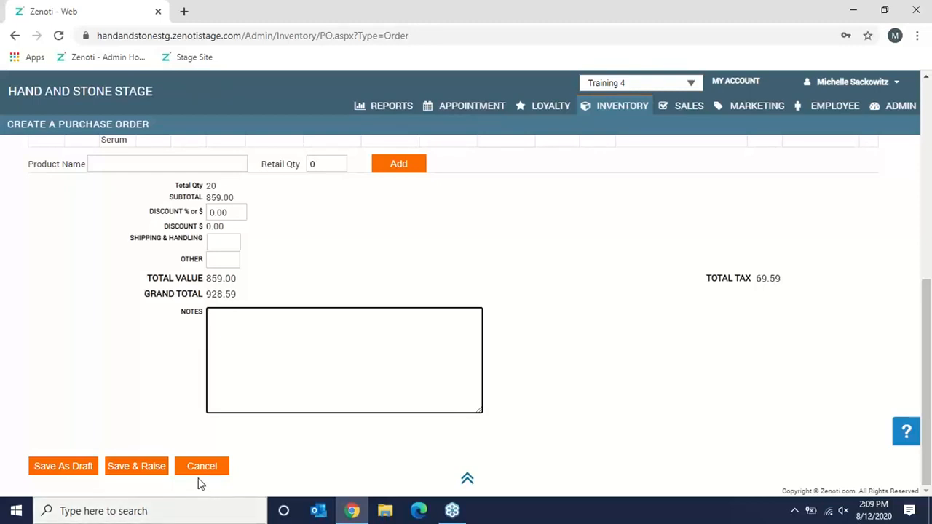
click(141, 466)
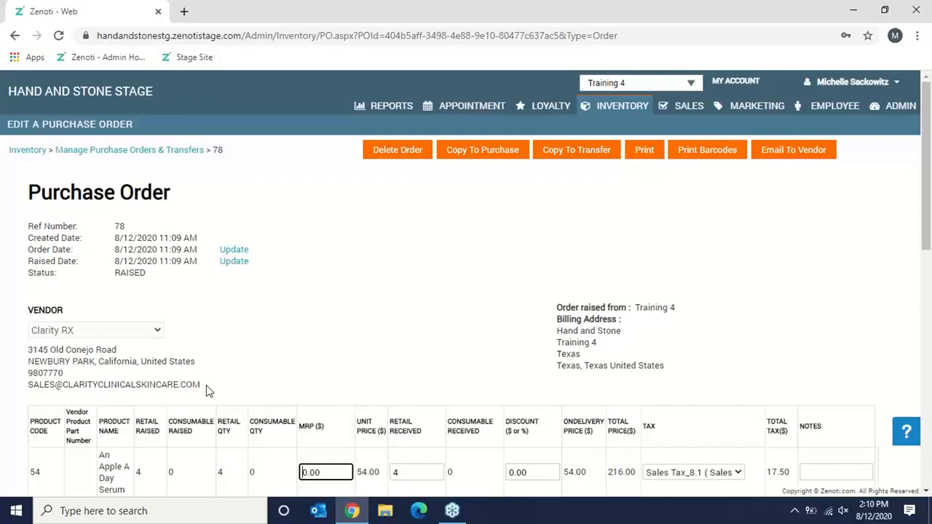
- Start a new purchase order from the inventory's procurement orders and select Dermalogica as the vendor
click(609, 109)
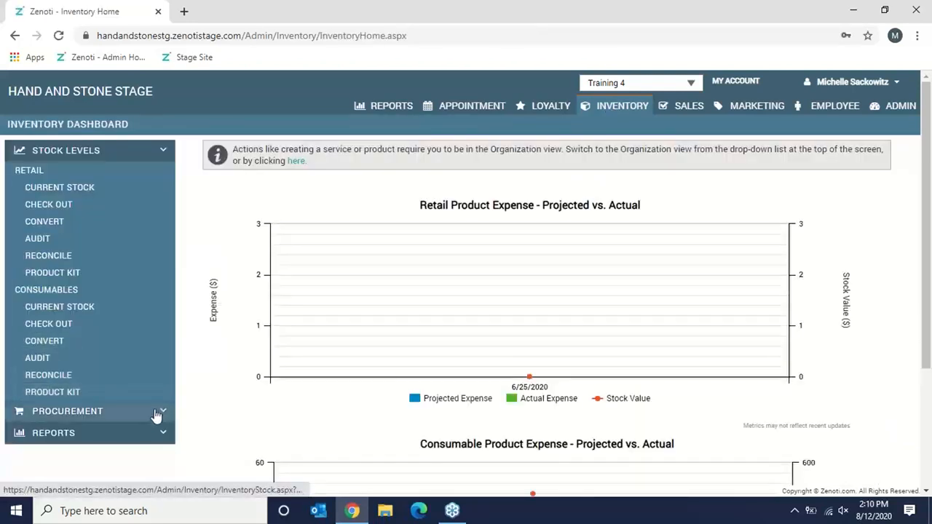
click(158, 413)
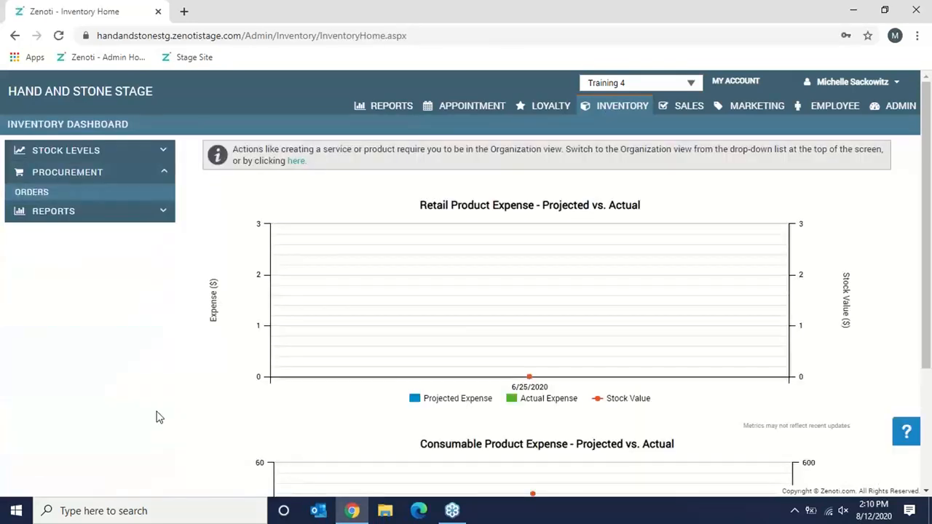
click(26, 195)
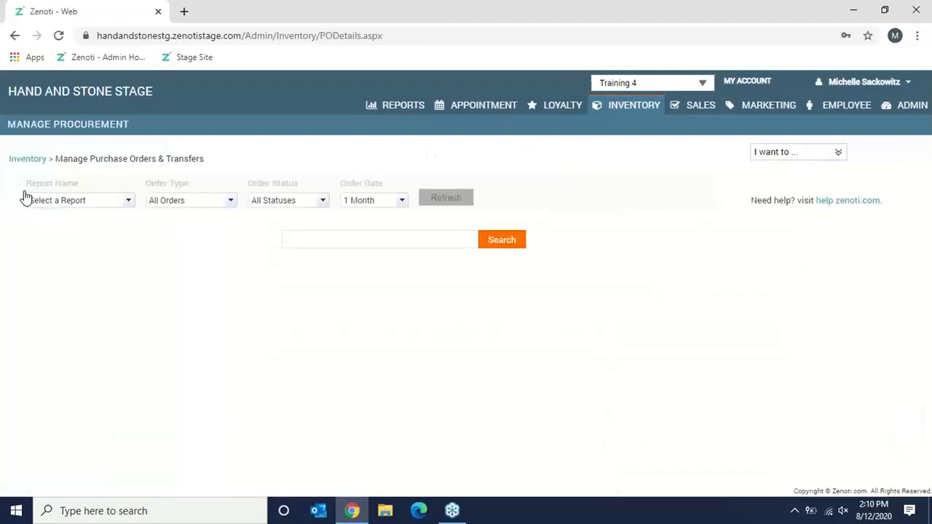
click(808, 160)
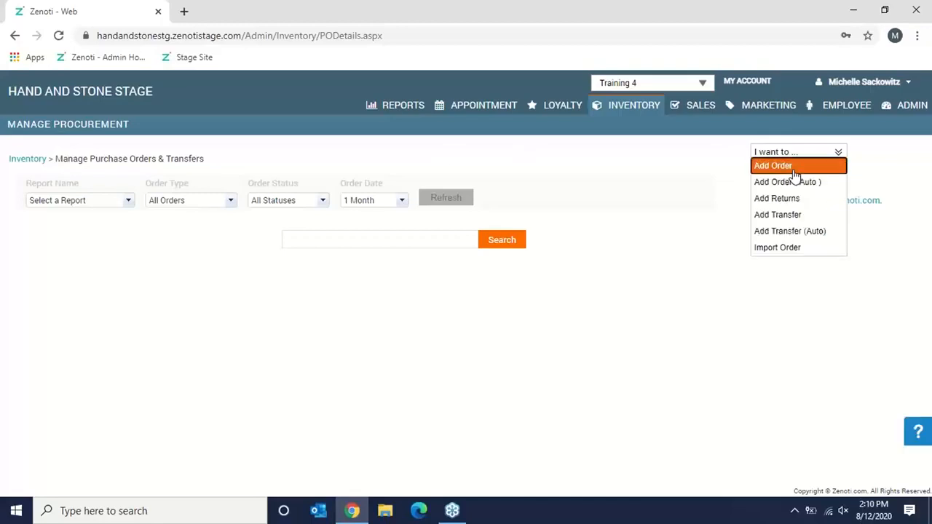
click(793, 172)
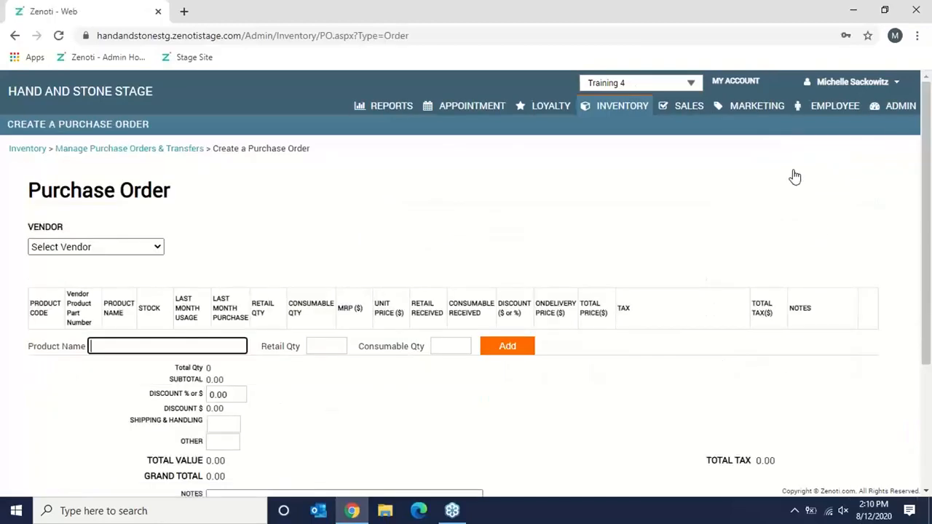
click(134, 249)
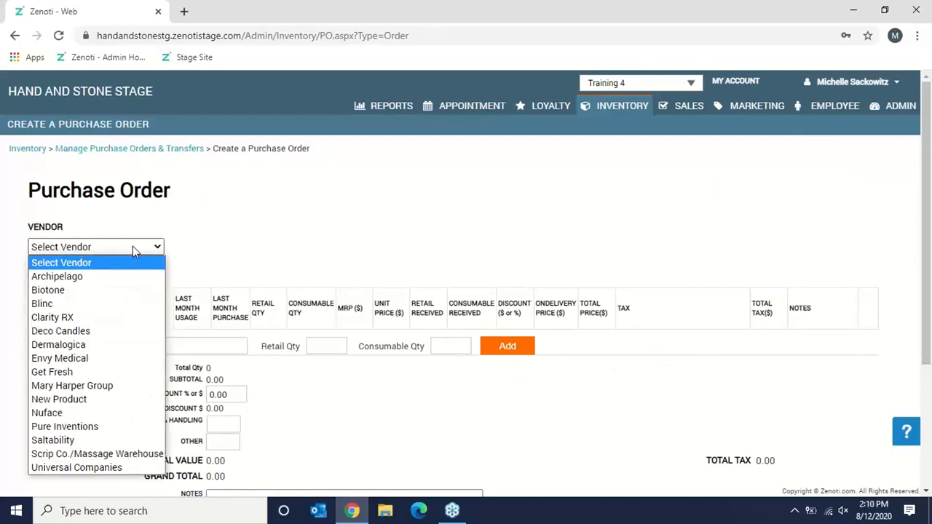
click(131, 345)
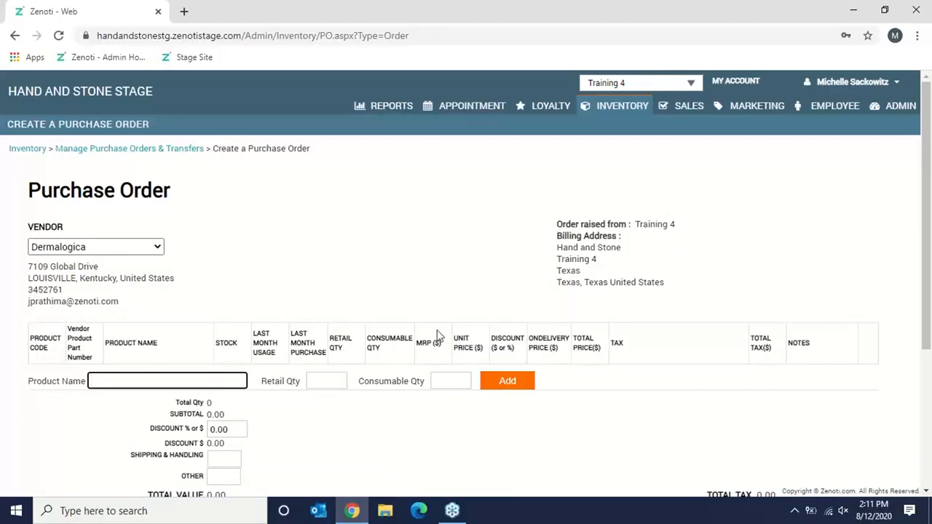
- Add the product Precleanse to the purchase order with a retail quantity of 4
click(116, 380)
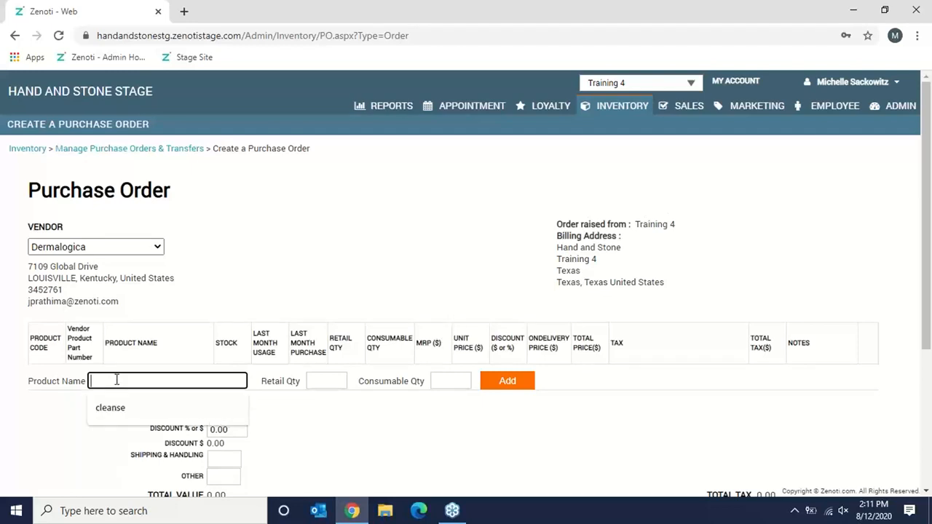
text(pre)
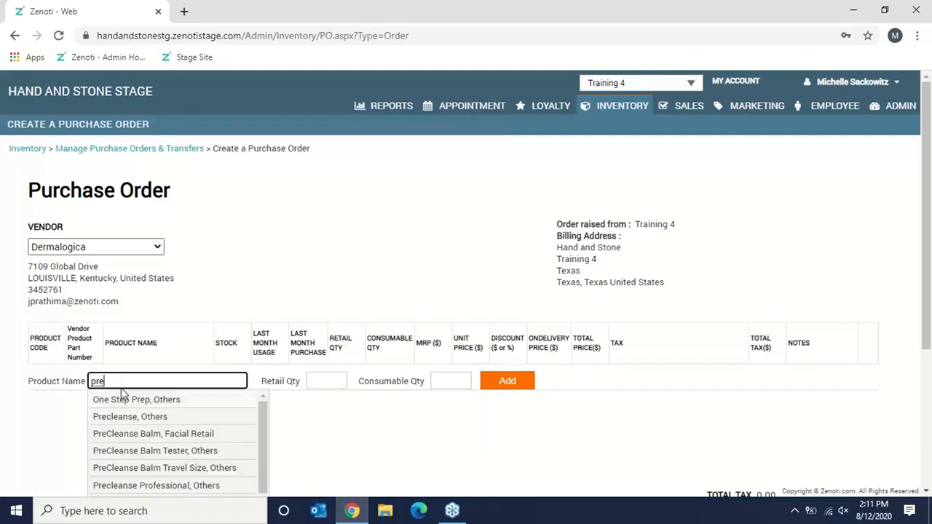
click(136, 416)
click(329, 380)
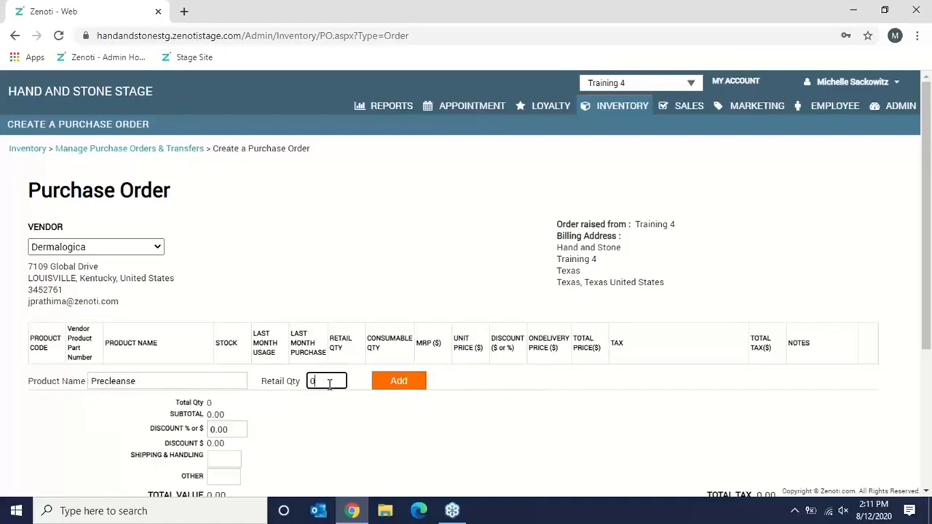
key(BackSpace)
text(4)
click(392, 384)
- Add the product Special Cleansing Gel Professional with a consumable quantity of 4 and no retail quantity
text(speci)
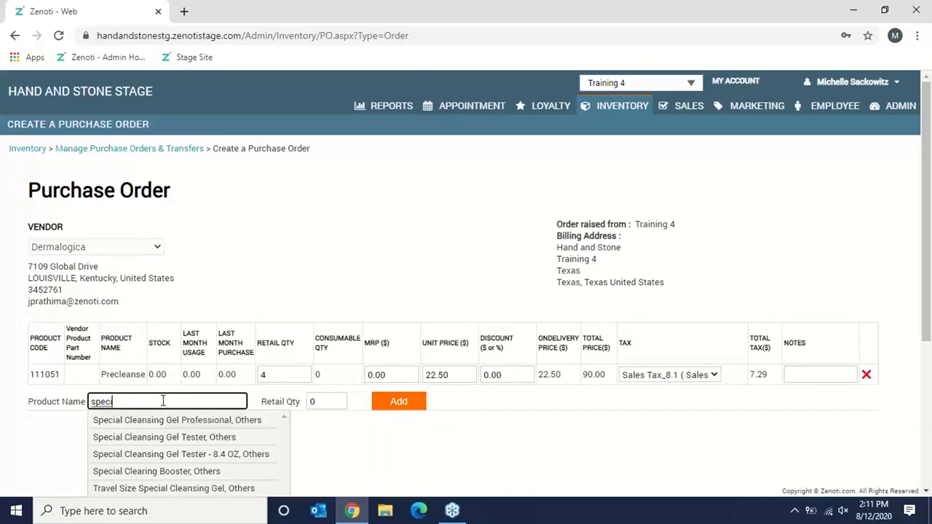
click(188, 420)
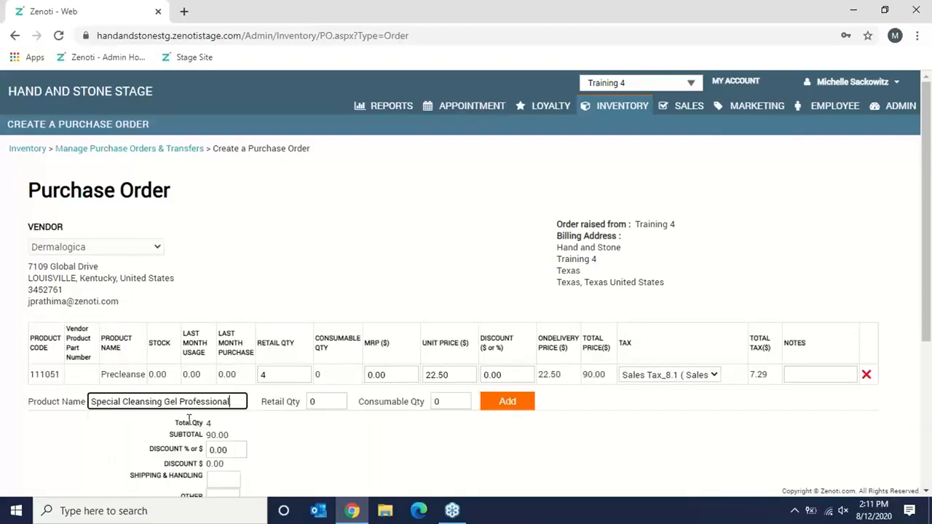
click(338, 401)
key(BackSpace)
text(4)
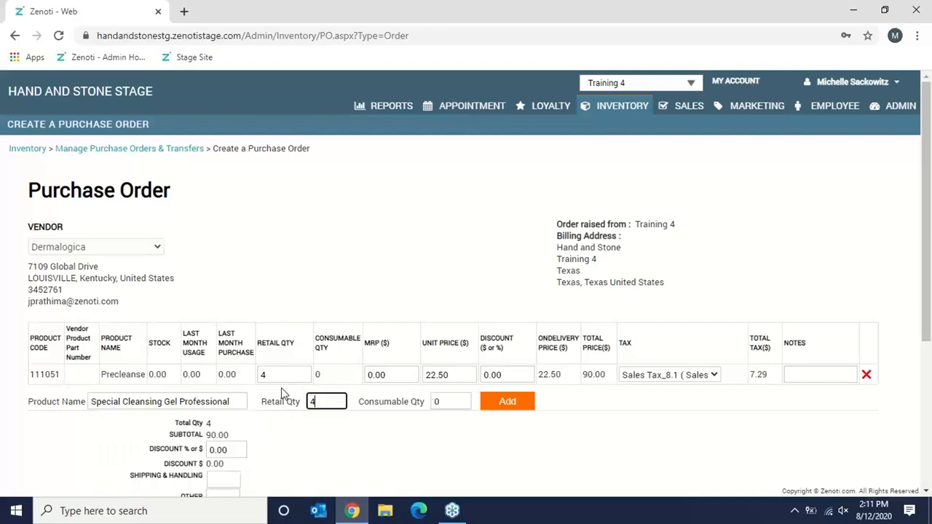
key(BackSpace)
click(446, 401)
key(BackSpace)
text(4)
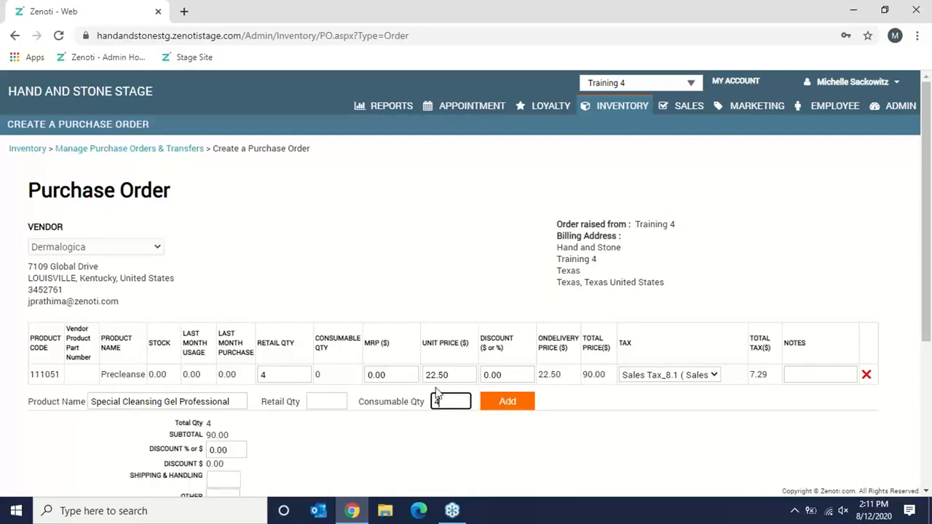
click(509, 402)
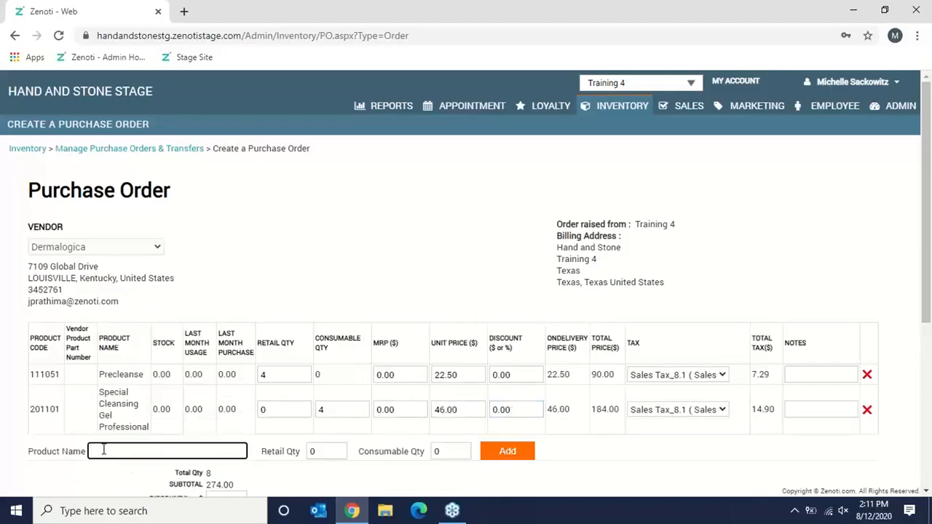
- Add the product Dermal Clay Cleanser 16.9 to the purchase order with a retail quantity of 4
text(dermal)
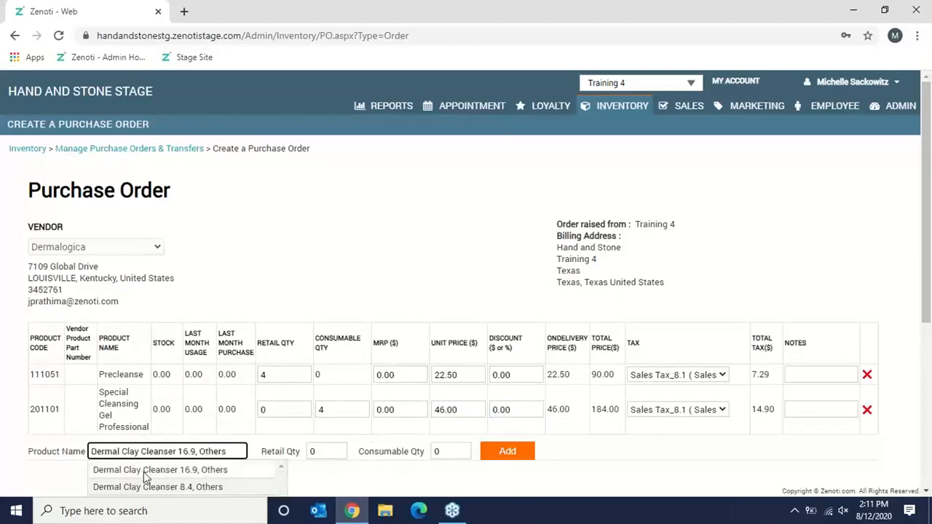
click(155, 472)
click(327, 451)
text(4)
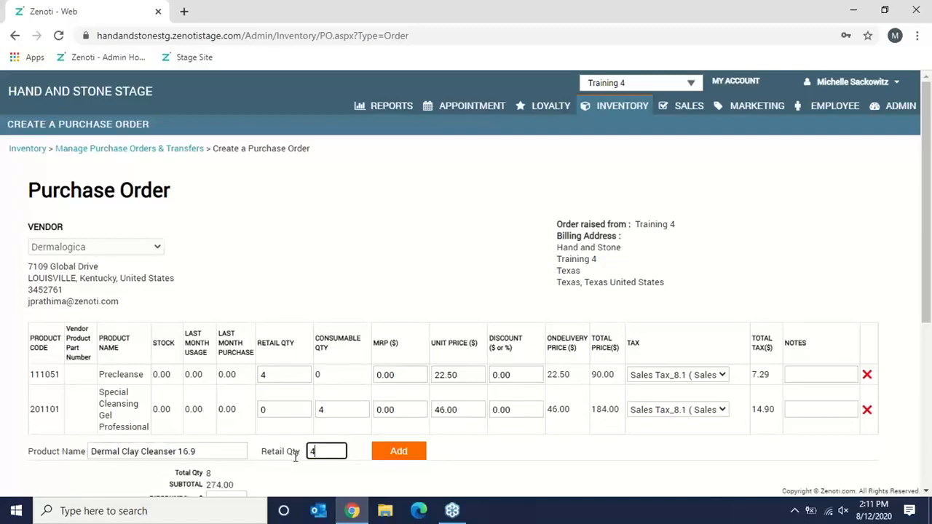
click(396, 459)
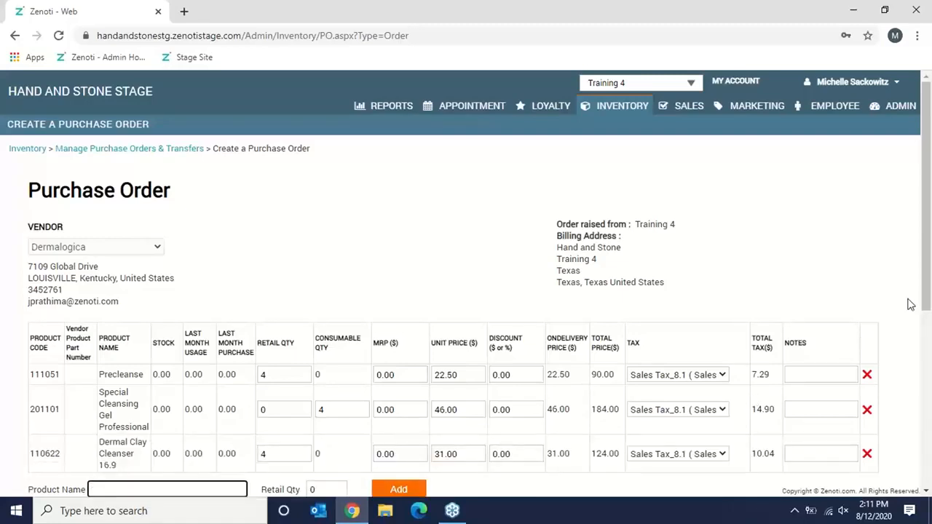
- Add the product Daily Microfoliant -111249 to the purchase order with a retail quantity of 4
drag(930, 302, 930, 376)
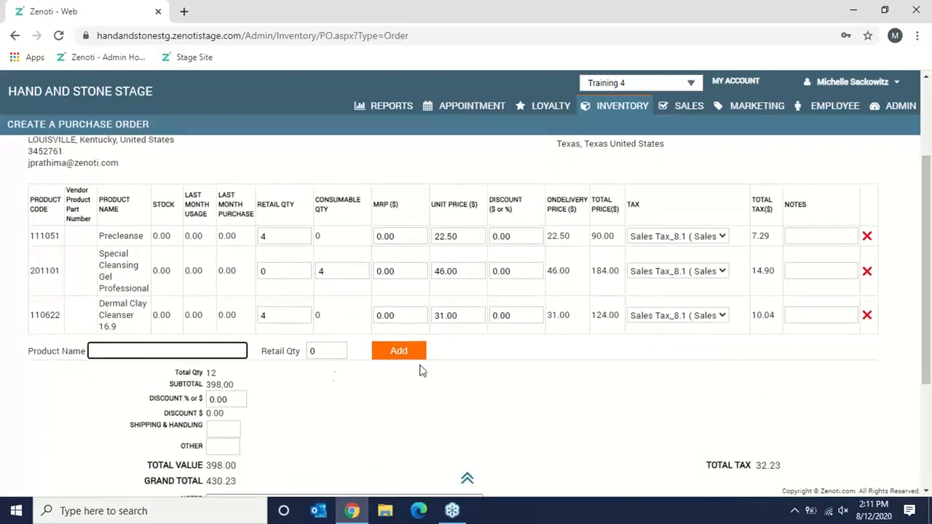
click(144, 349)
text(daily)
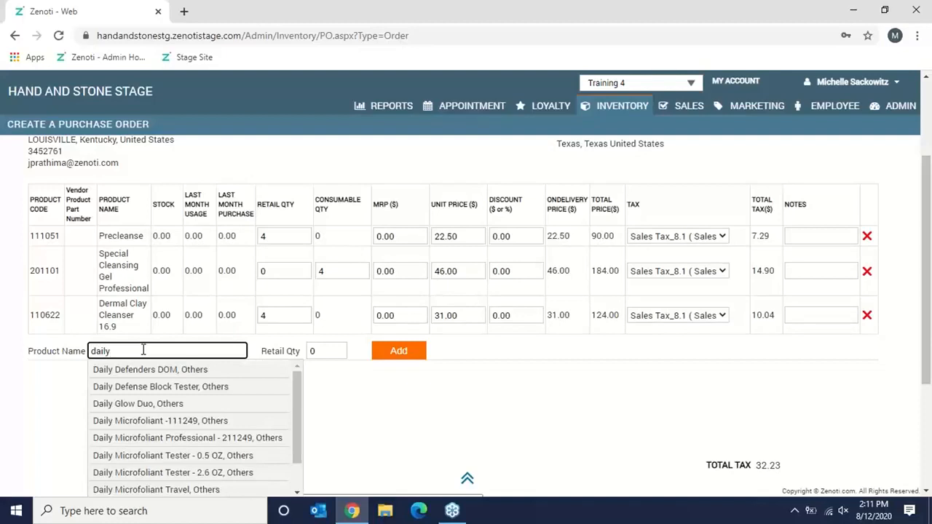
click(170, 429)
click(328, 350)
text(4)
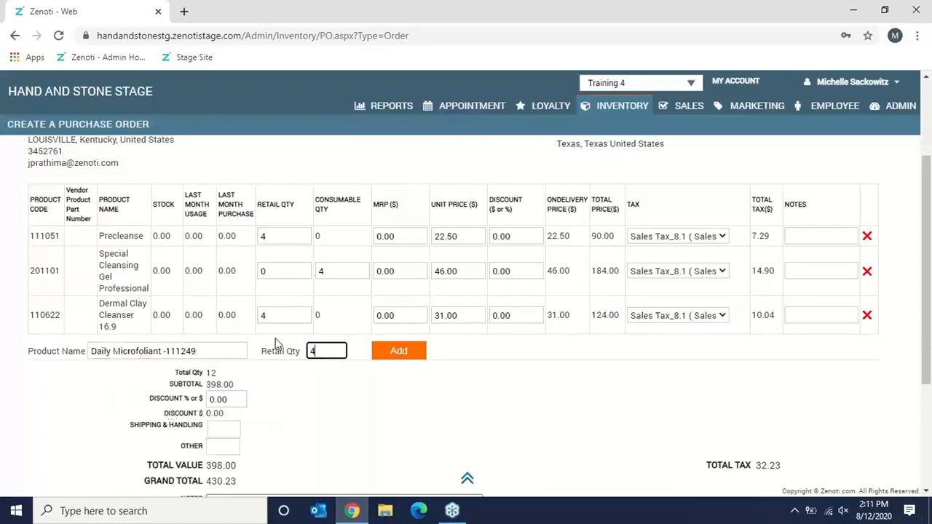
click(391, 358)
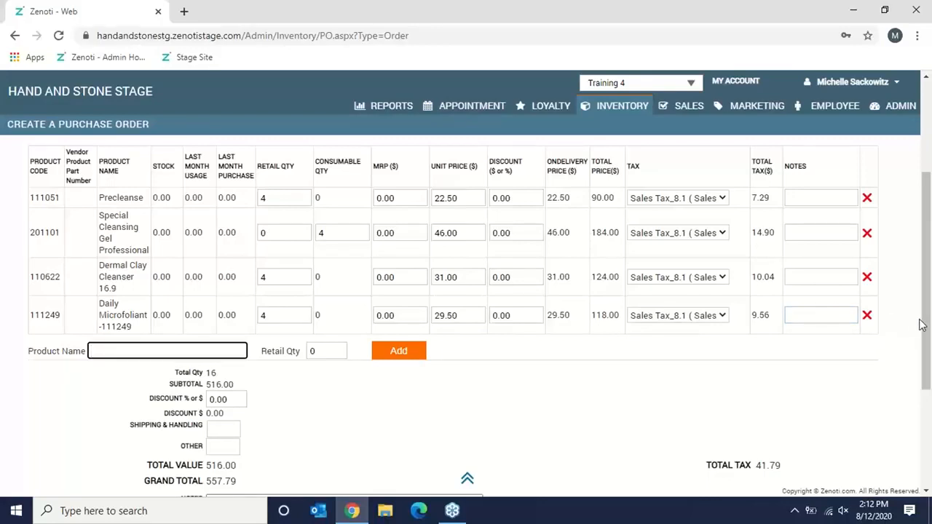
- Review the Dermalogica order's totals, tax and notes field, and save and raise the order
drag(926, 325, 927, 414)
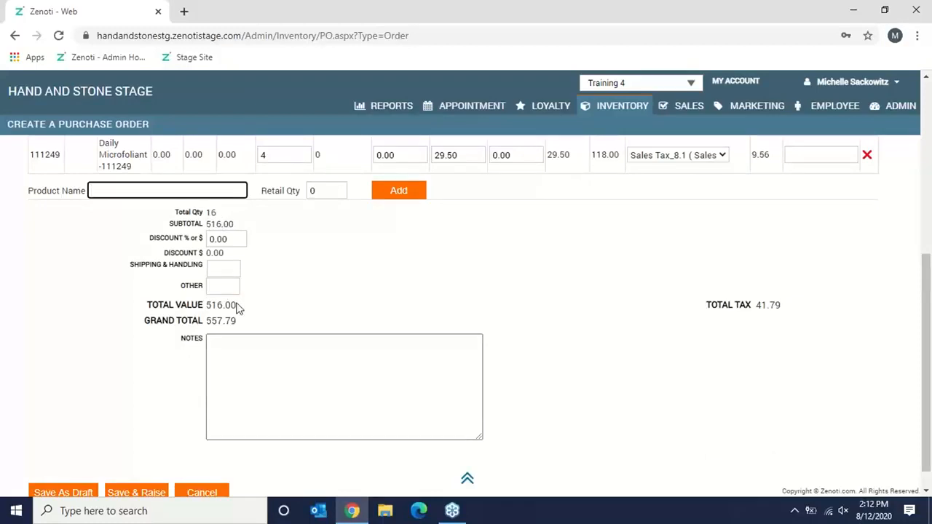
click(775, 308)
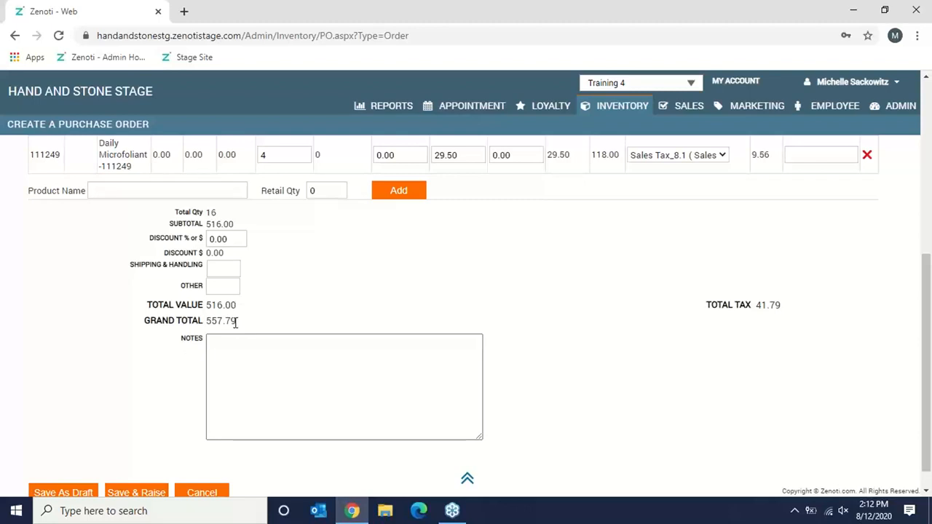
click(239, 364)
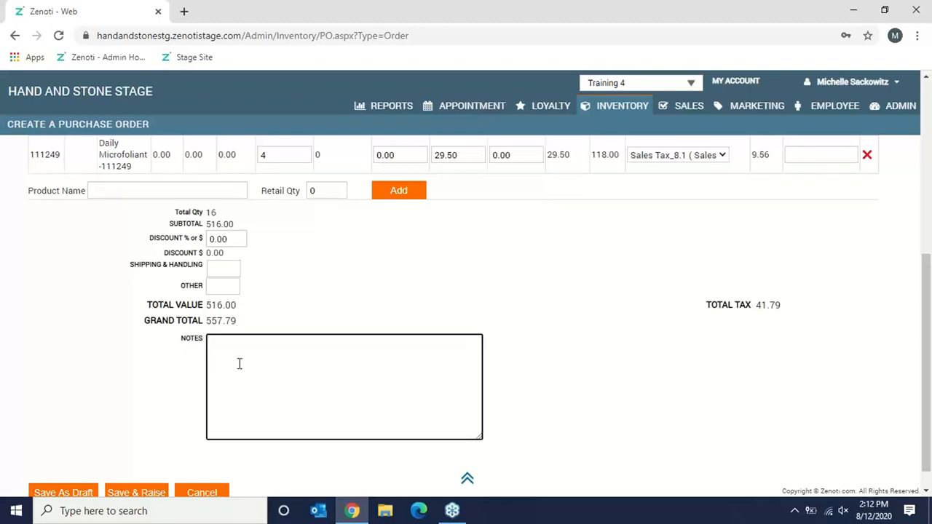
drag(928, 342, 930, 357)
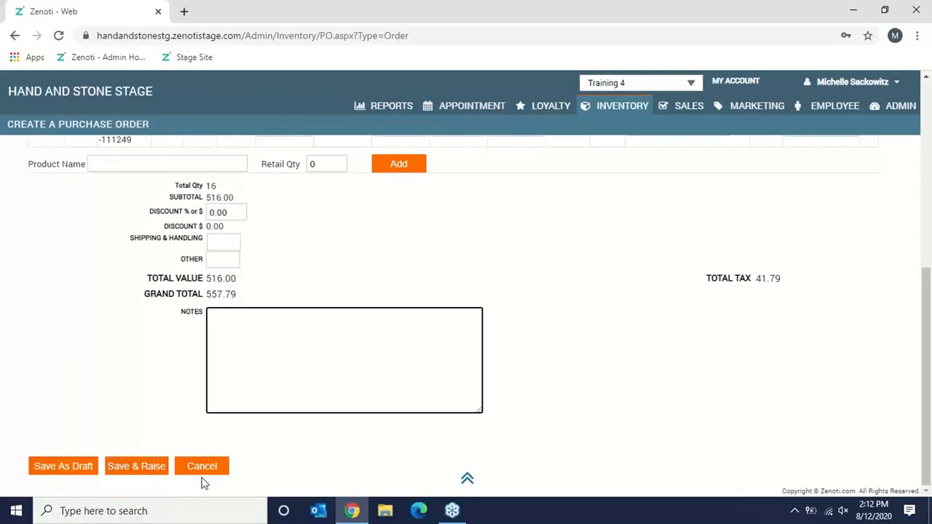
click(143, 467)
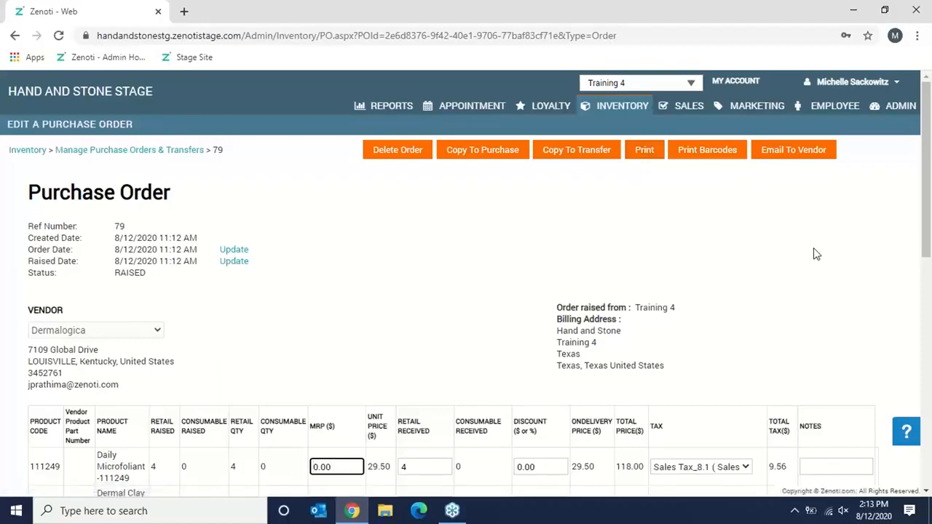
- Examine the raised order's line items and the tax options available for the Daily Microfoliant line
click(923, 247)
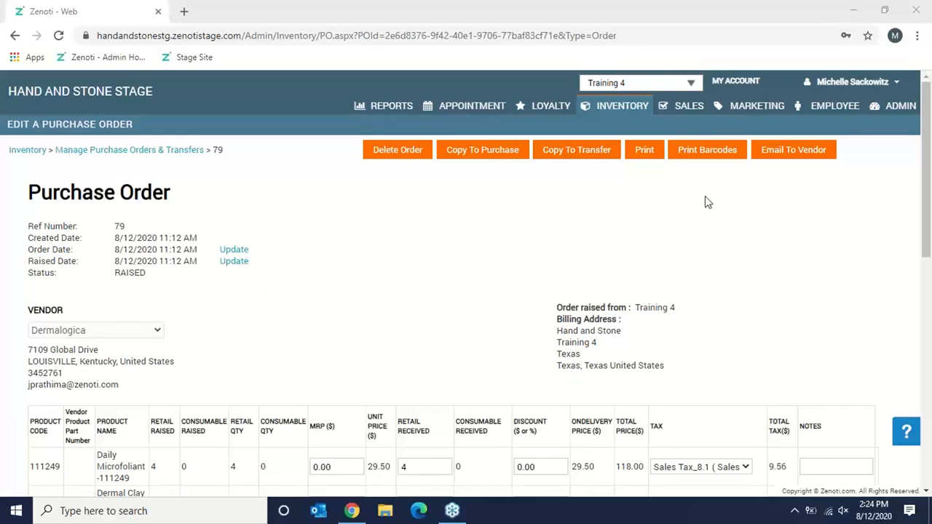
drag(928, 262, 929, 324)
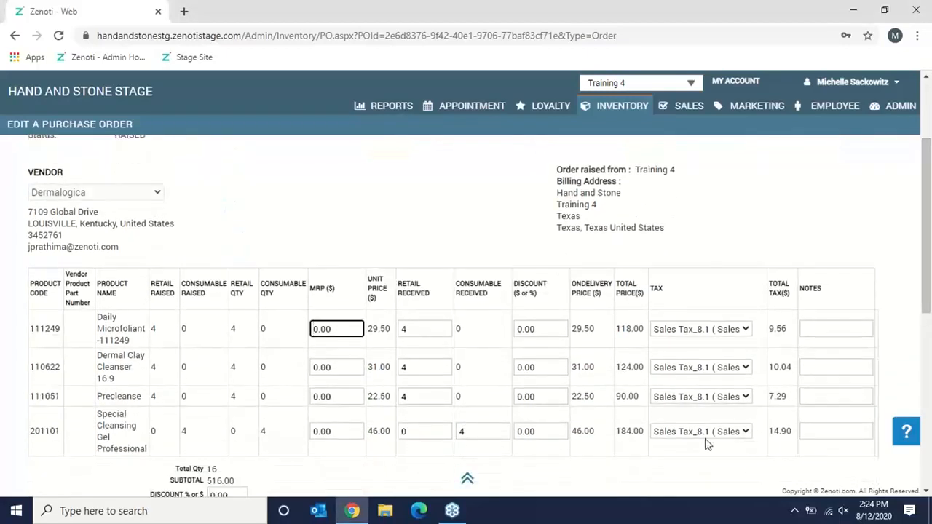
click(724, 330)
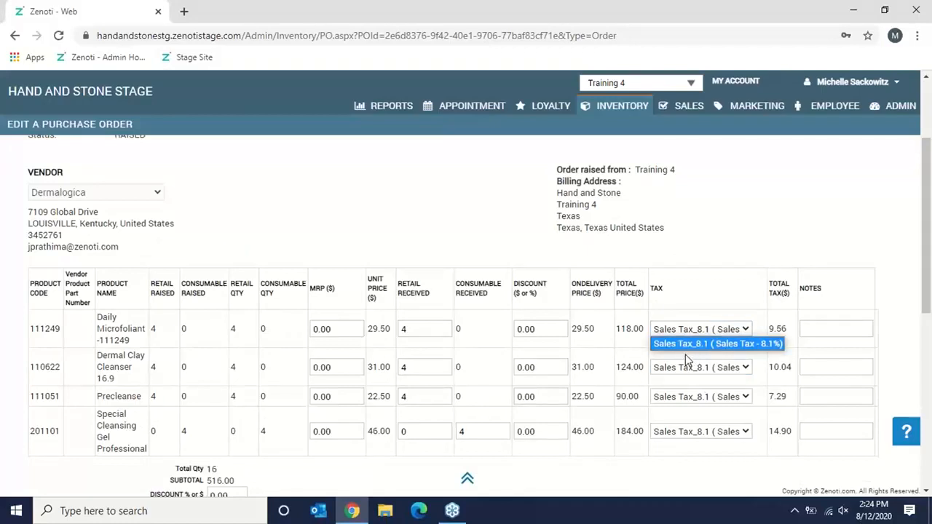
click(928, 225)
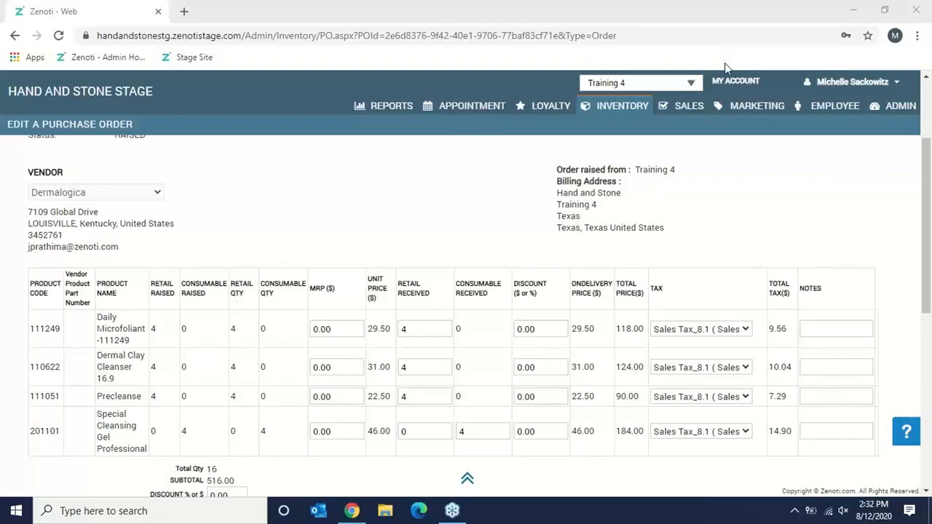
- Open the procurement orders page for Training 4 and choose the List of Orders report
click(617, 108)
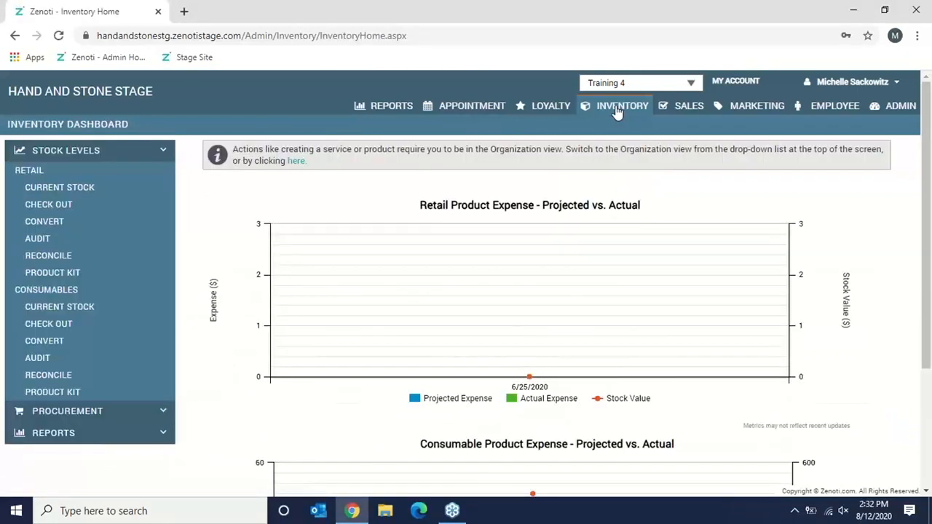
click(89, 414)
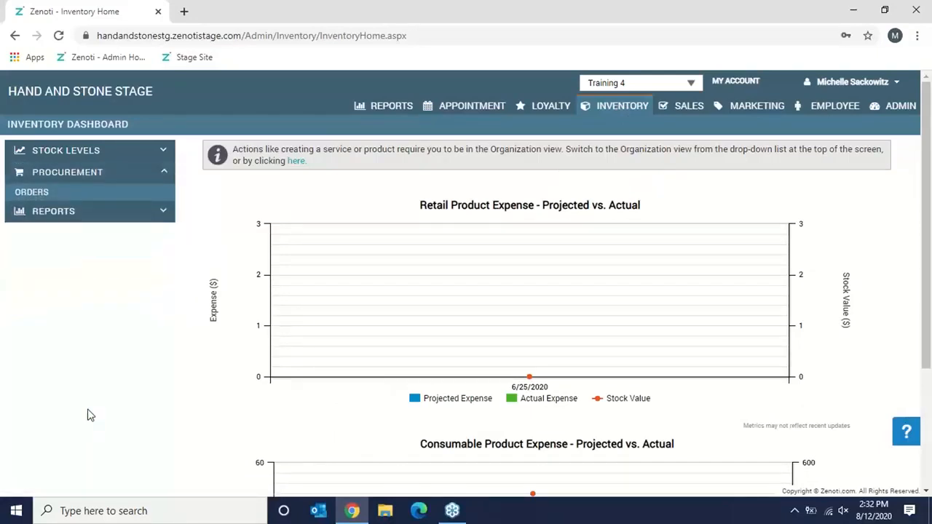
click(38, 195)
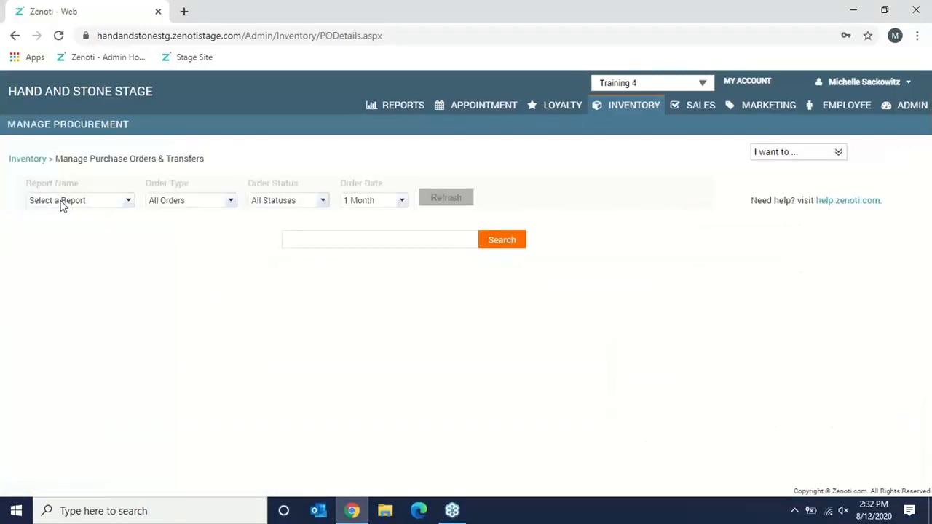
click(61, 204)
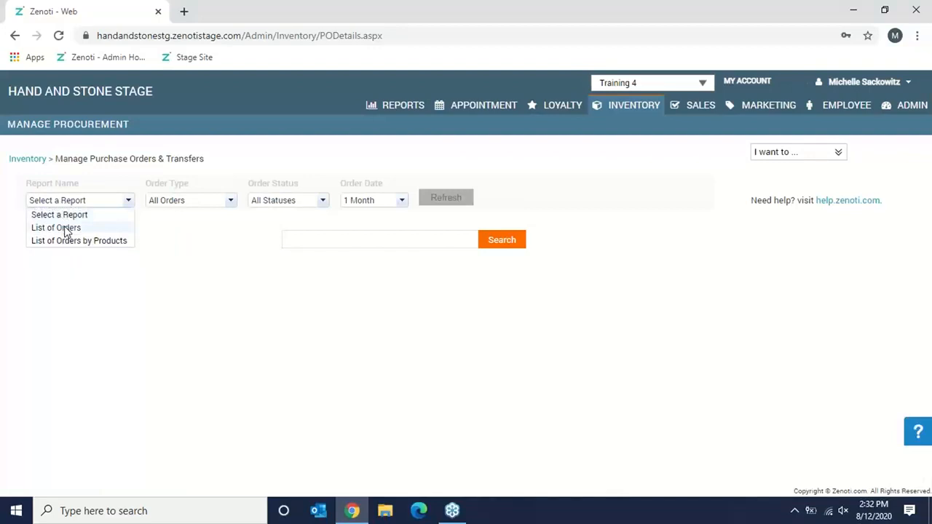
click(65, 228)
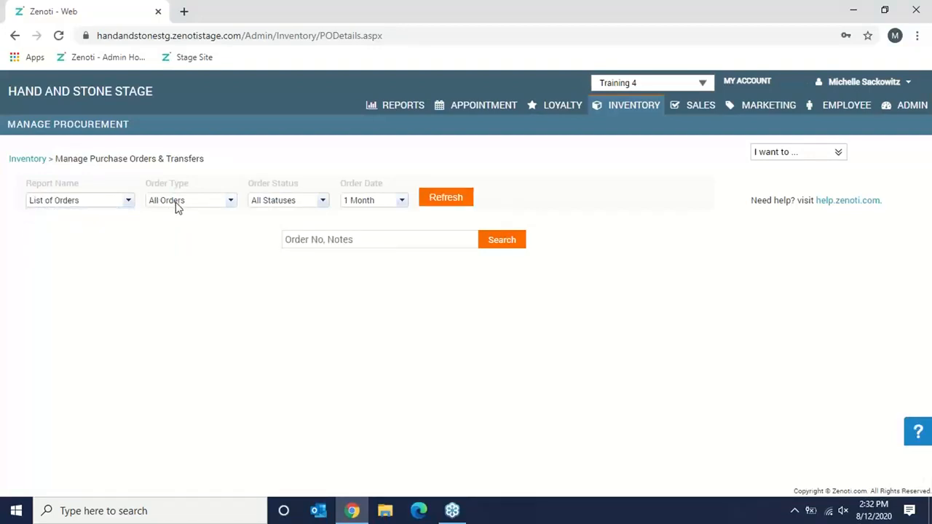
- Load the list of all orders with all statuses and an order date range of 1 month
click(298, 209)
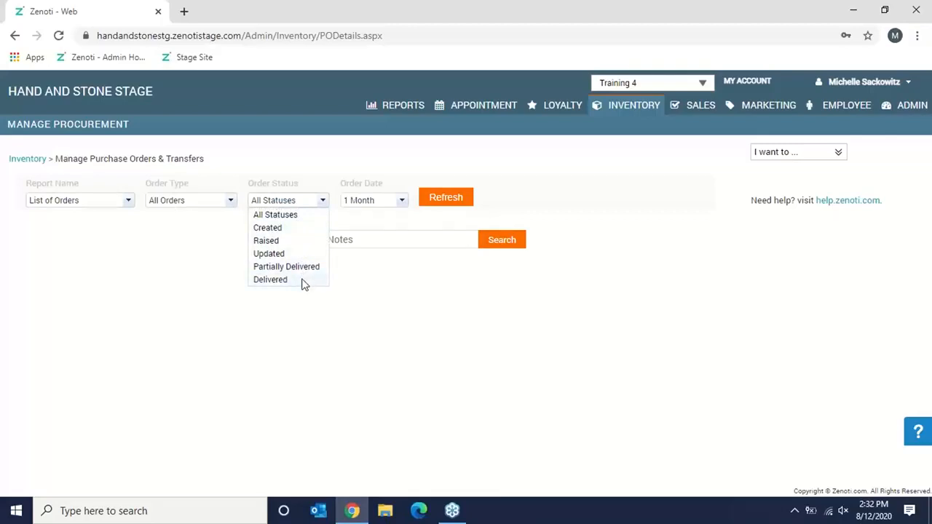
click(288, 219)
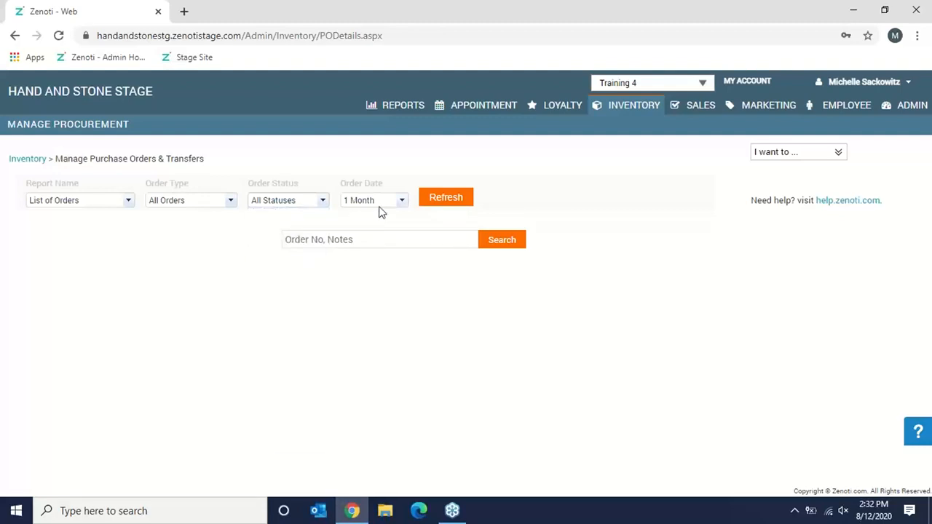
click(399, 201)
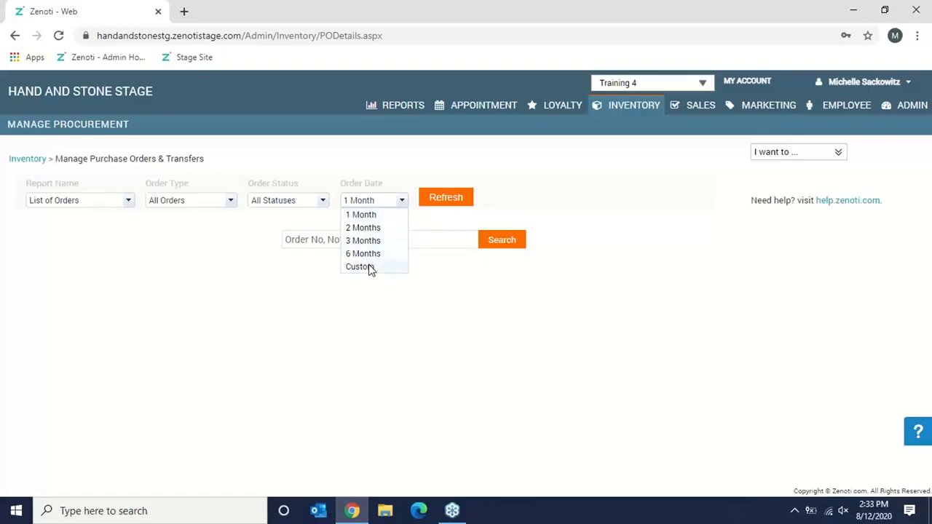
click(362, 217)
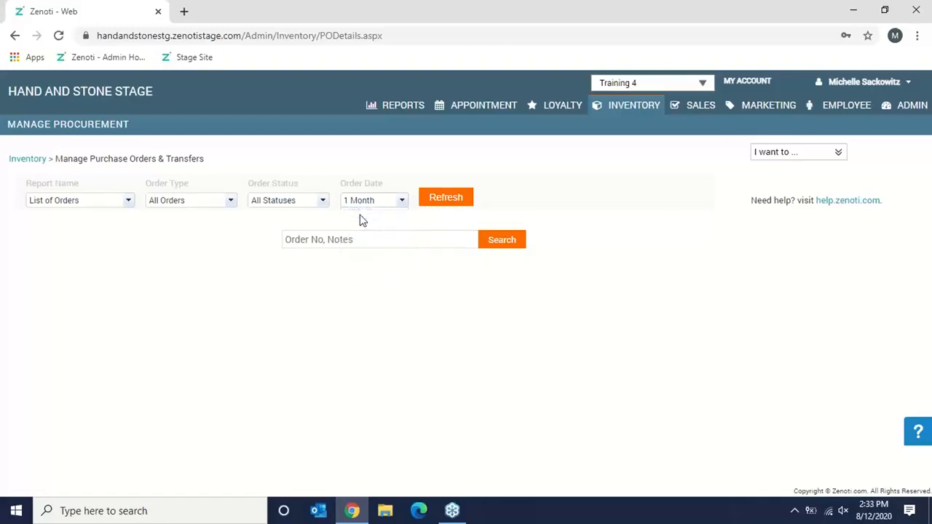
click(447, 208)
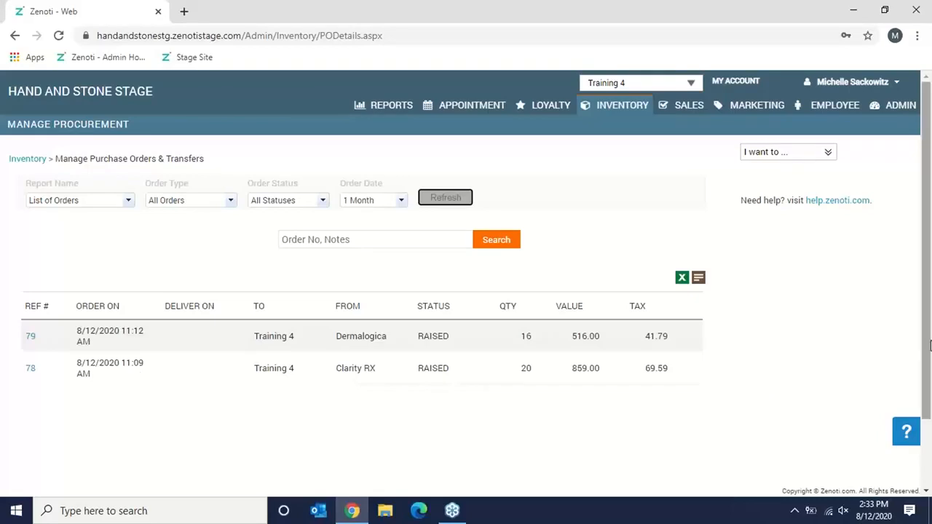
- Open the raised Clarity RX order from the list and select the discount value of the An Apple A Day Serum line
drag(927, 351, 926, 437)
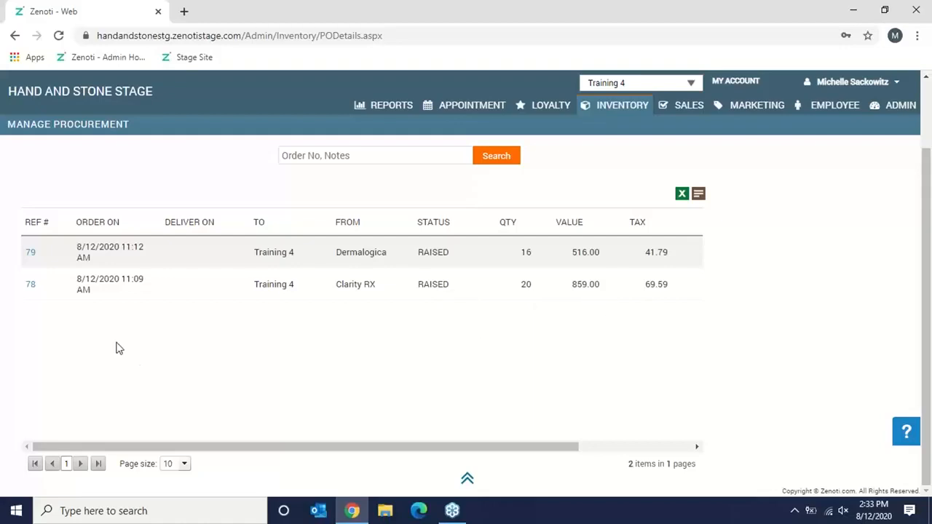
click(31, 284)
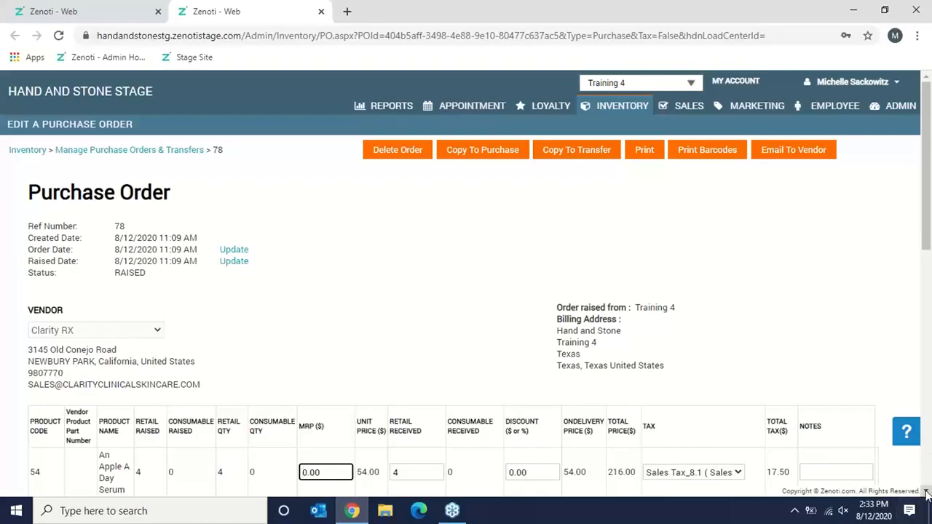
drag(925, 493, 926, 493)
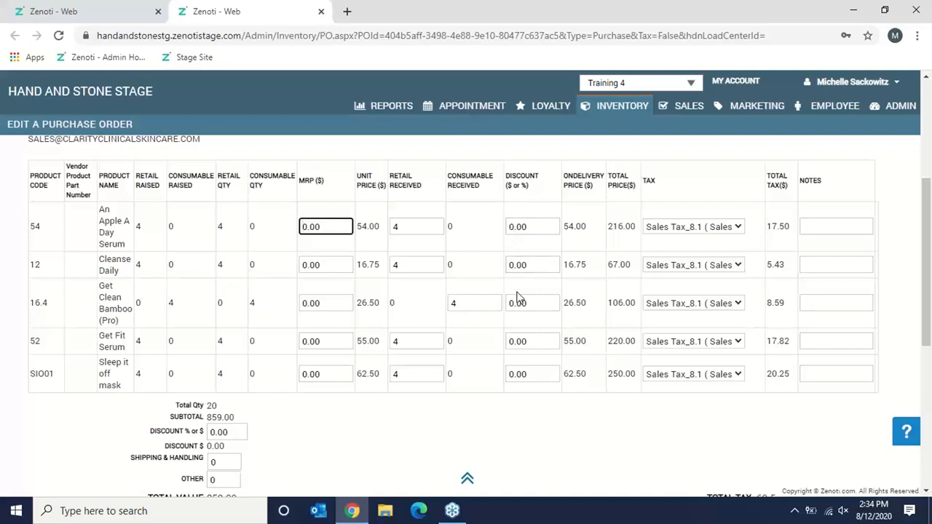
click(532, 225)
double_click(532, 225)
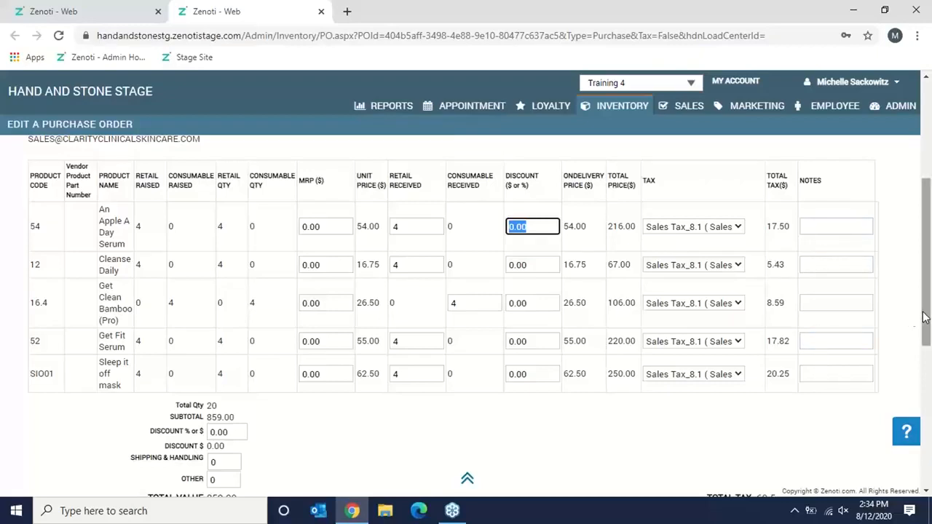
- Set the overall discount of the Clarity RX order to 15%
drag(926, 317, 930, 378)
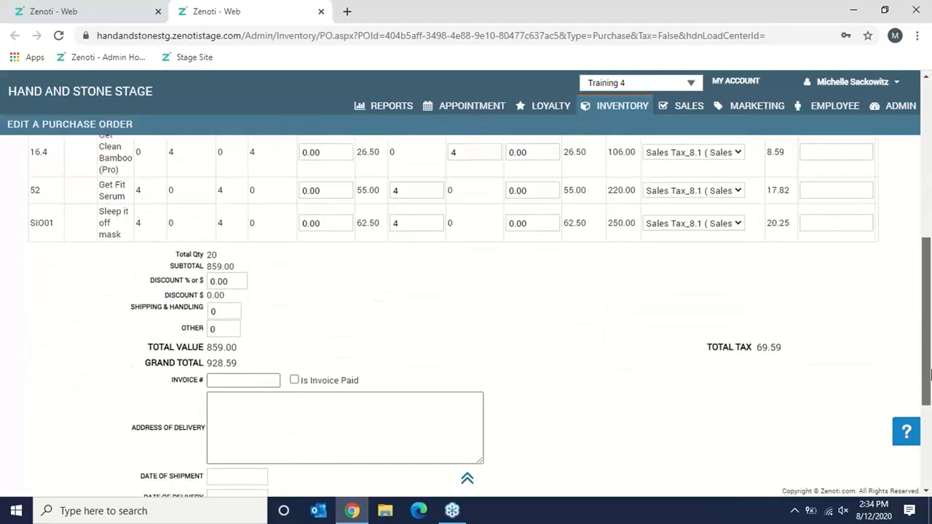
click(243, 280)
text(15%)
click(273, 304)
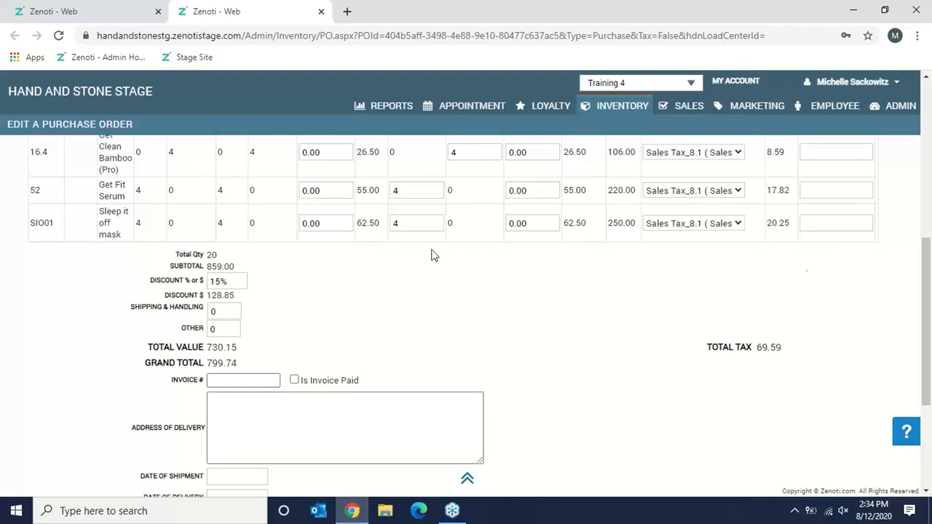
- Review the line-item discounts of the Clarity RX order and set its shipping and handling to 20.00
scroll(929, 342, up, 3)
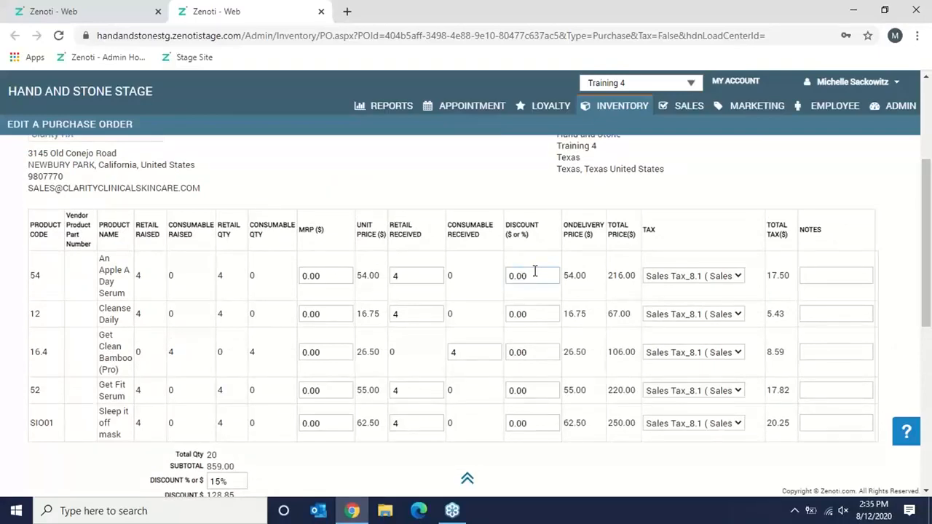
scroll(926, 348, down, 1)
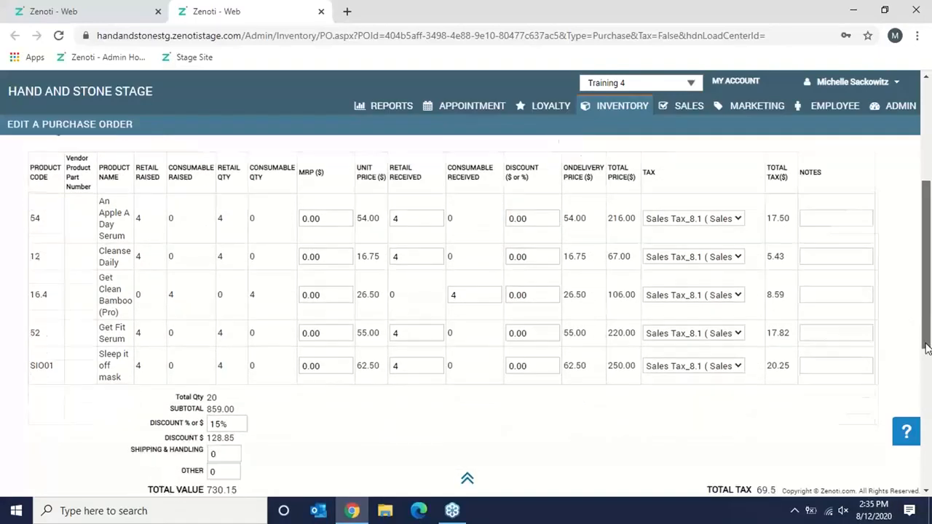
scroll(927, 348, down, 2)
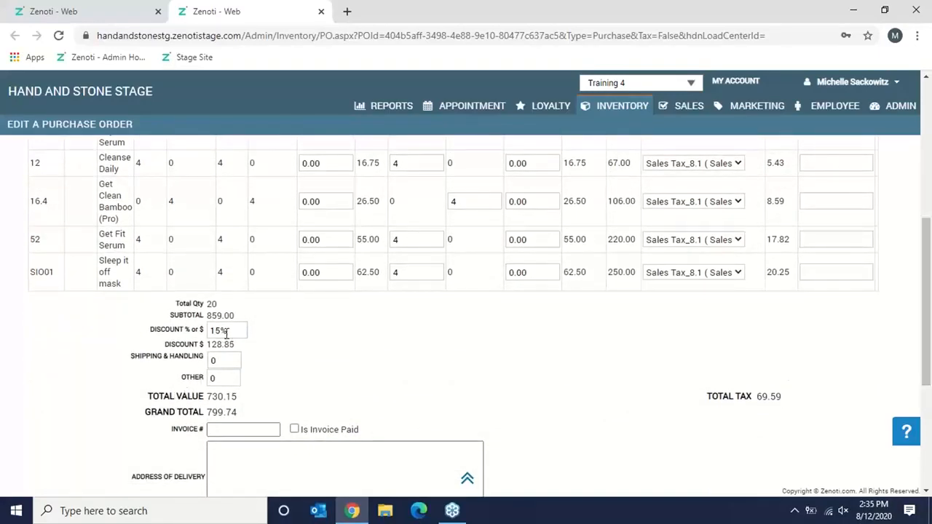
click(234, 360)
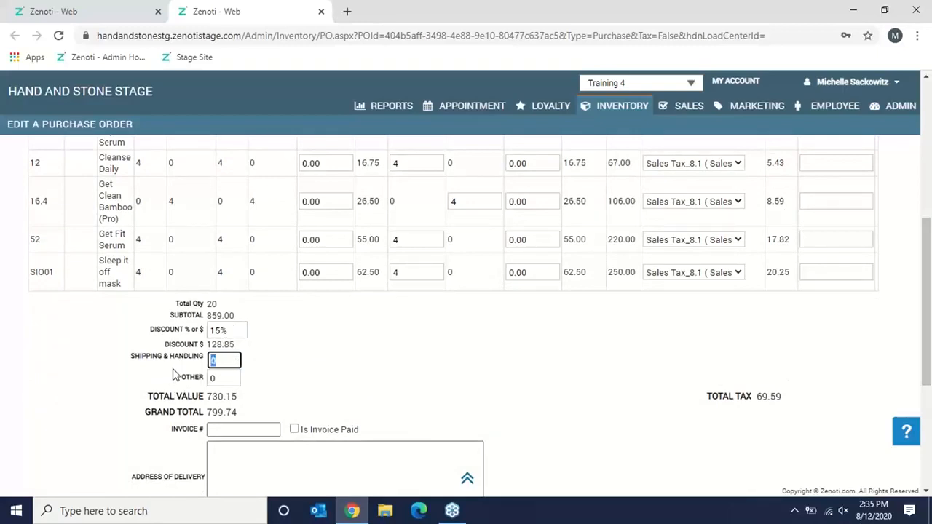
text(20.00)
click(346, 385)
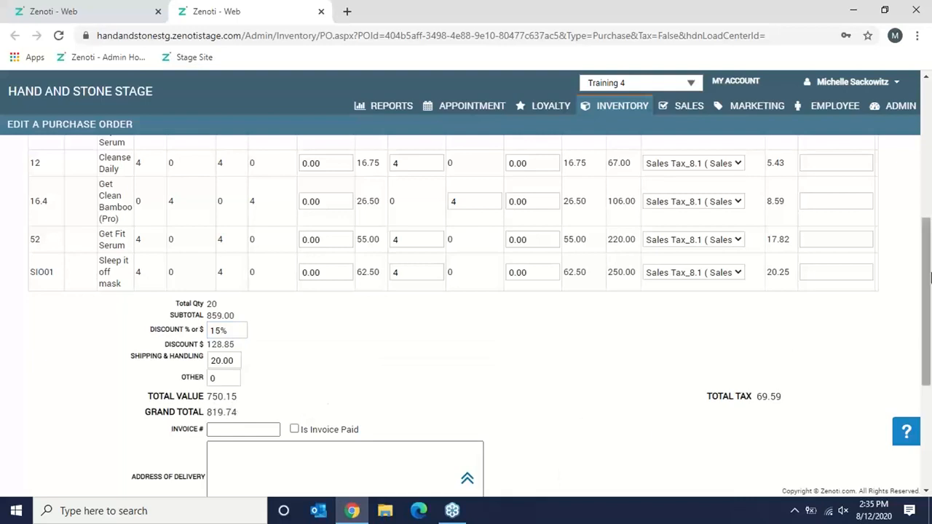
- Receive the Clarity RX purchase order as a full delivery
drag(929, 281, 929, 382)
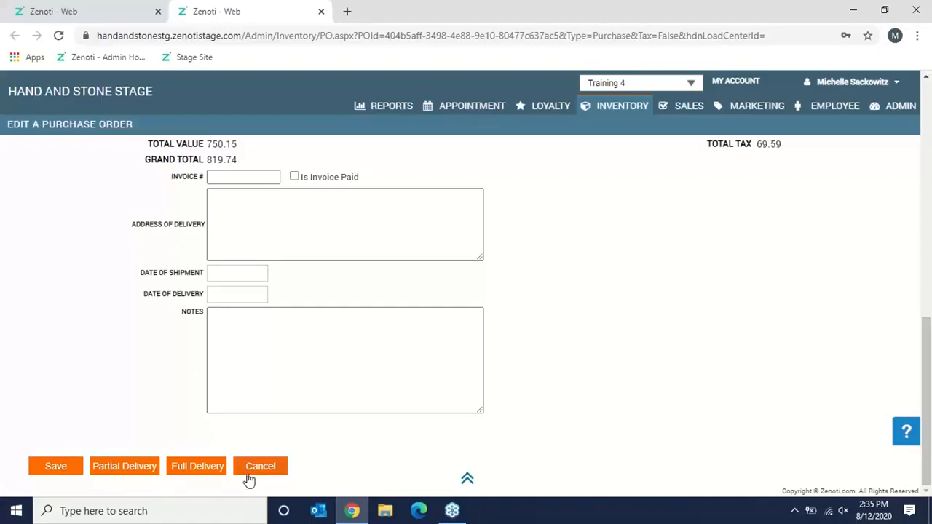
click(200, 471)
click(200, 469)
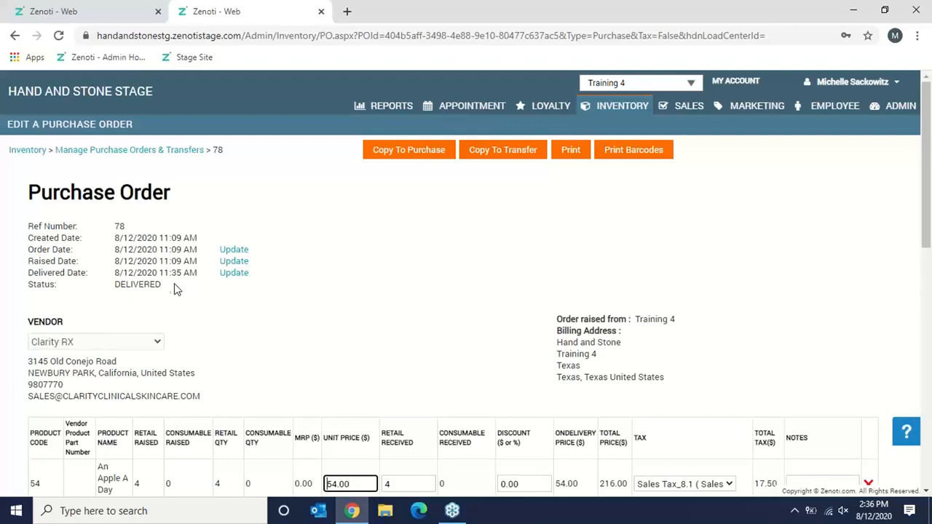
- Return to the procurement orders page and load the List of Orders report for all orders and statuses over 1 month
click(607, 105)
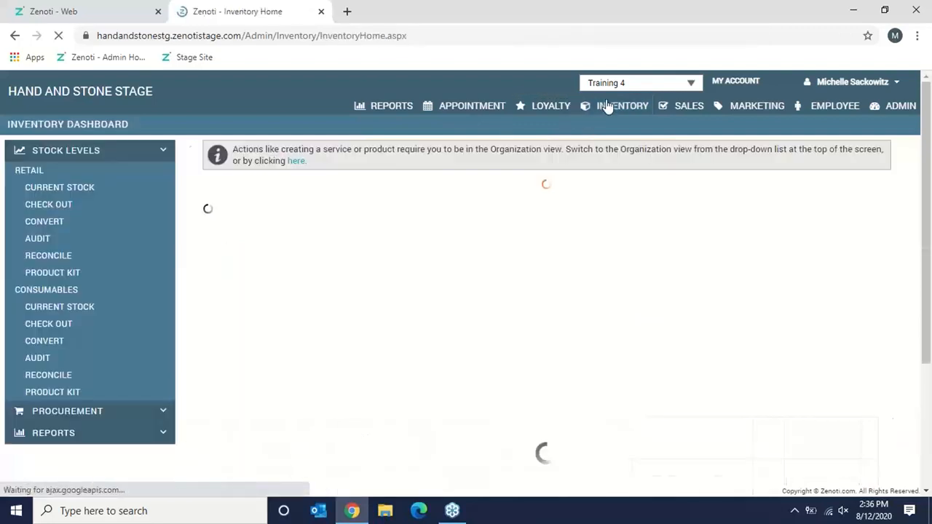
click(94, 413)
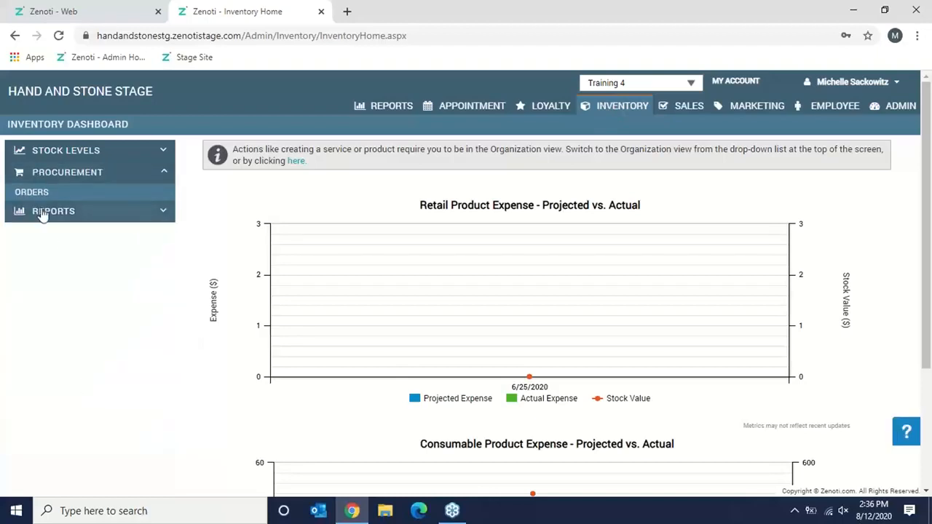
click(29, 195)
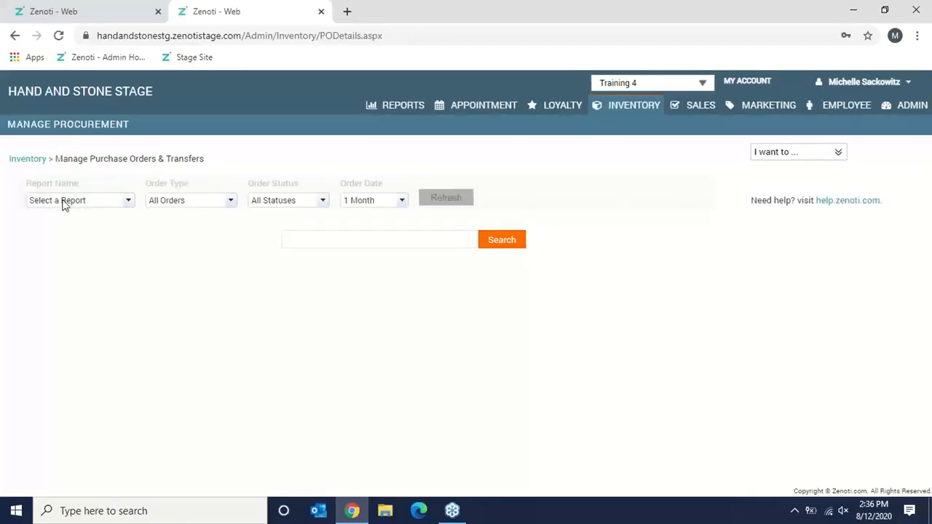
click(71, 202)
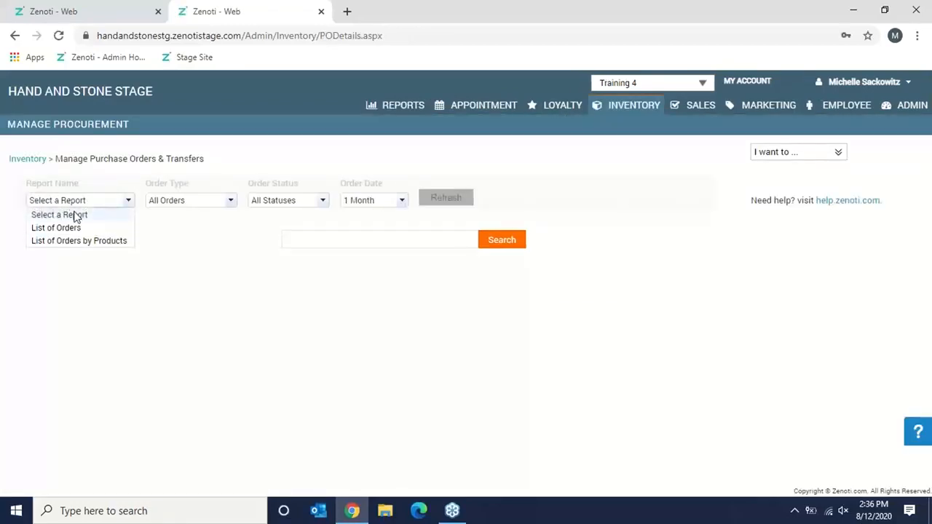
click(77, 227)
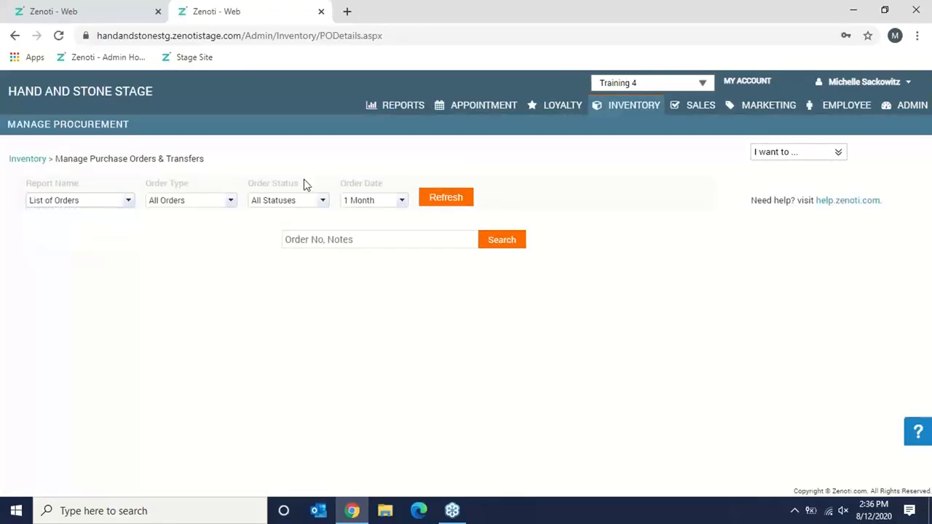
click(455, 198)
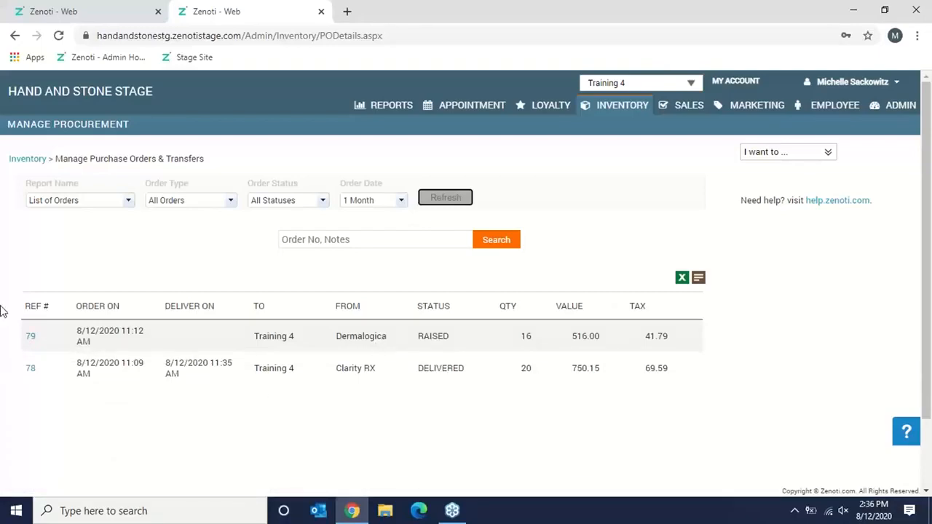
- Open the raised Dermalogica order and set its retail received quantities to 3 for Daily Microfoliant and 0 for Dermal Clay Cleanser 16.9
click(31, 337)
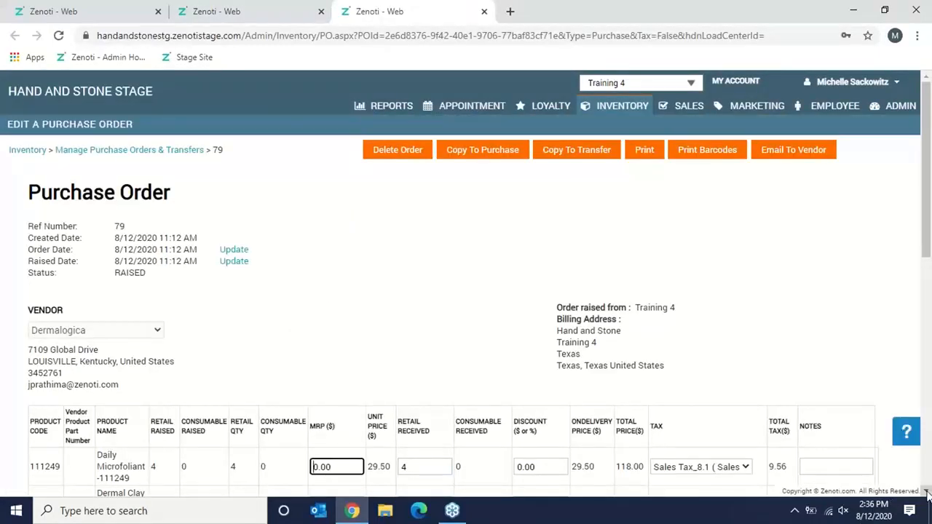
scroll(927, 492, down, 2)
scroll(927, 491, down, 1)
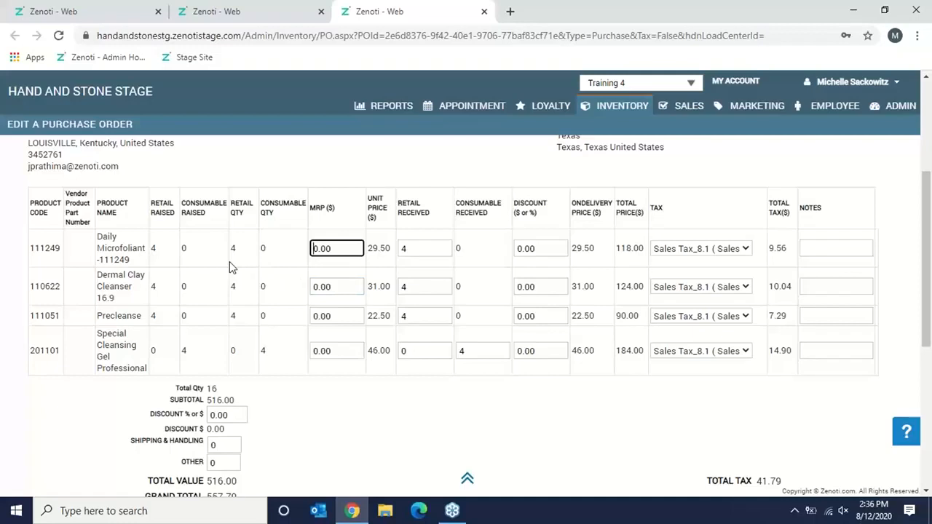
click(424, 248)
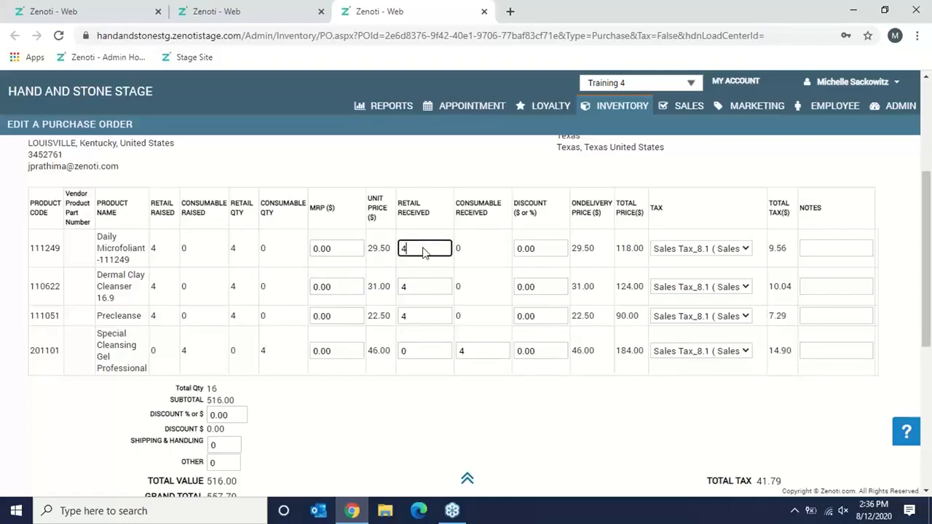
key(BackSpace)
text(3)
click(413, 289)
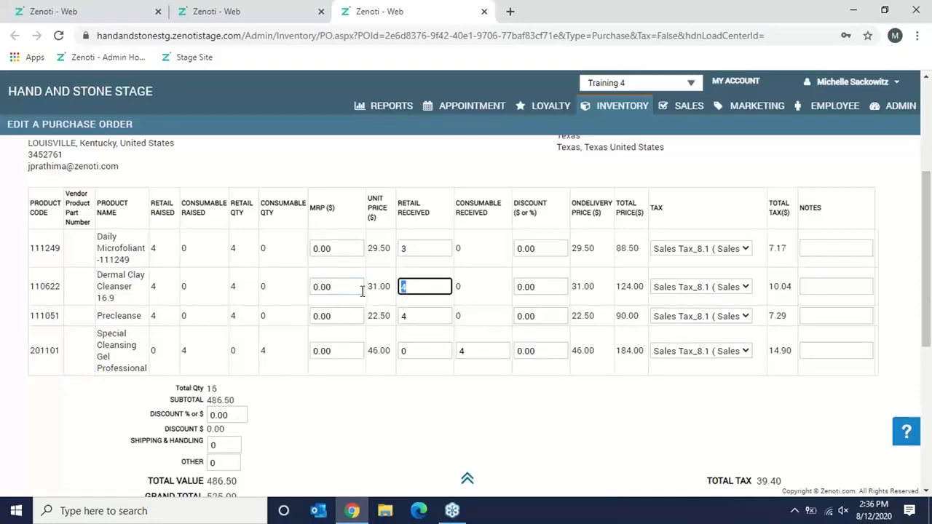
text(0)
- Set the Dermalogica order's shipping and handling to 20.00
drag(927, 333, 925, 404)
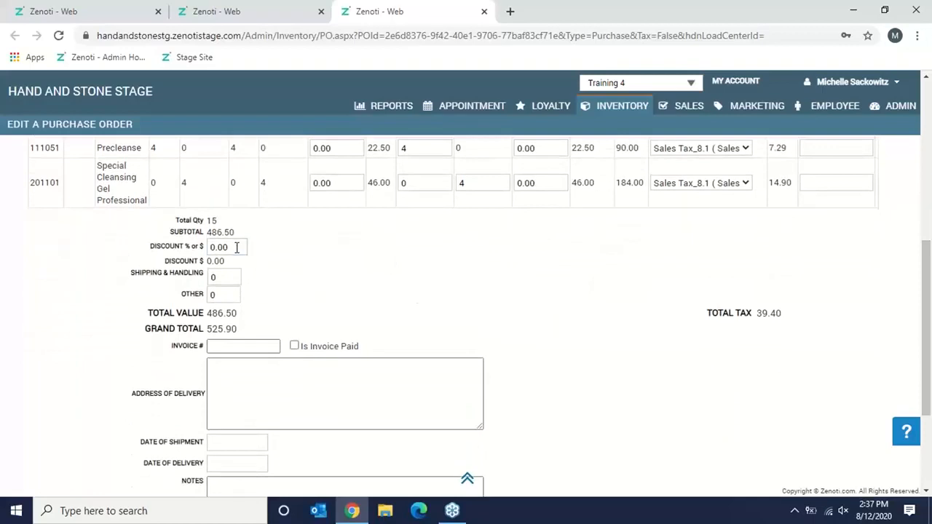
click(223, 277)
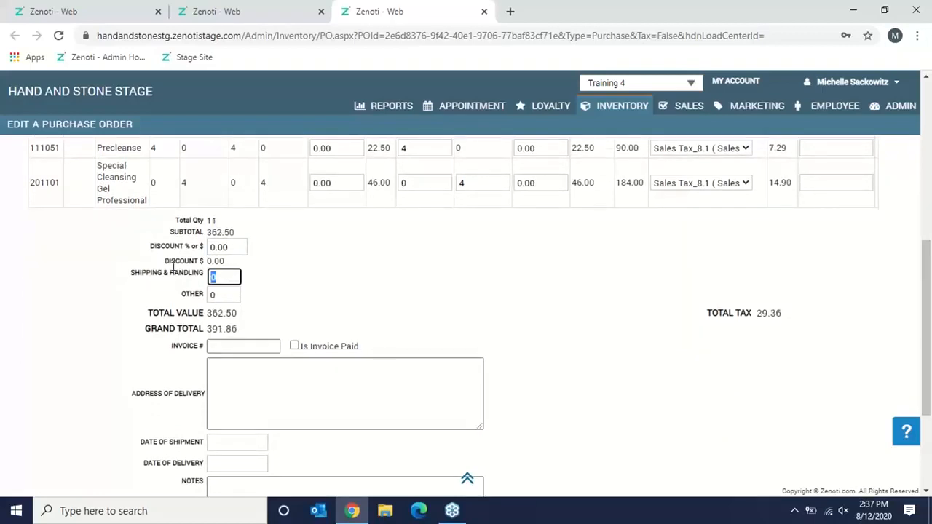
text(20.00)
click(305, 278)
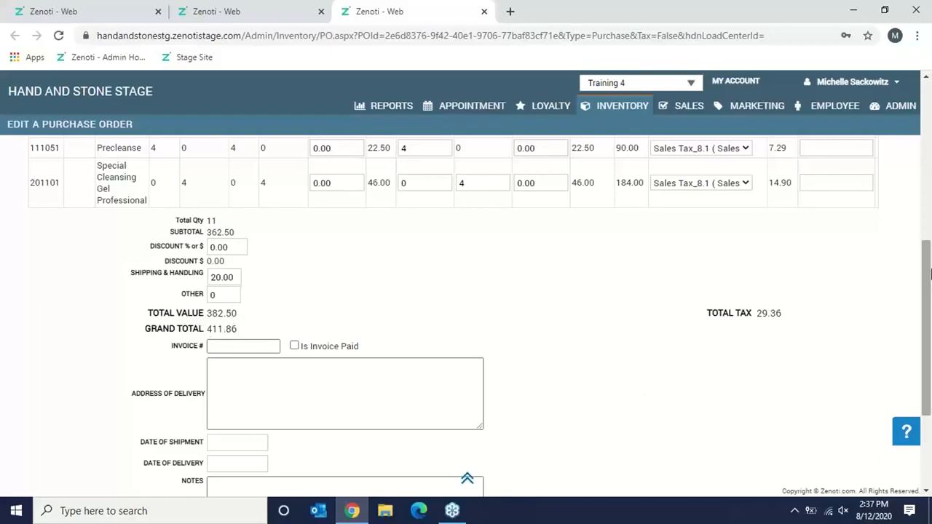
- Receive the Dermalogica purchase order as a partial delivery, accepting the products with zero quantities
drag(929, 272, 928, 363)
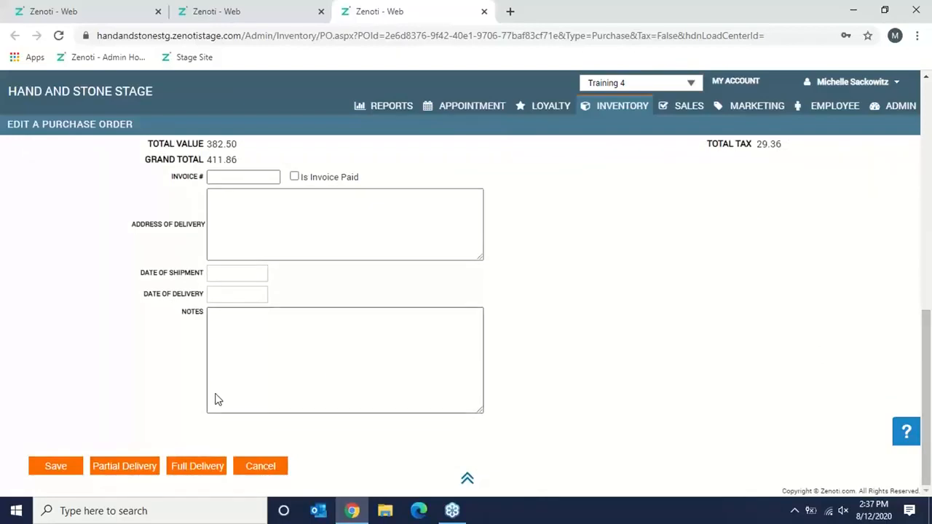
click(133, 472)
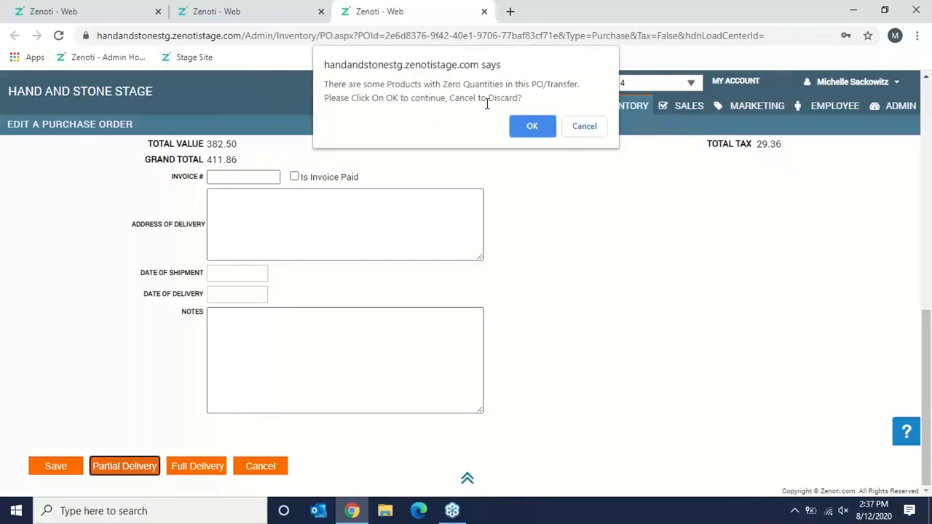
click(523, 126)
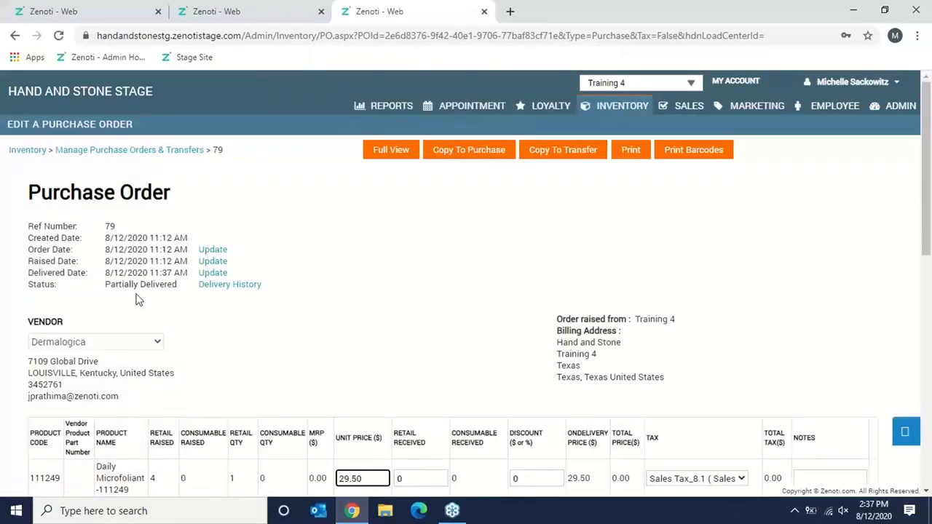
- Review the delivery history of the Dermalogica purchase order and close the report
click(245, 285)
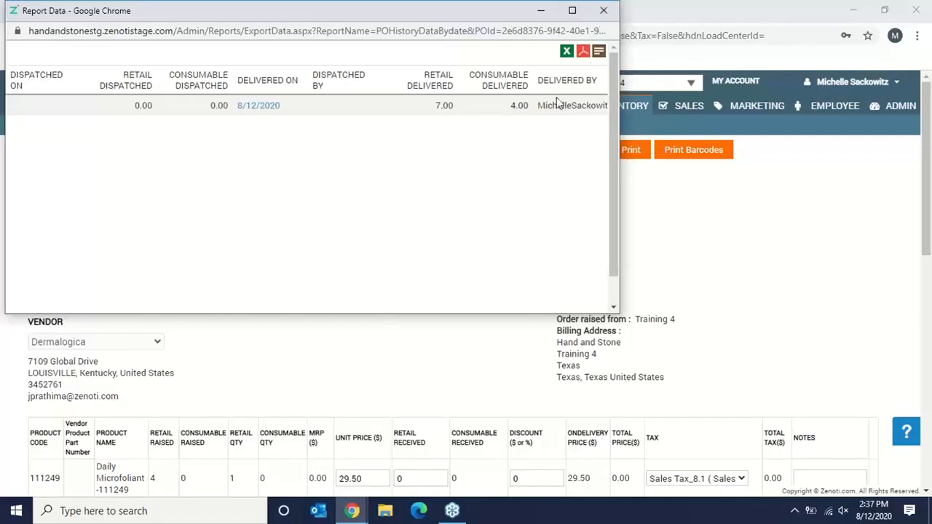
click(610, 11)
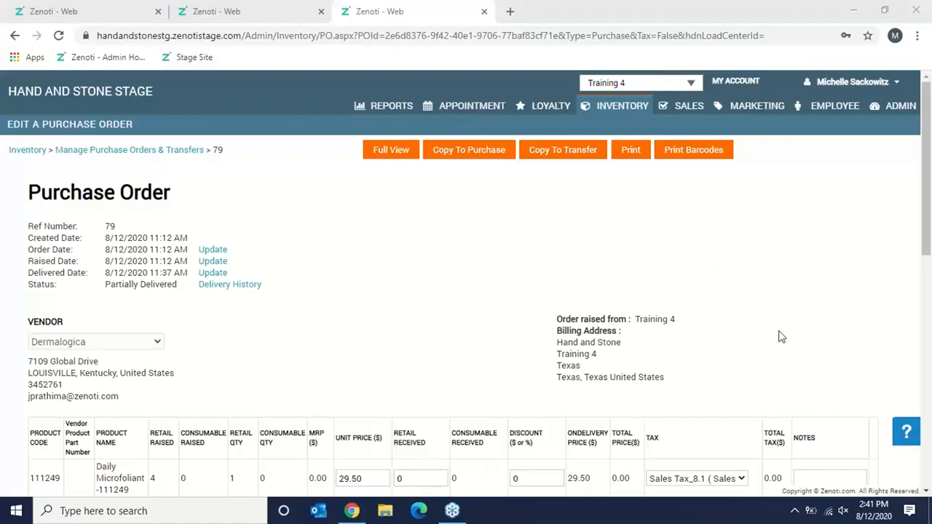
click(927, 258)
drag(927, 259, 925, 117)
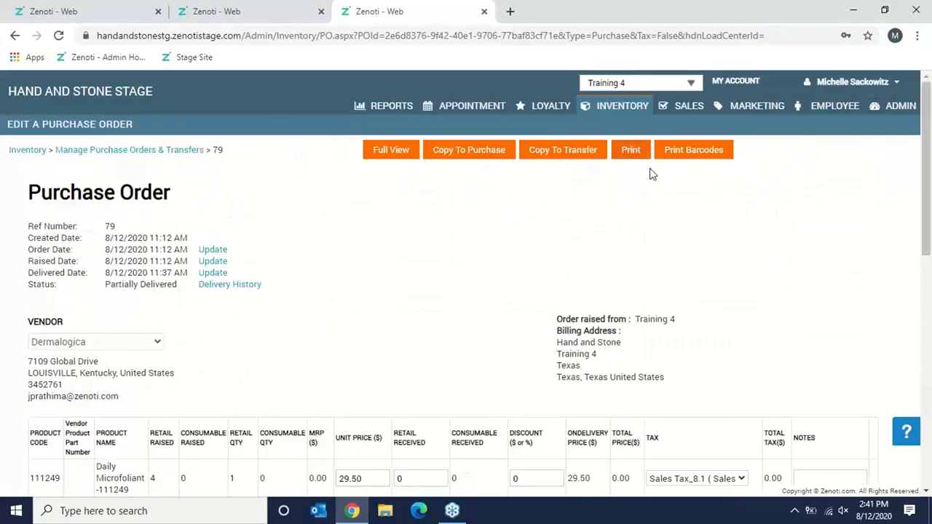
- Open the retail current stock from the inventory dashboard and filter the product list to the Clarity Rx category
click(608, 112)
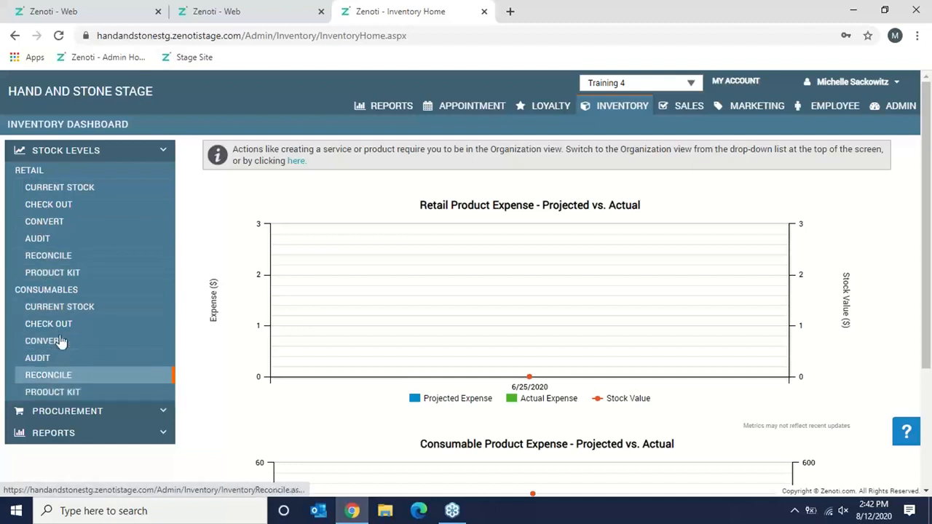
click(51, 190)
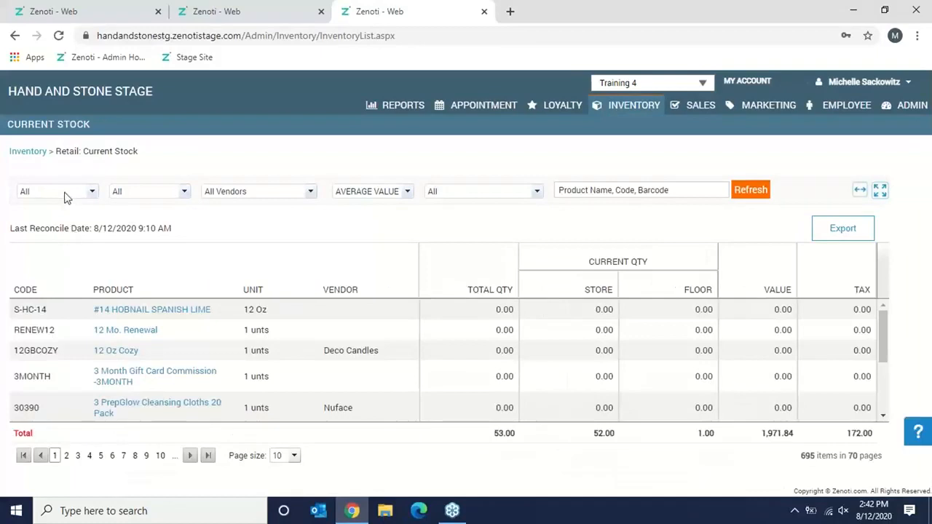
click(64, 193)
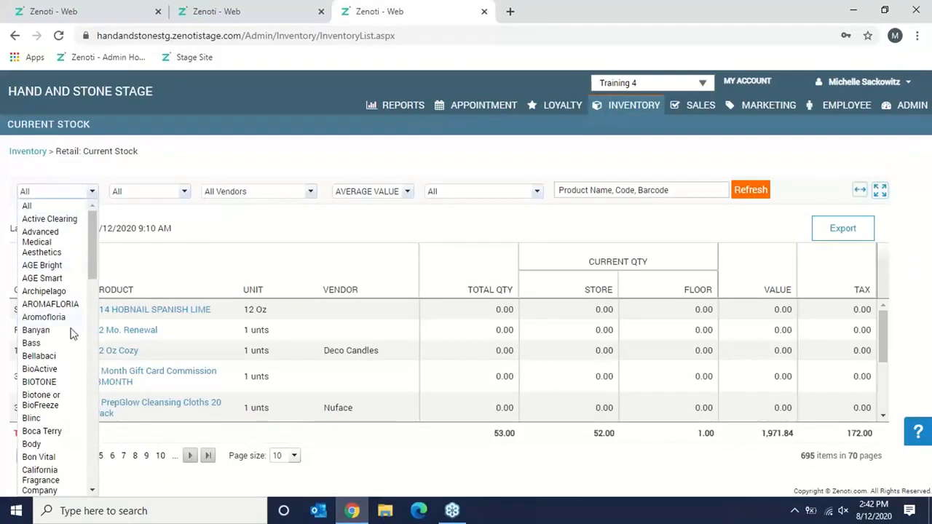
click(93, 490)
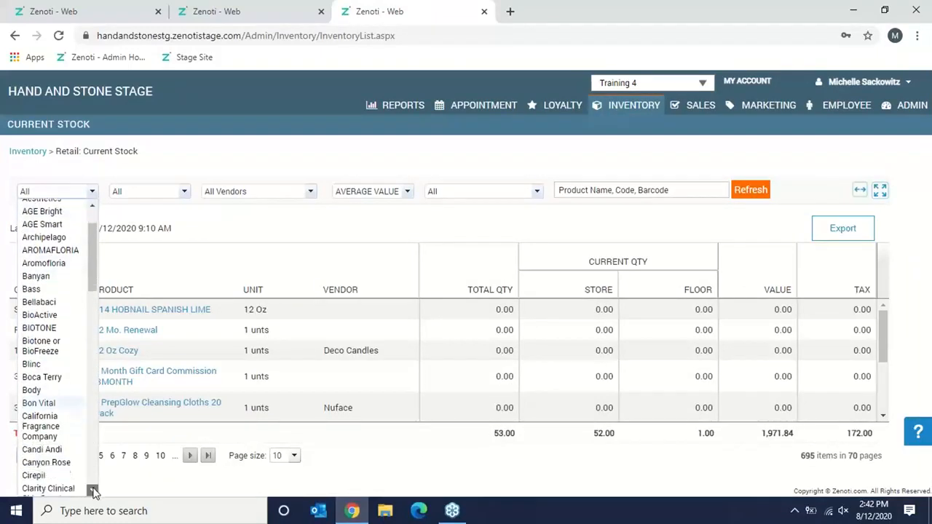
click(93, 490)
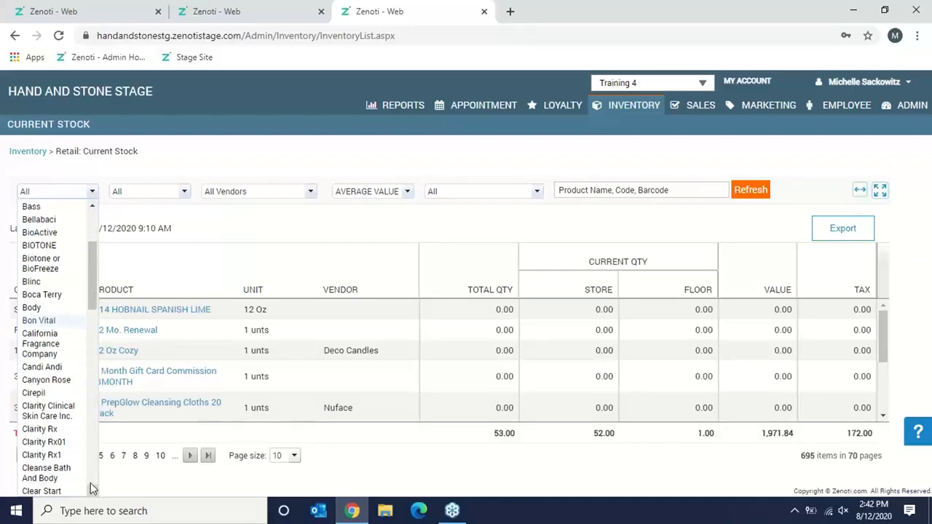
click(50, 434)
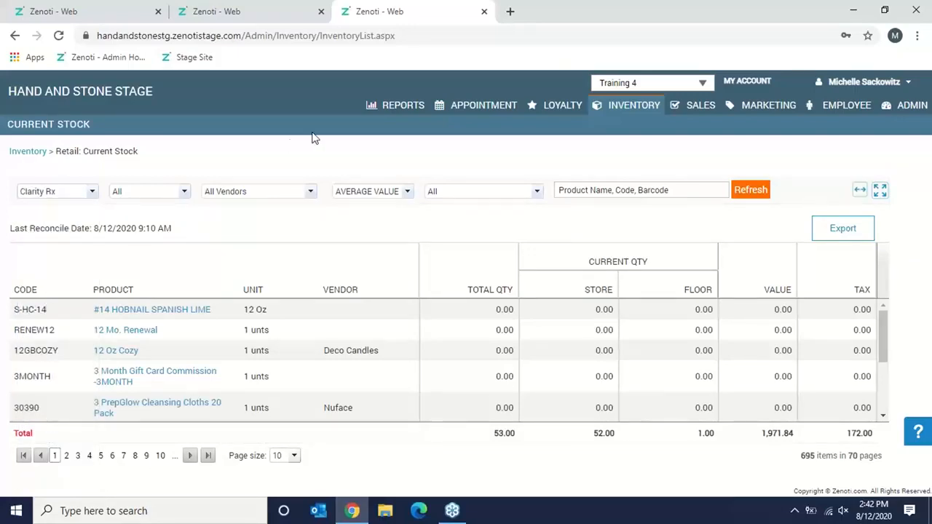
click(742, 192)
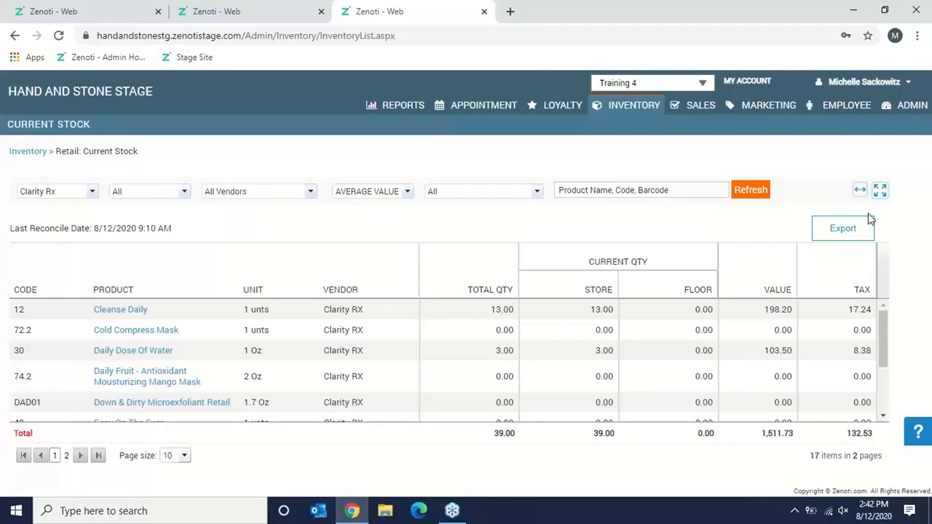
- Return to the inventory dashboard, reopen the retail current stock and load the Clarity Rx products again
click(631, 109)
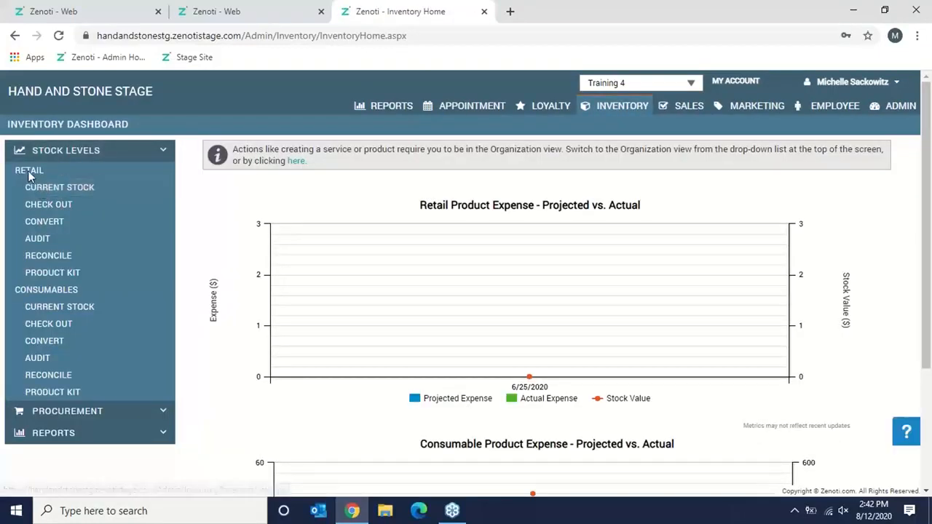
click(34, 191)
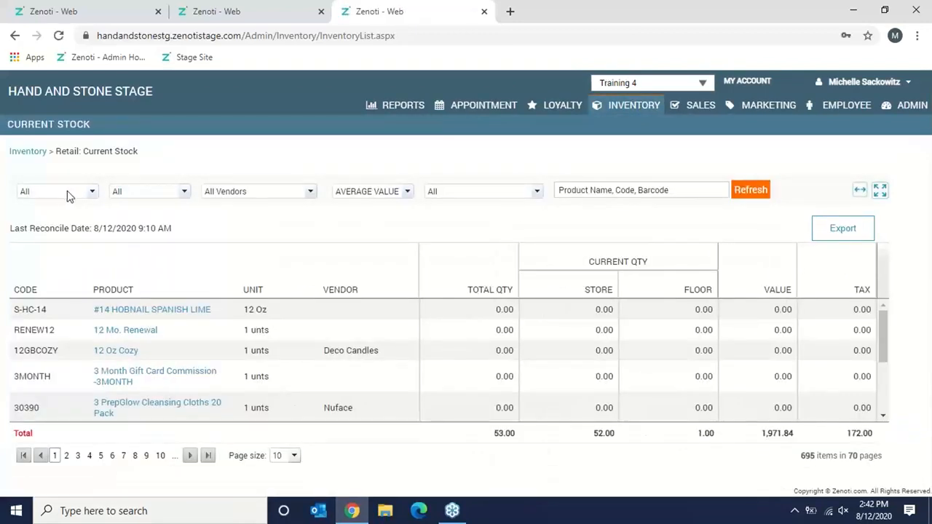
click(70, 195)
key(c)
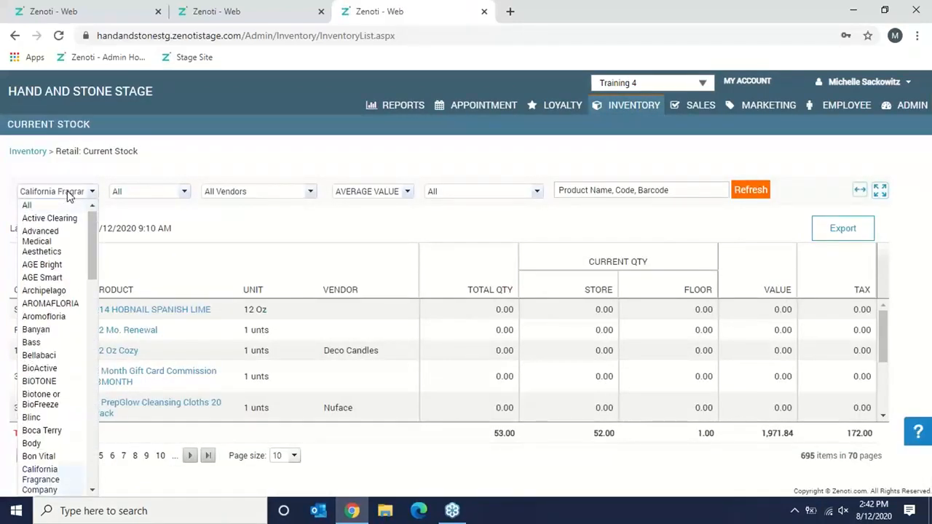
key(l)
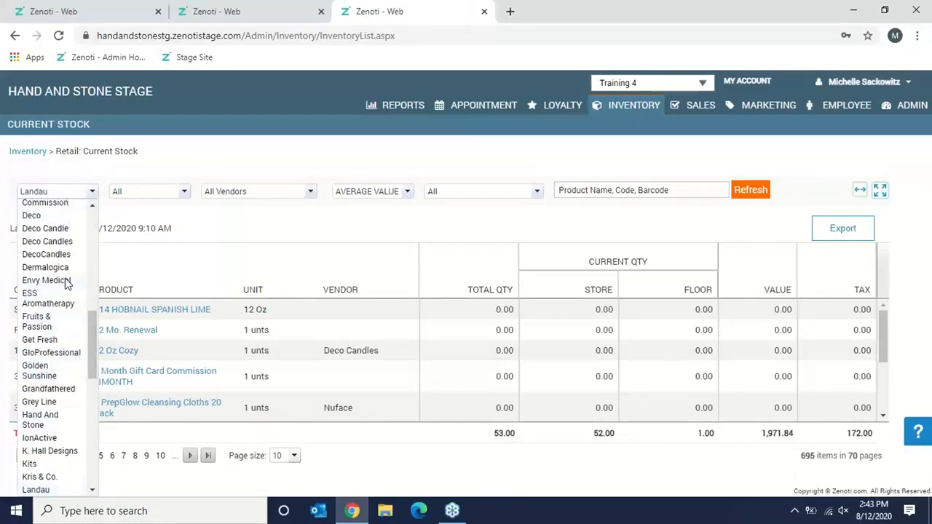
key(c)
click(57, 302)
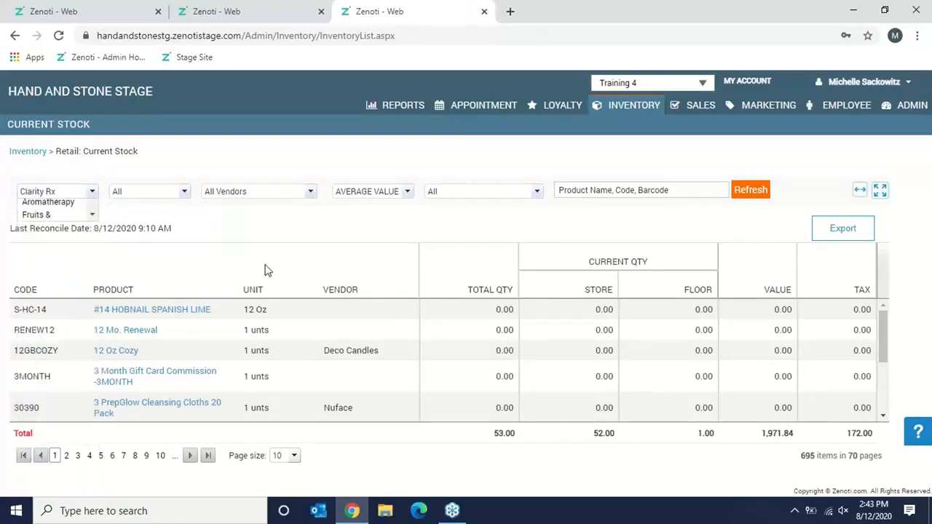
click(756, 191)
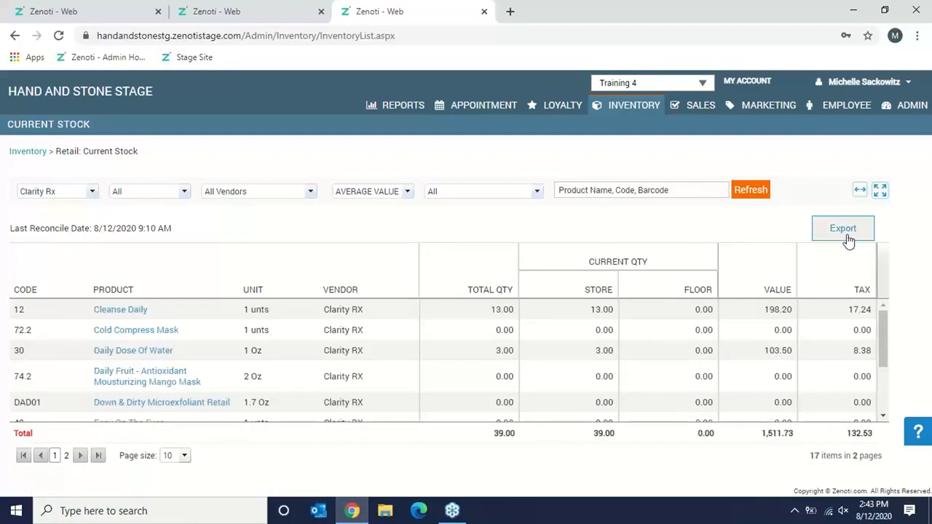
- Open the consumable current stock and filter the product list to the Clarity Rx category
click(604, 109)
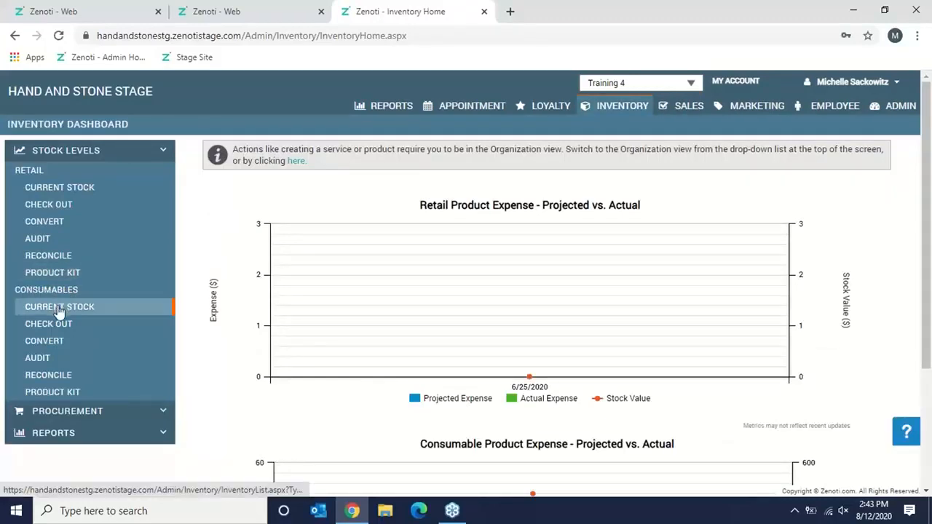
click(59, 310)
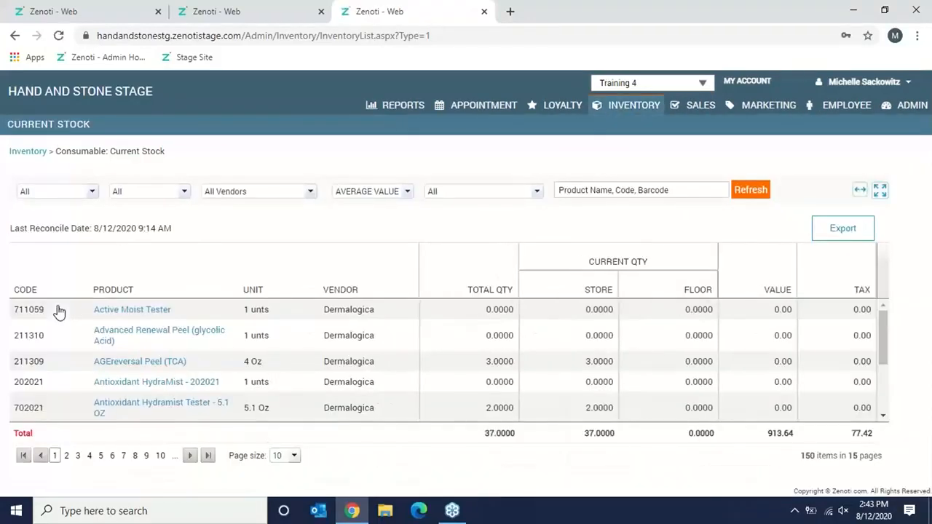
click(65, 193)
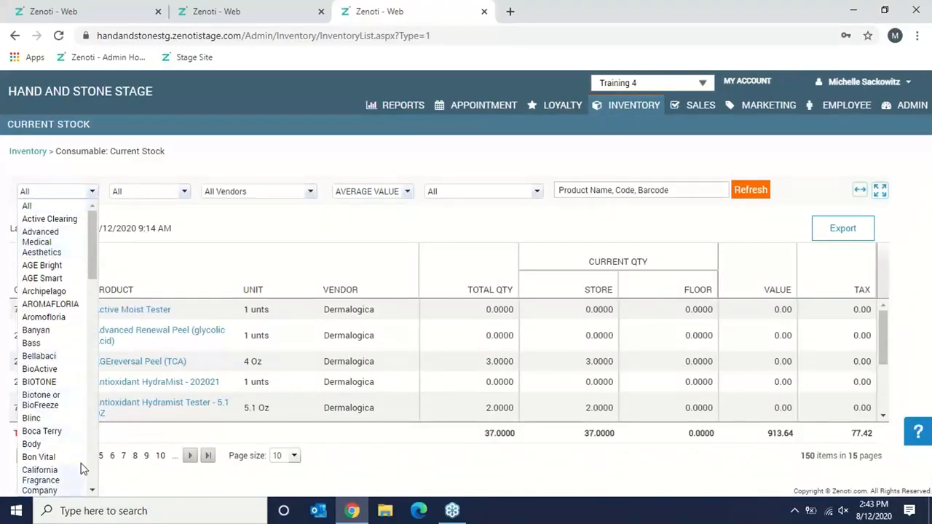
click(93, 491)
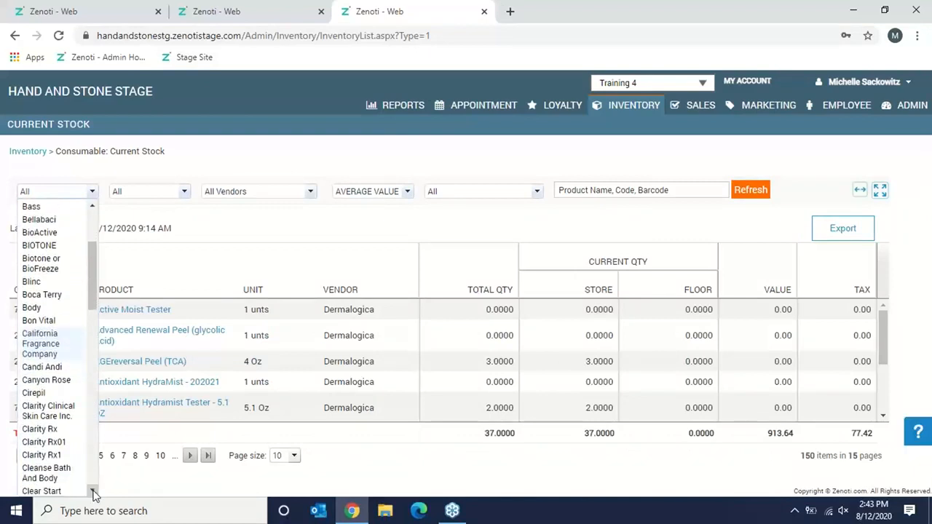
click(54, 430)
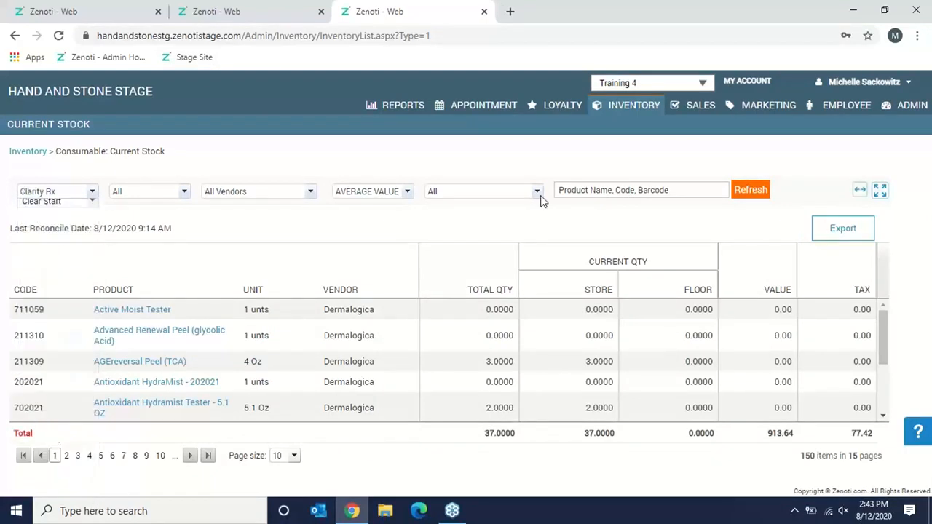
click(747, 192)
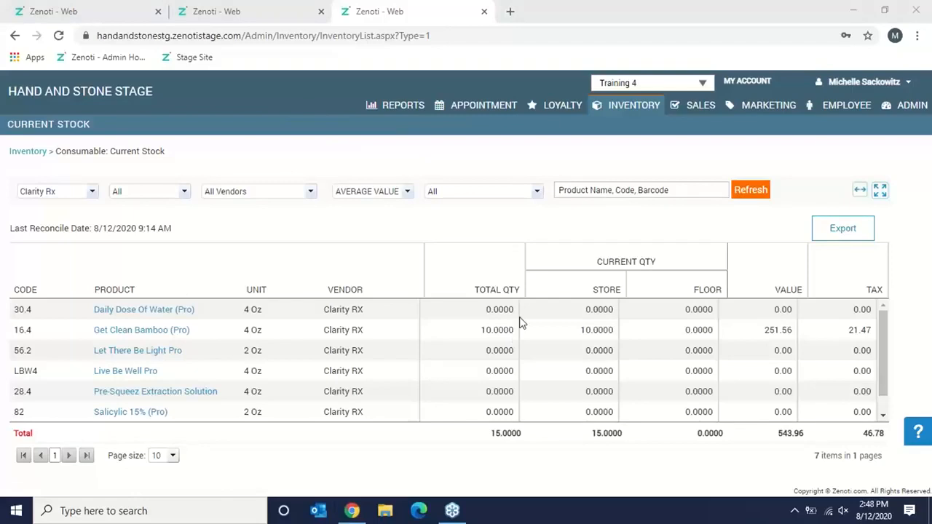
- Open the retail inventory audit from the inventory dashboard and choose Clarity Rx as the product category
click(635, 109)
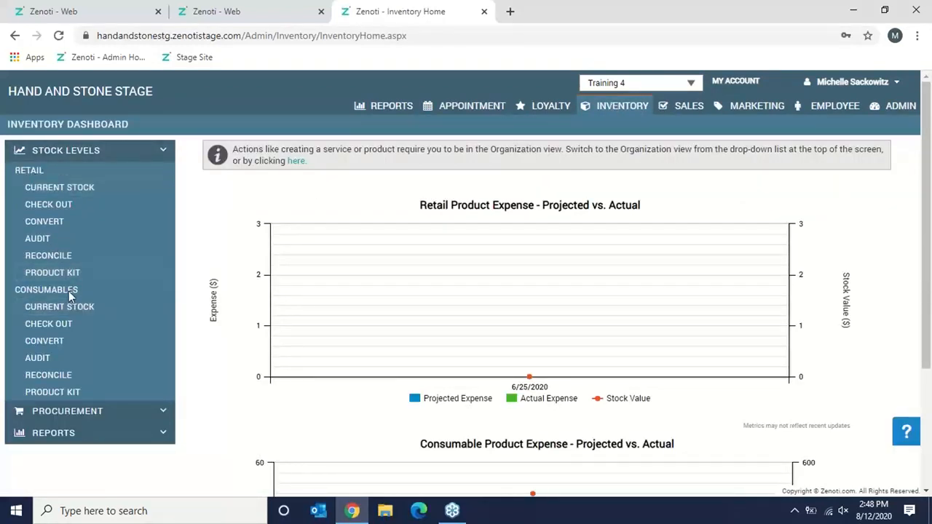
click(38, 240)
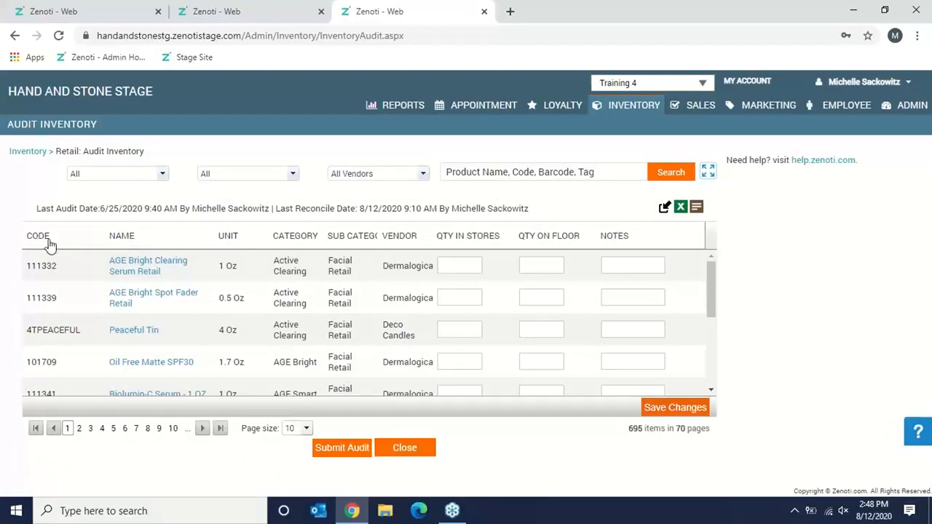
click(122, 175)
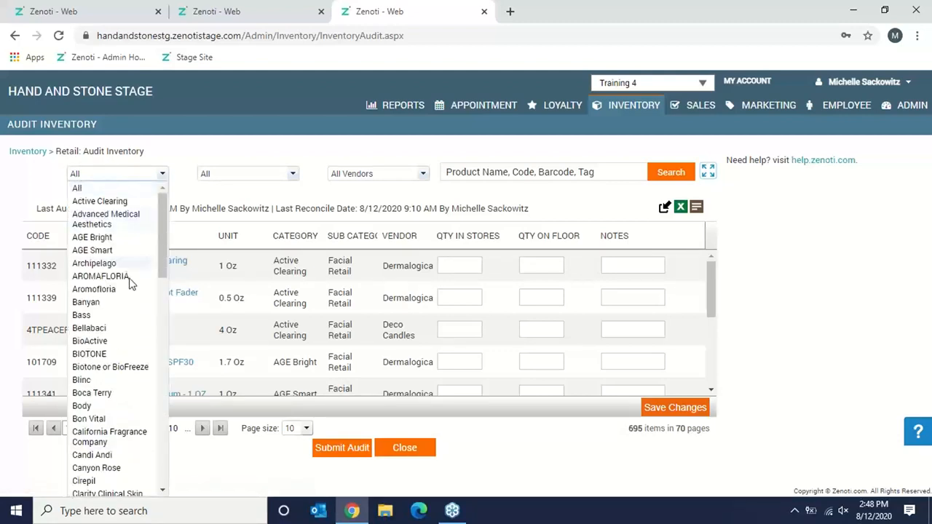
key(c)
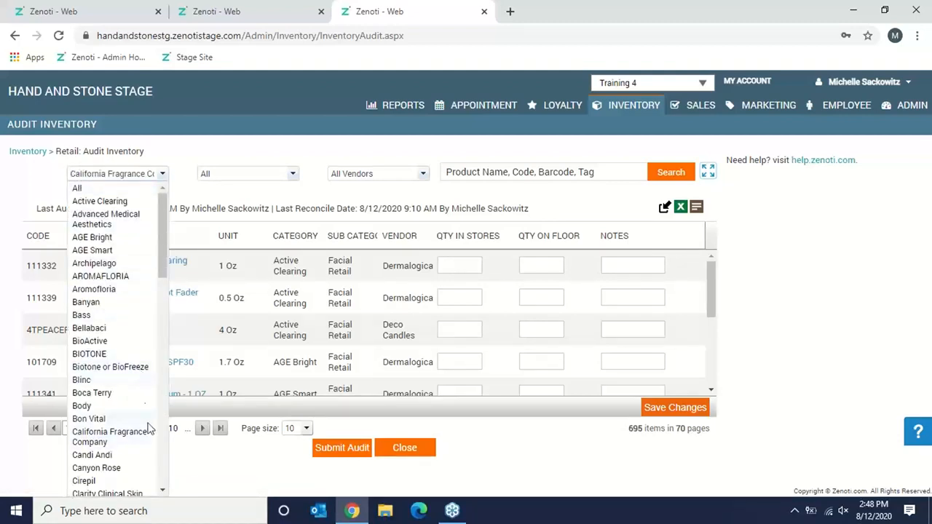
scroll(163, 494, down, 3)
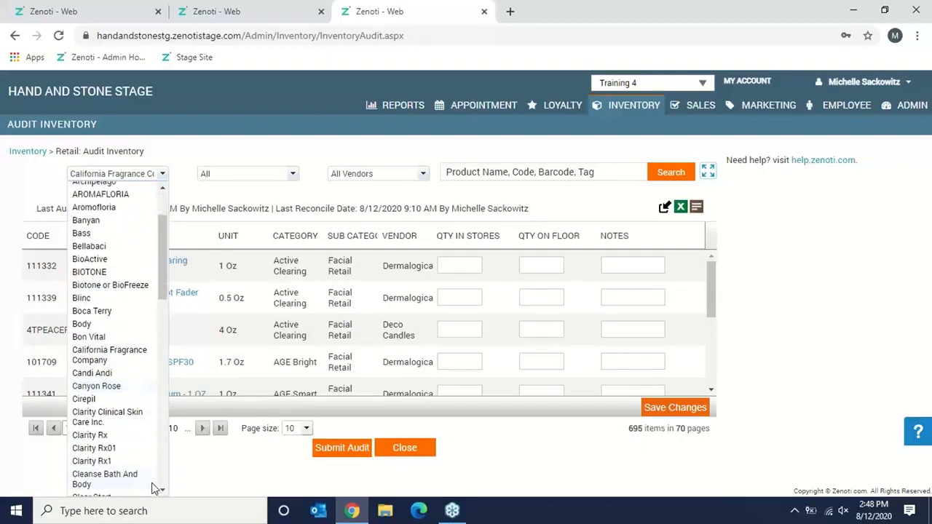
click(103, 435)
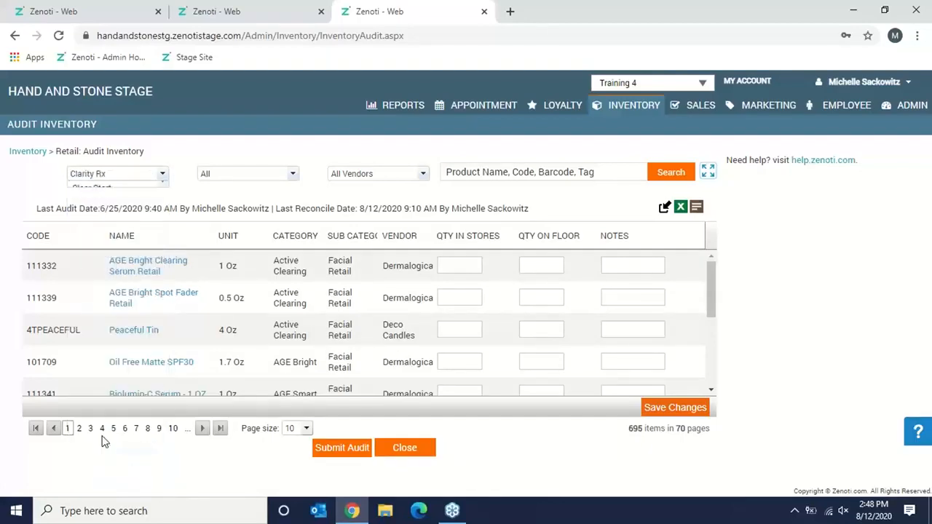
- Keep the subcategory at All and the vendor at All Vendors, and load the matching audit products
click(224, 175)
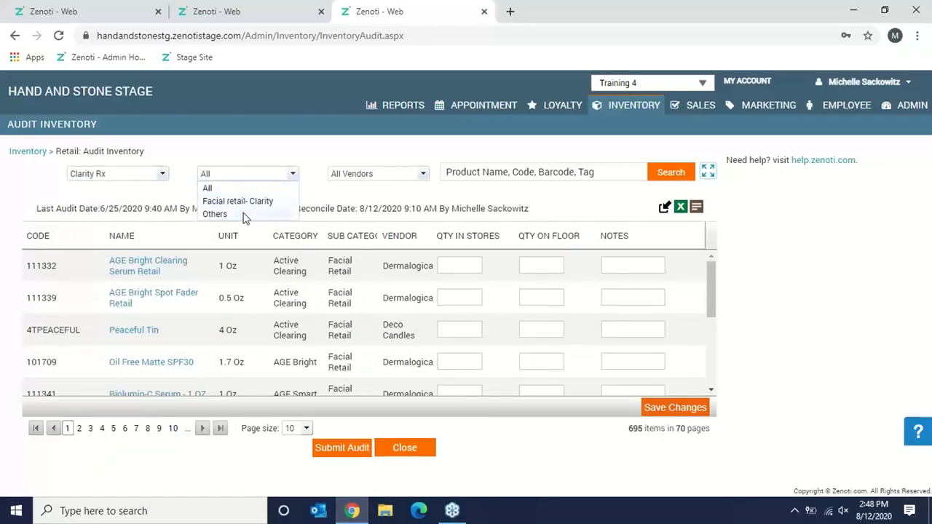
click(225, 188)
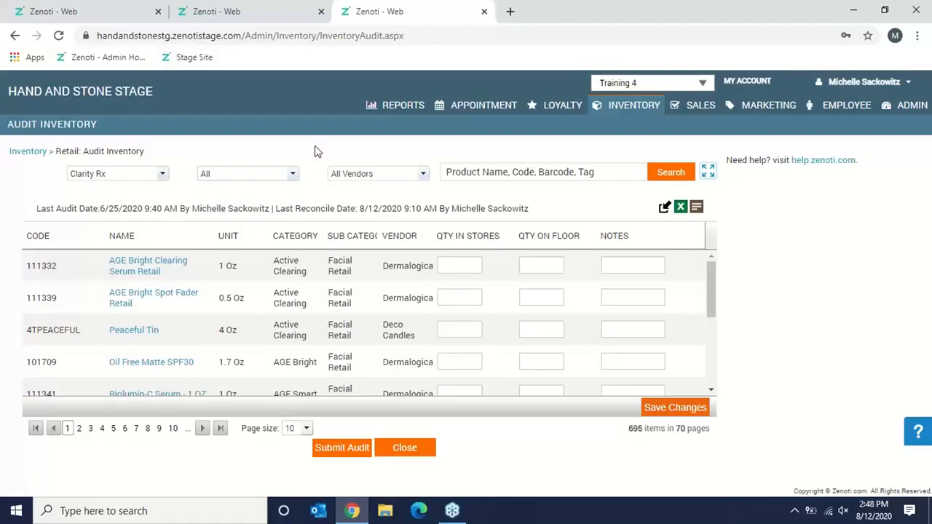
click(377, 175)
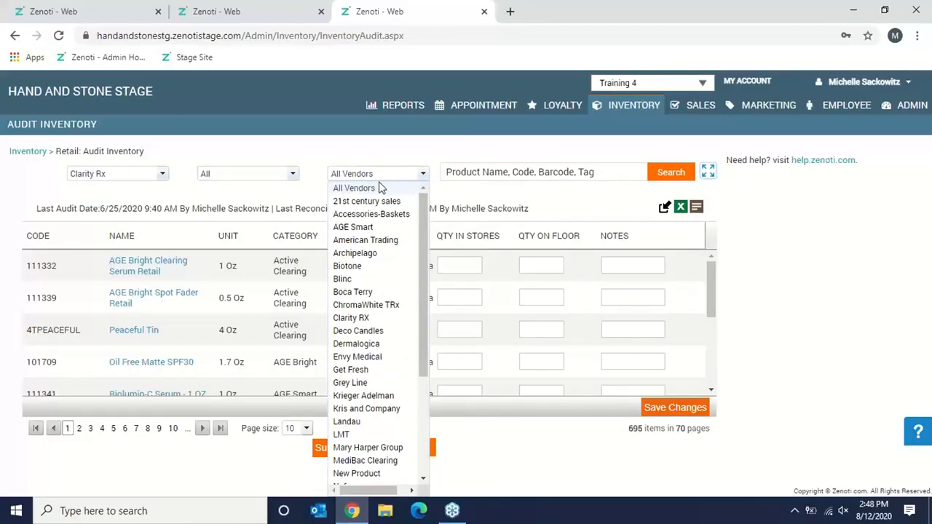
click(375, 189)
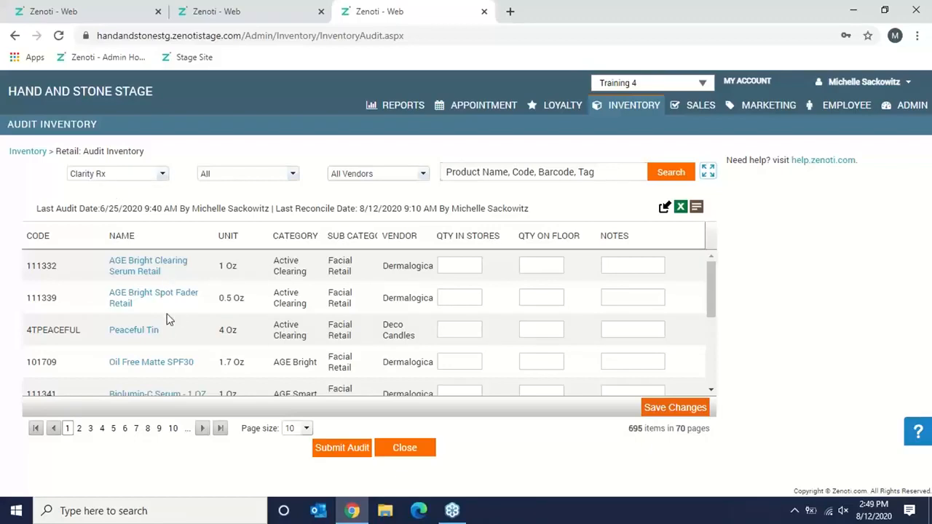
click(663, 175)
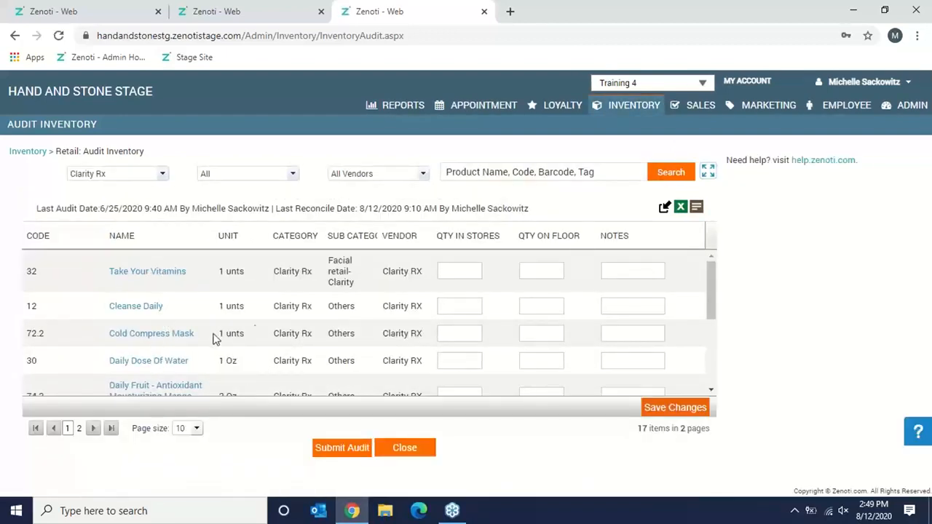
- Enter the in-store quantities: 4 each for Take Your Vitamins, Cleanse Daily and Cold Compress Mask, and 5 for Daily Dose Of Water
click(450, 271)
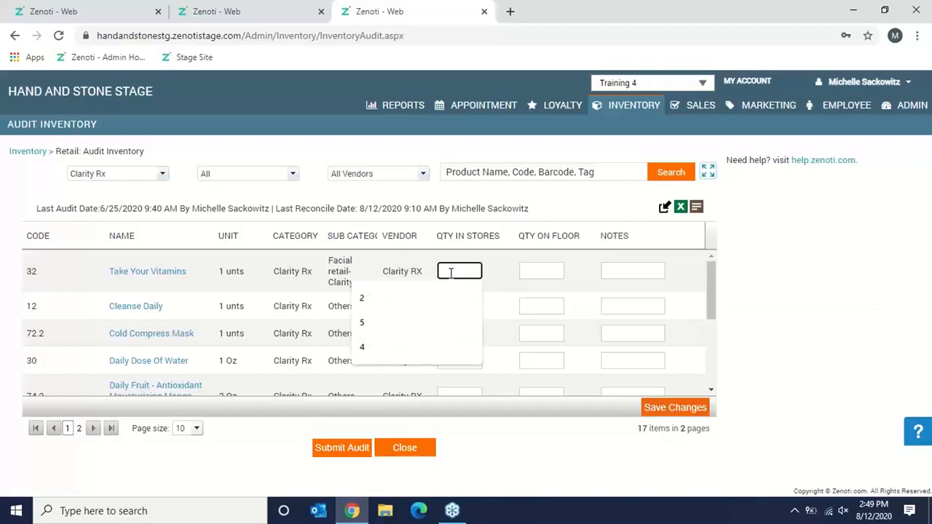
text(4)
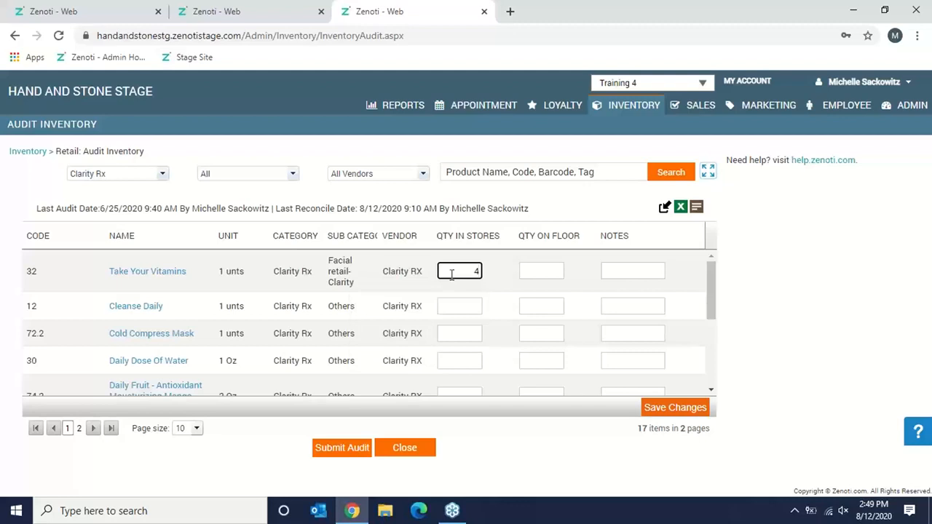
click(461, 307)
text(4)
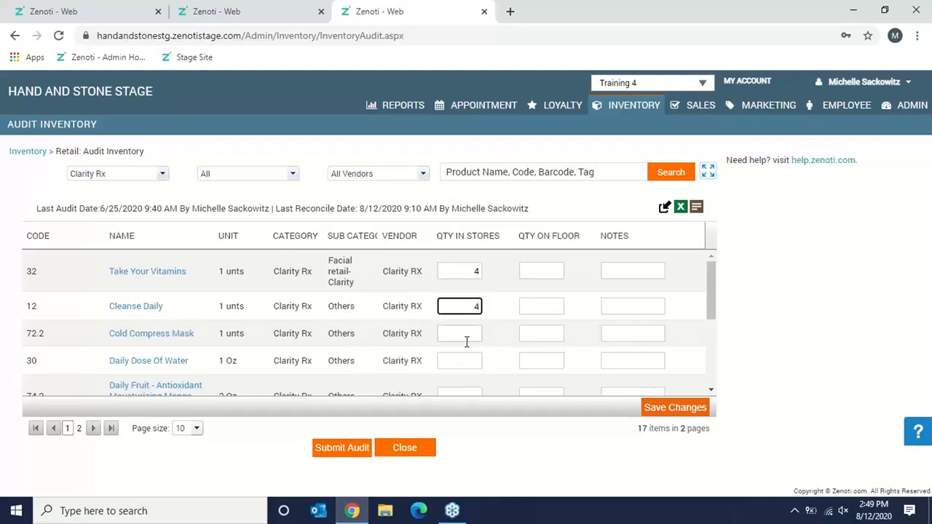
click(466, 336)
text(4)
click(472, 363)
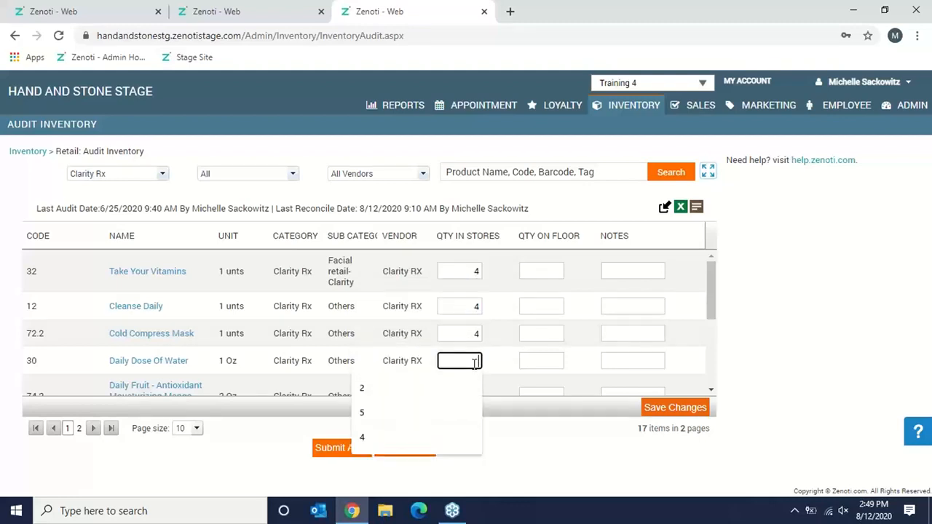
text(.5)
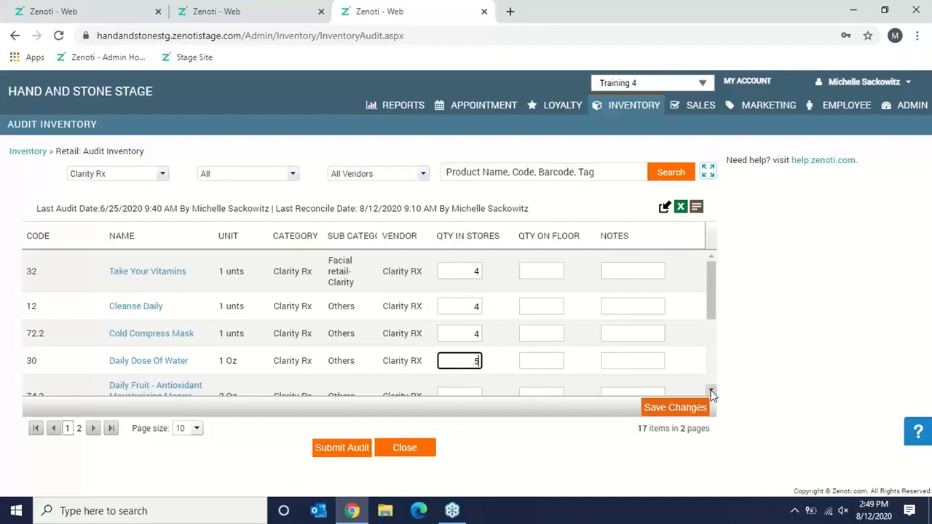
- Enter in-store quantities of 10 for the Daily Fruit mango mask, 5 for Down & Dirty, 6 for Easy On The Eyes and 4 for Fix It
scroll(711, 394, down, 3)
click(446, 287)
text(1)
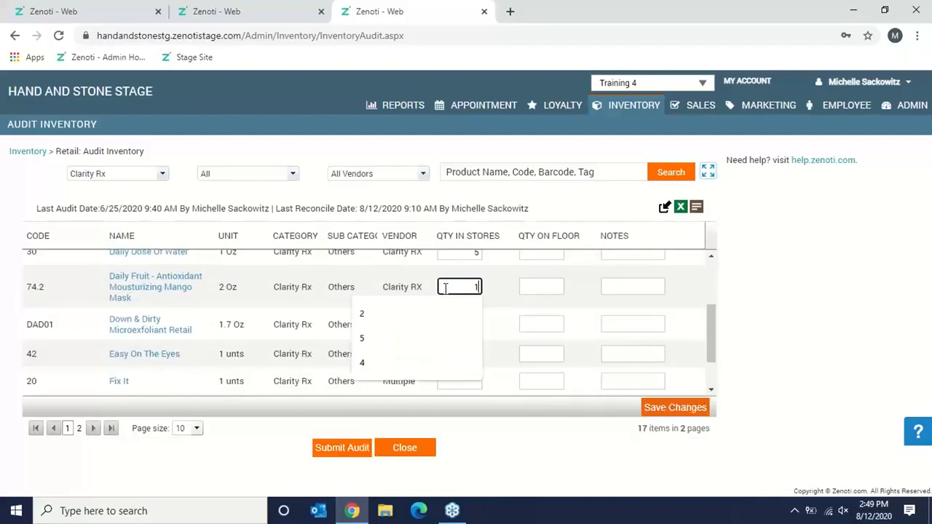
text(0)
click(458, 325)
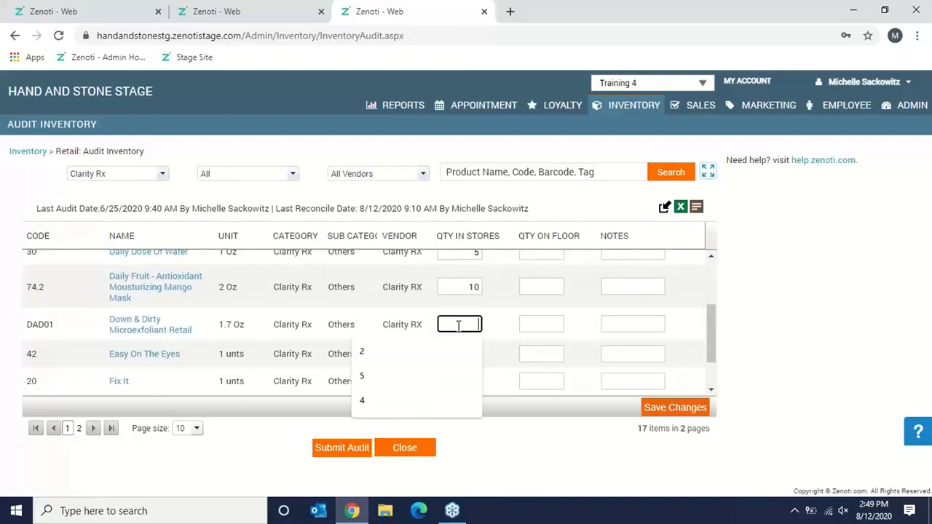
text(5)
click(458, 353)
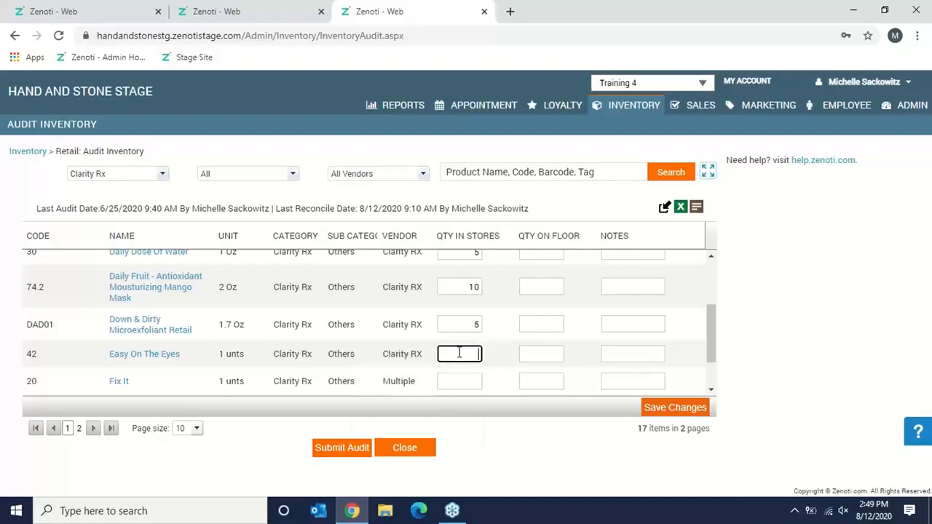
text(6)
click(462, 381)
text(4)
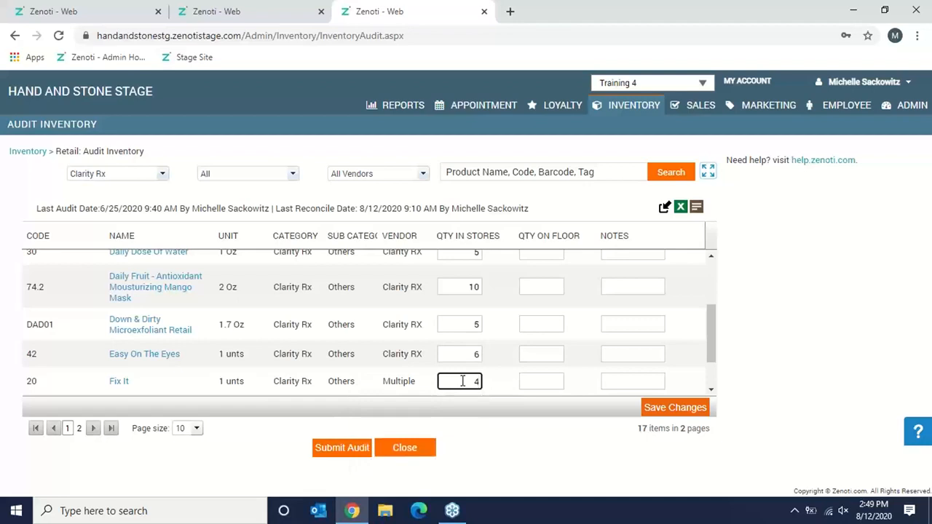
- Set the in-store quantities to 5 for Get Fit Serum and 4 for Live Be Well Retail, and go to page 2, saving the changes
click(711, 390)
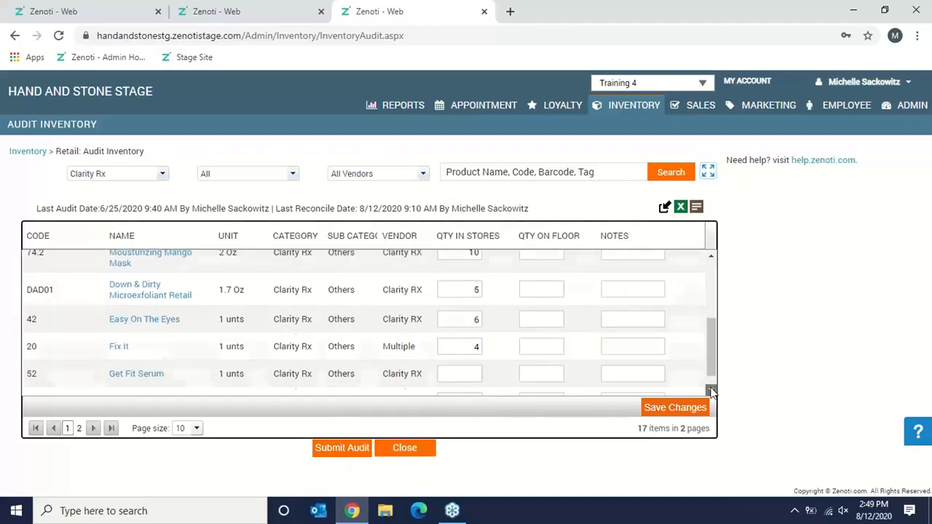
click(711, 390)
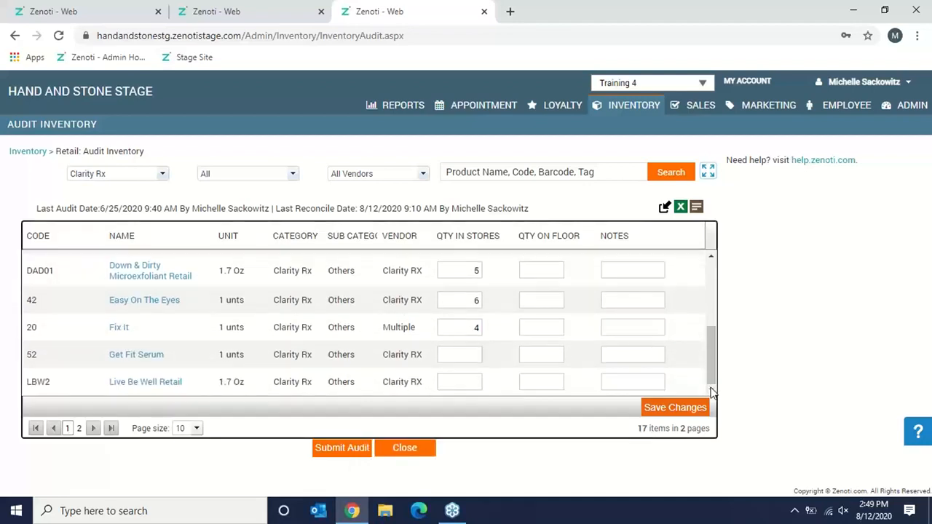
click(463, 354)
text(5)
click(464, 382)
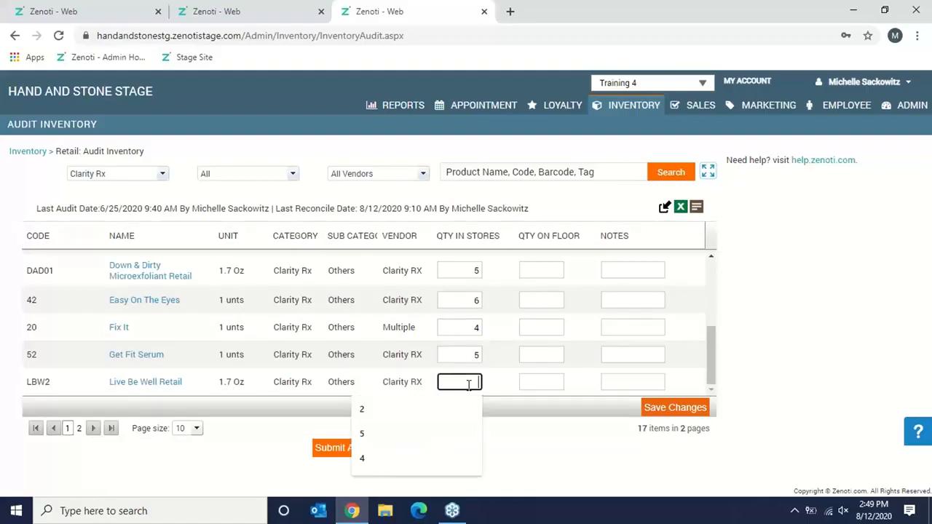
text(4)
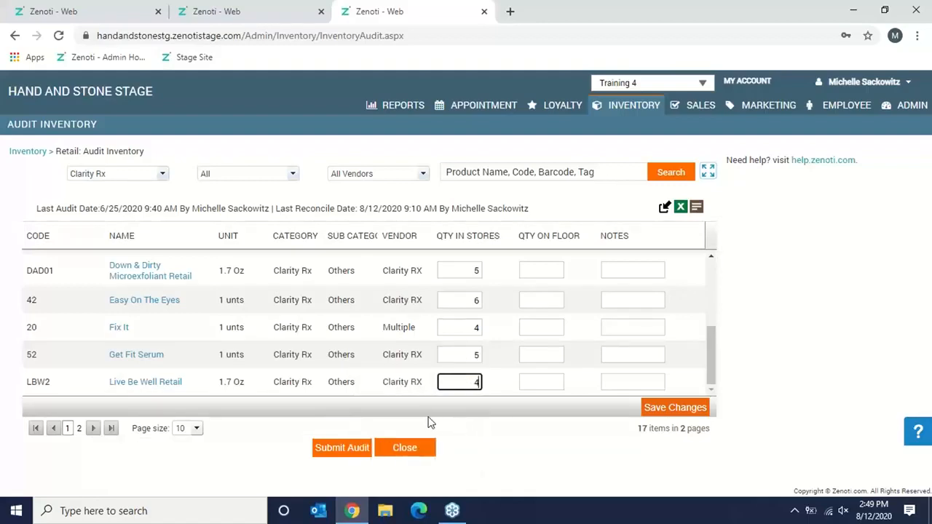
click(93, 428)
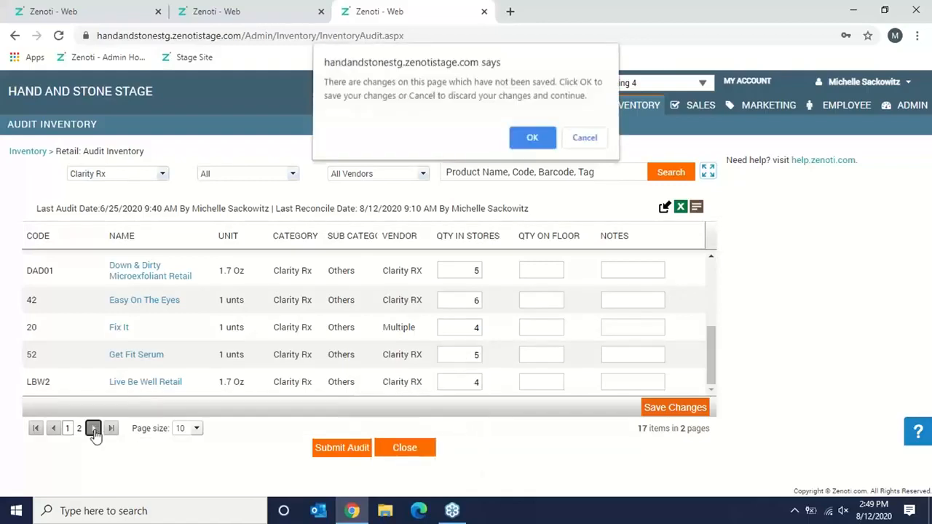
click(524, 144)
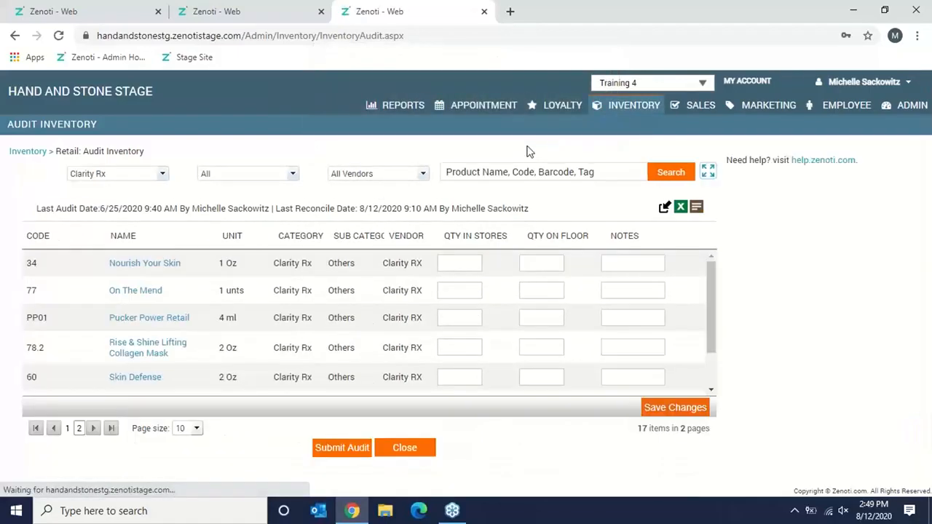
- Enter in-store quantities: Nourish Your Skin 4, On The Mend 6, Pucker Power Retail 4, Rise & Shine Lifting Collagen Mask 7, Skin Defense 4
click(466, 263)
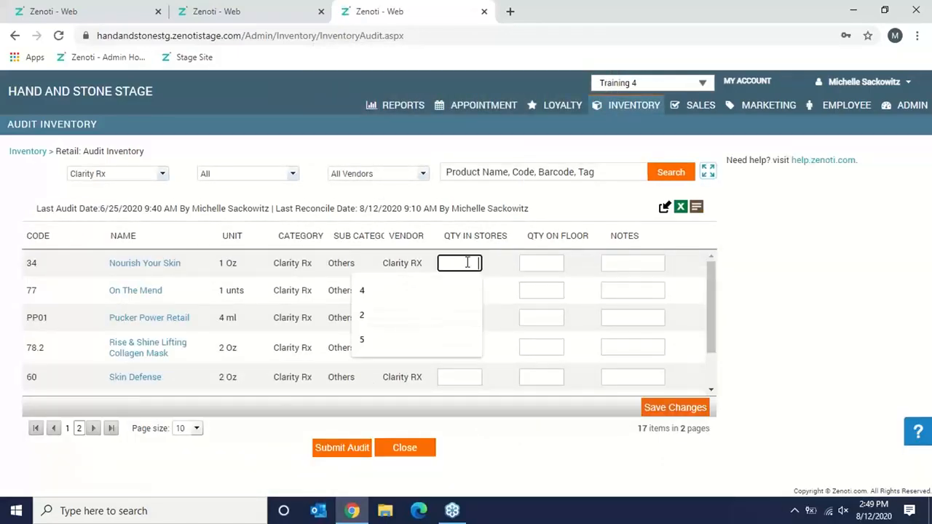
text(4)
click(470, 295)
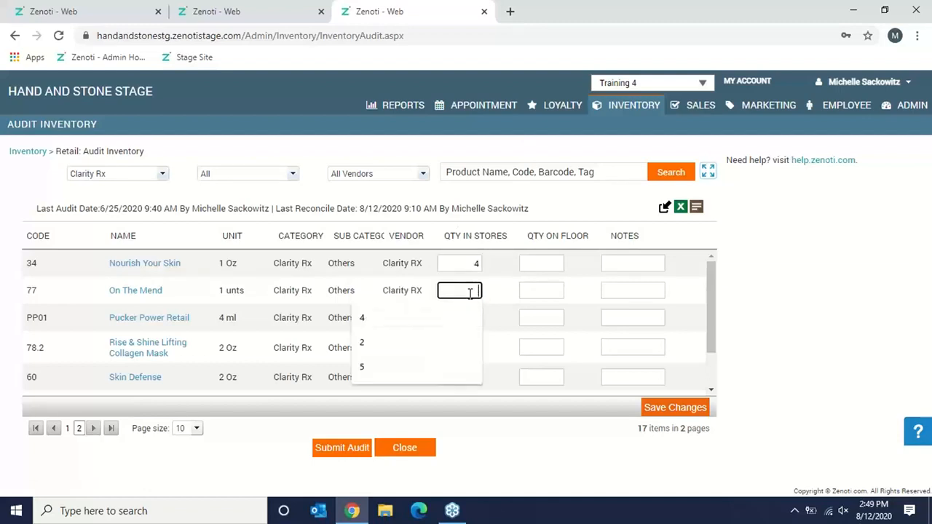
text(6)
click(471, 322)
text(4)
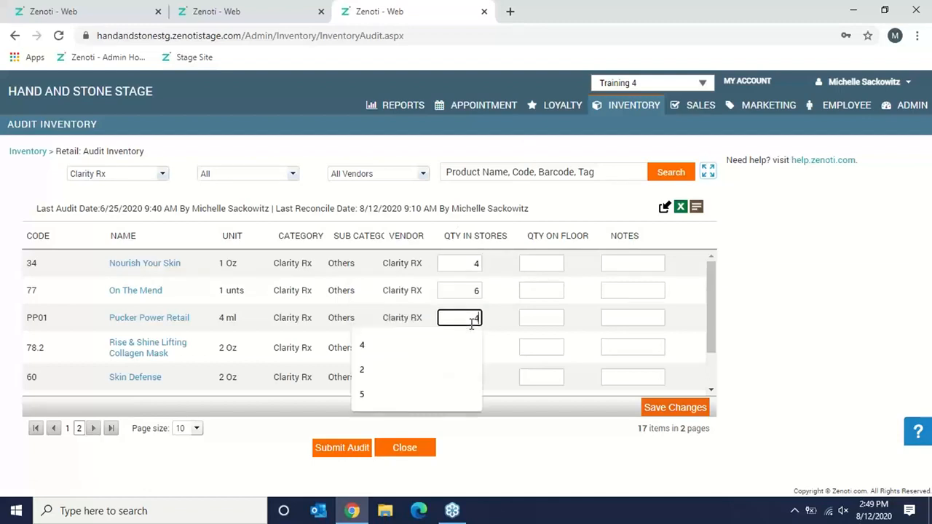
click(471, 348)
text(7)
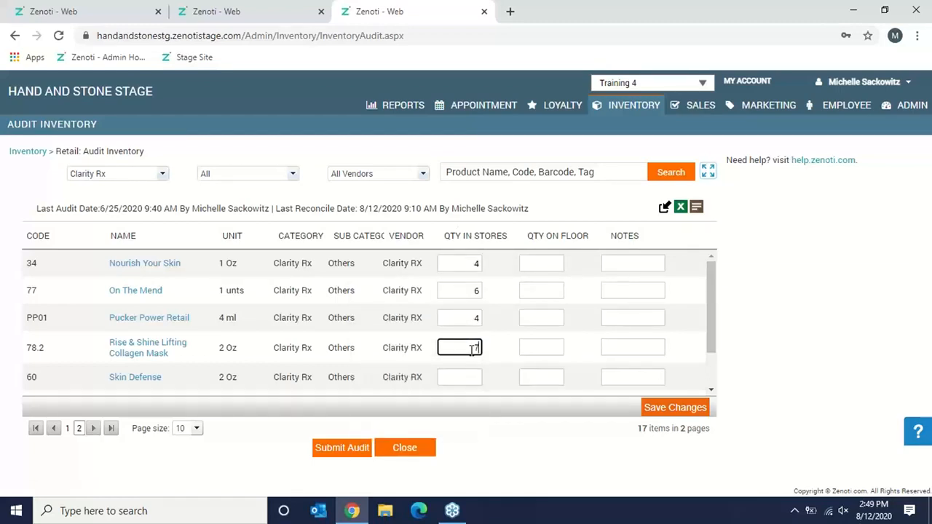
click(468, 375)
text(4)
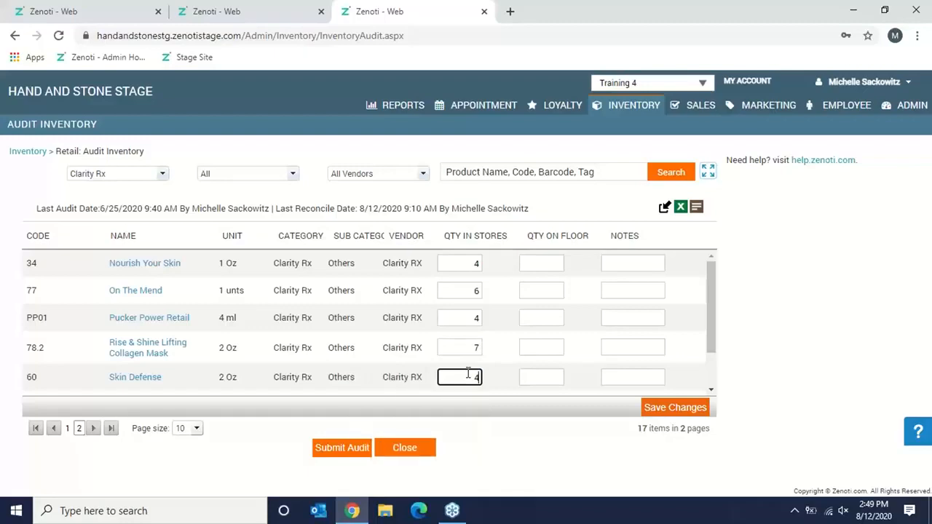
- Set the in-store quantities of Sleep it off mask and Take Care- Red Tea to 4 each and save the audit changes
click(710, 390)
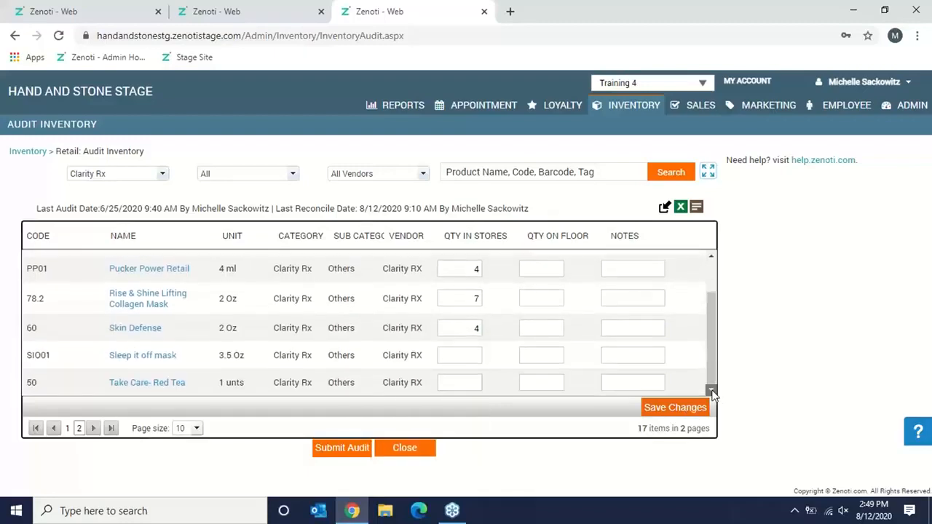
click(458, 354)
text(4)
click(465, 381)
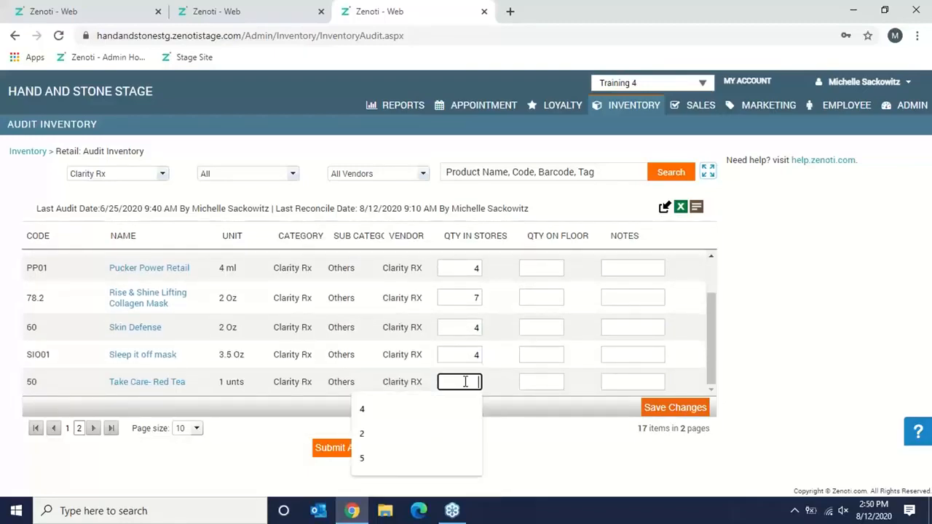
text(4)
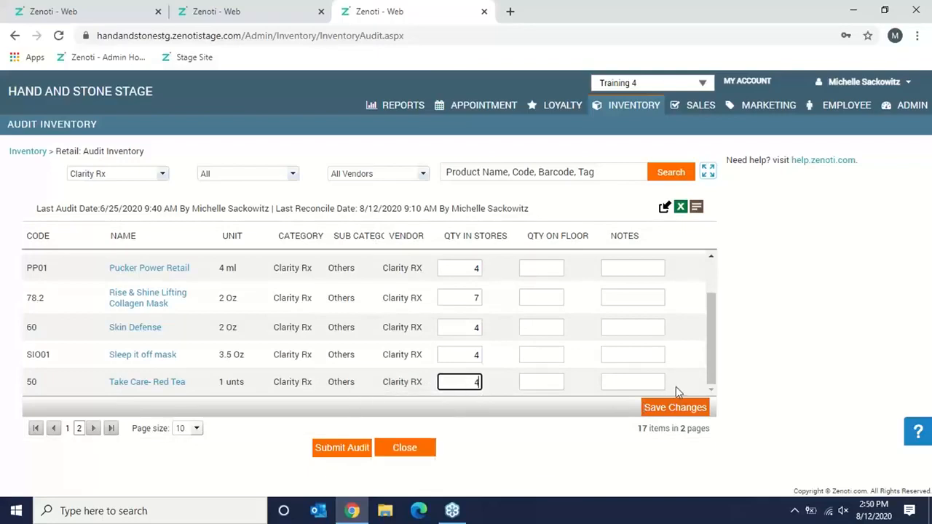
click(675, 408)
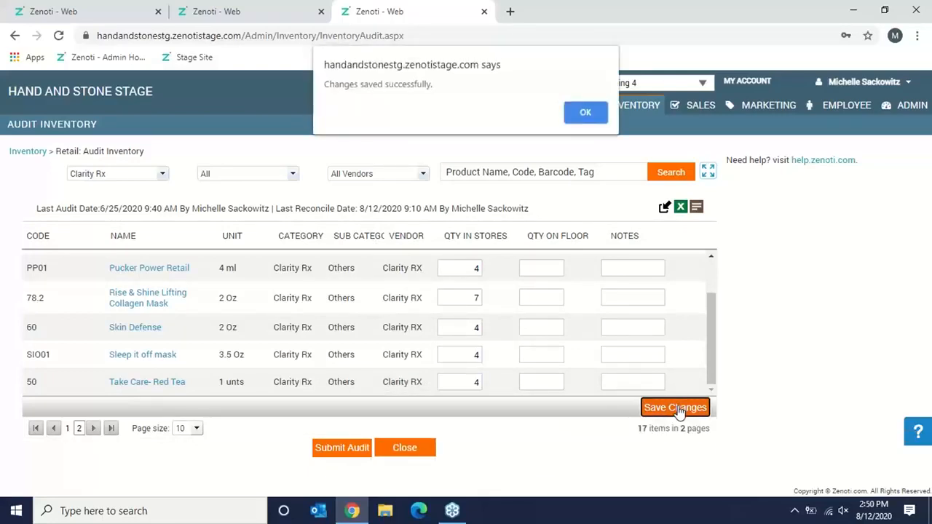
- Submit the retail audit, using projected stock values for unaudited products with negative stock considered as no stock
click(582, 113)
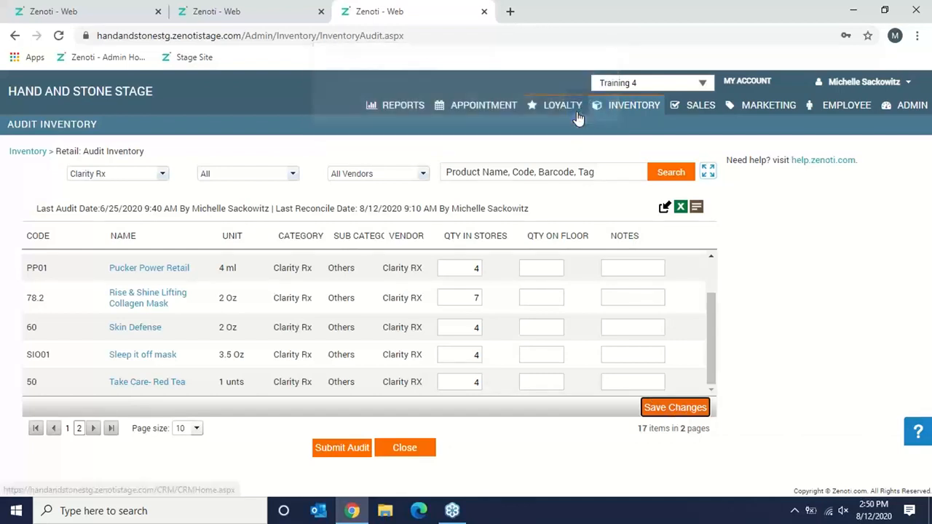
click(342, 449)
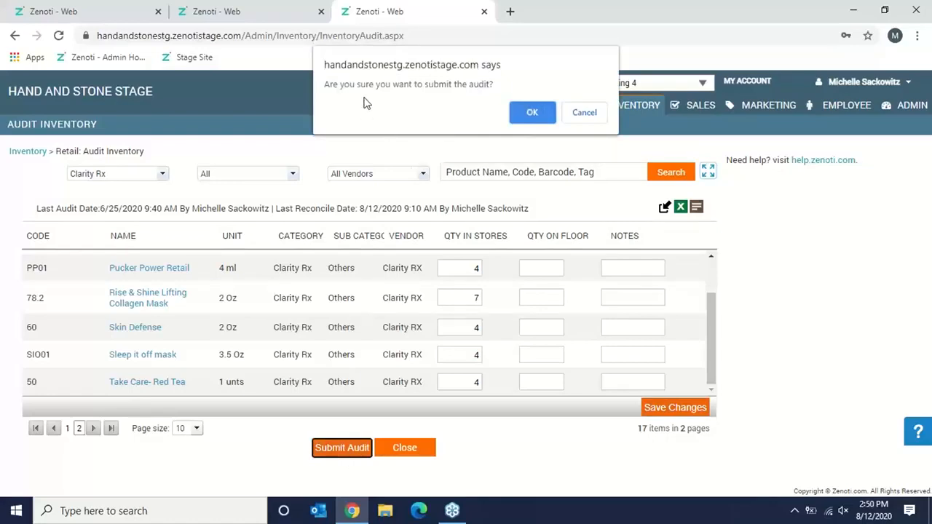
click(529, 115)
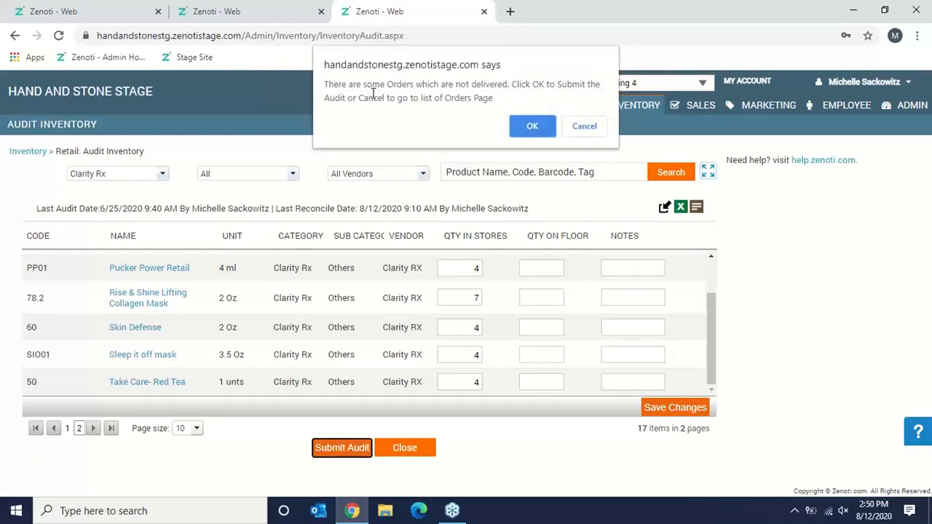
click(536, 128)
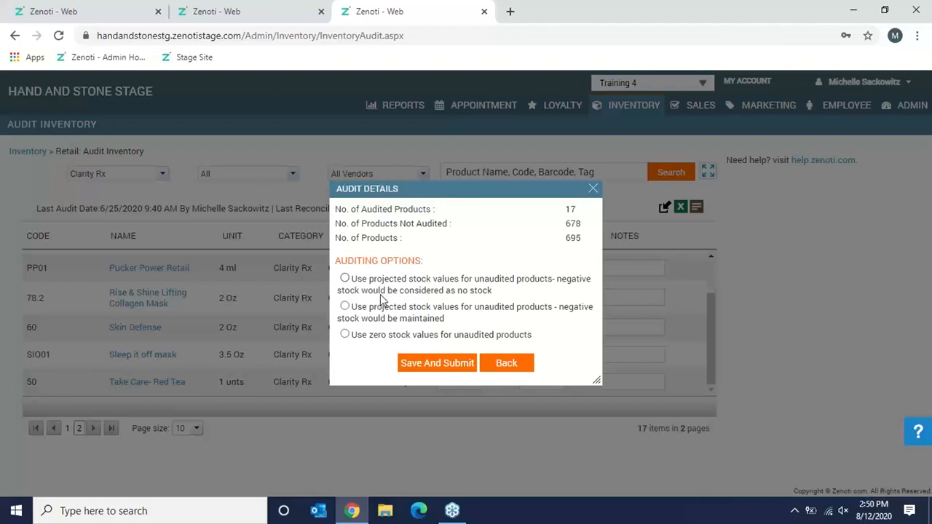
click(344, 279)
click(427, 367)
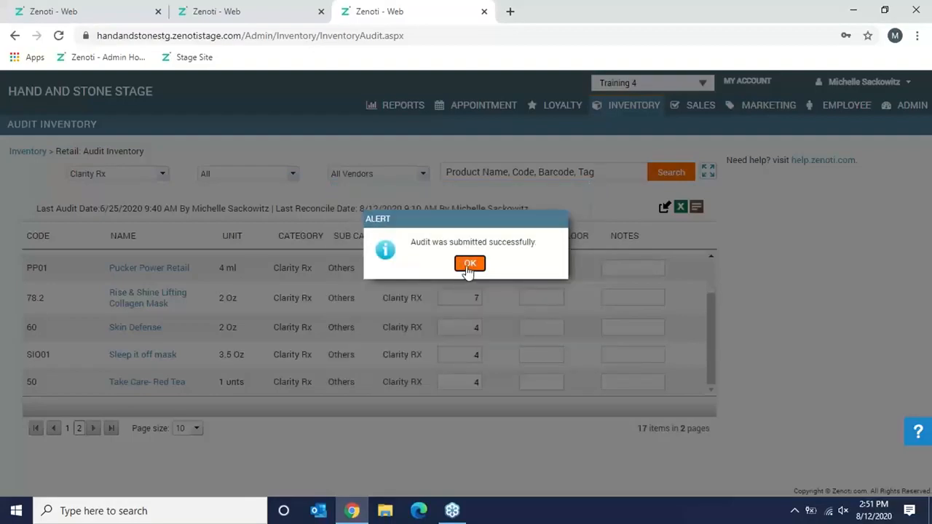
click(470, 264)
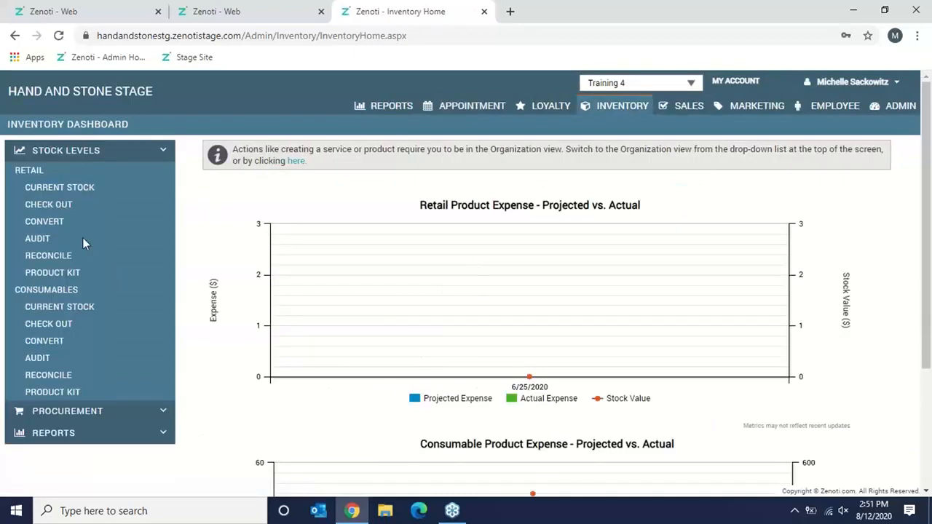
- Open the retail inventory reconciliation and set its category filter to Clarity Rx
click(35, 257)
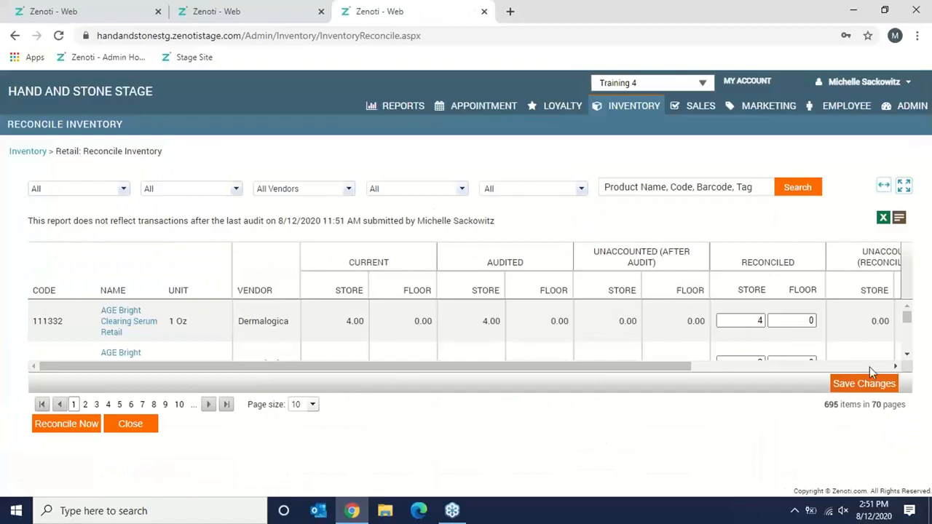
click(906, 354)
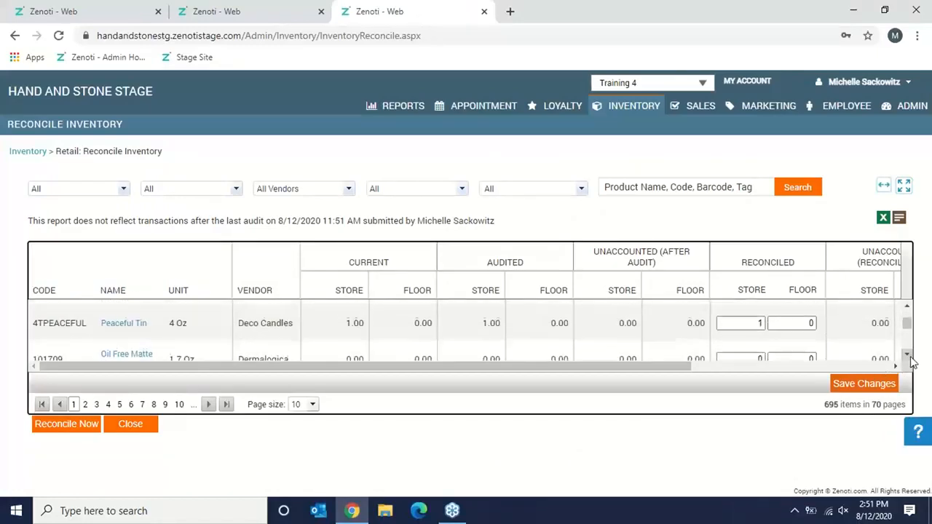
click(907, 355)
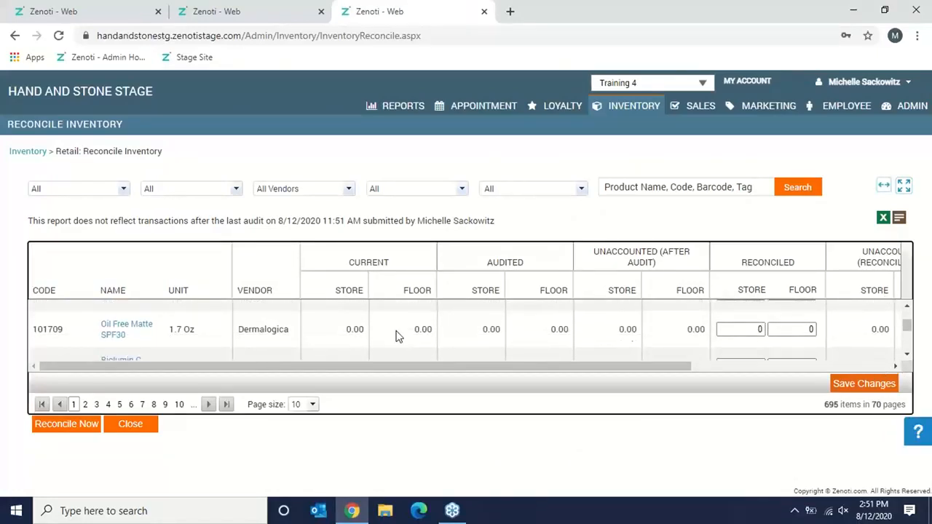
click(83, 191)
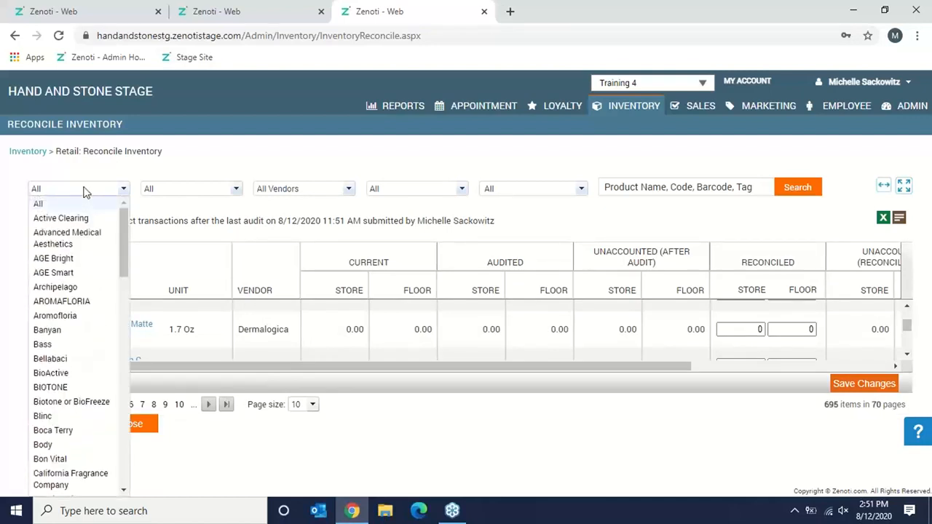
key(c)
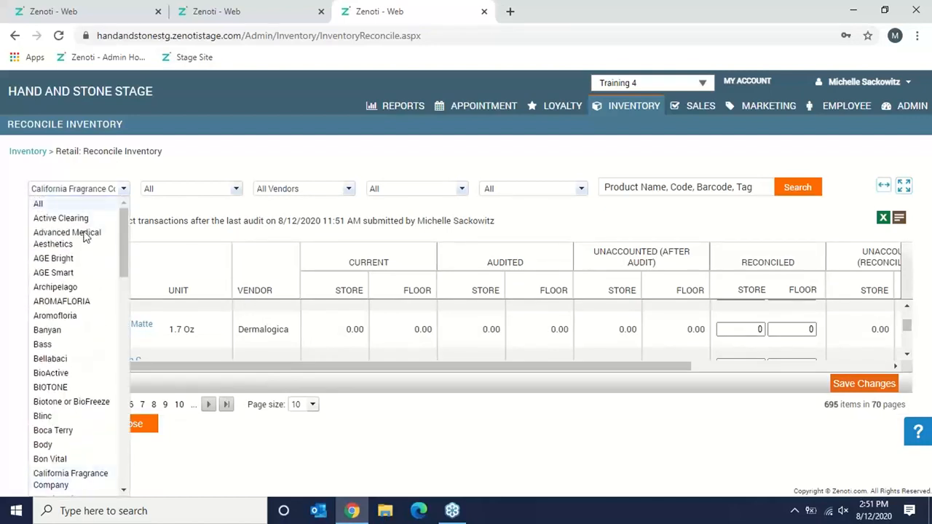
click(124, 491)
click(124, 491)
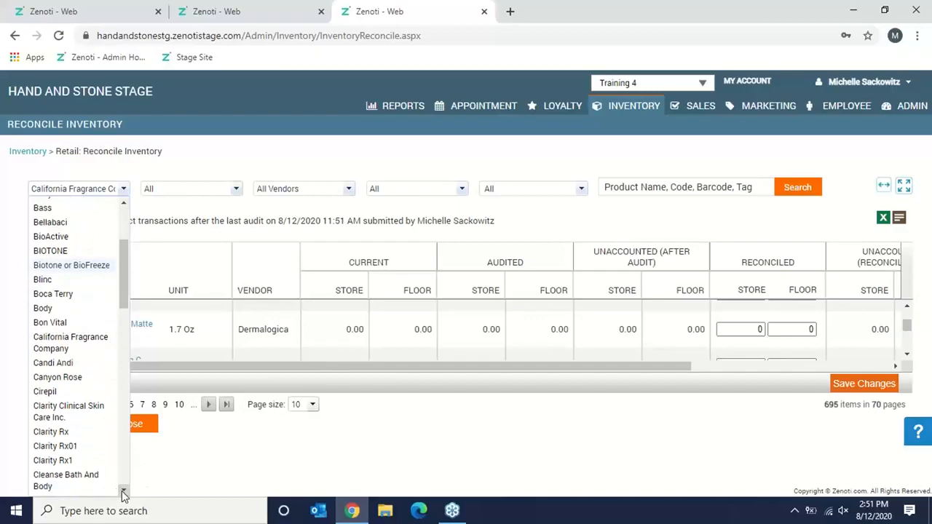
click(63, 433)
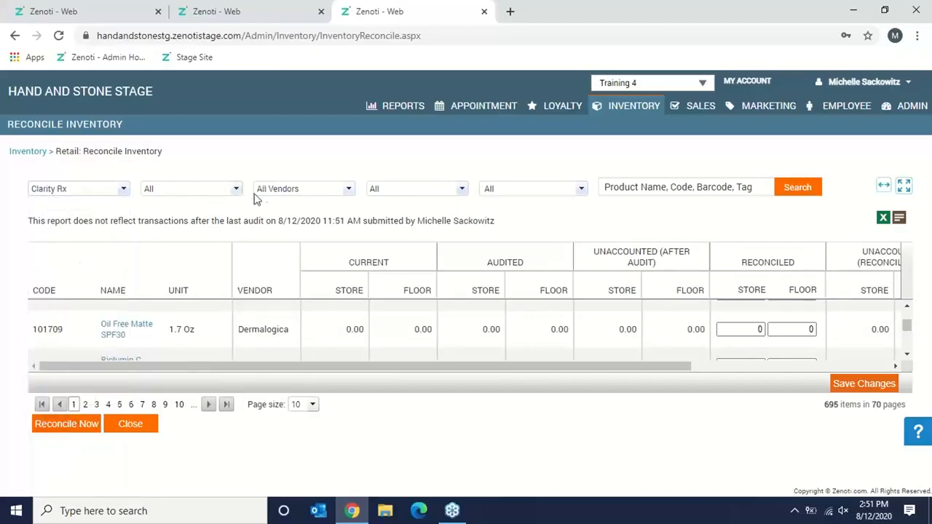
- Search the Clarity Rx reconciliation with all vendors and the subcategory, audit and unaccounted filters kept at All
click(228, 188)
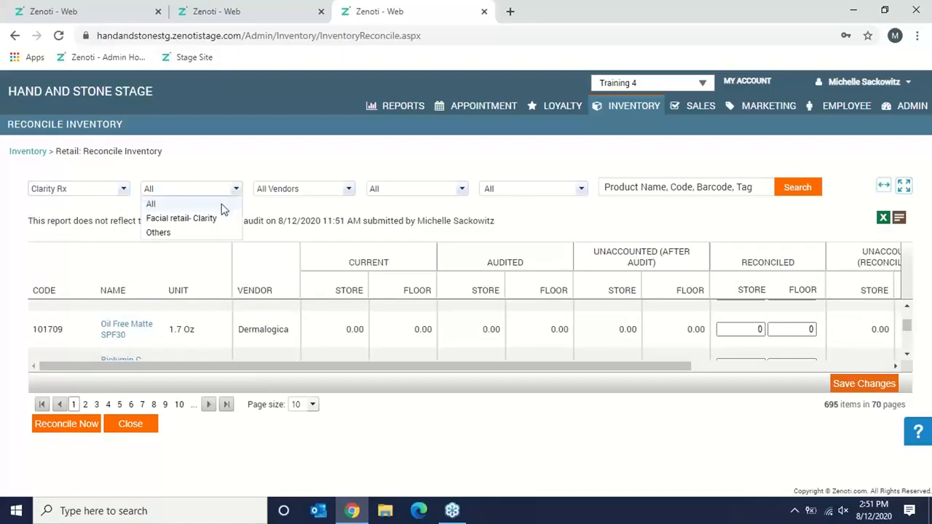
click(222, 205)
click(307, 190)
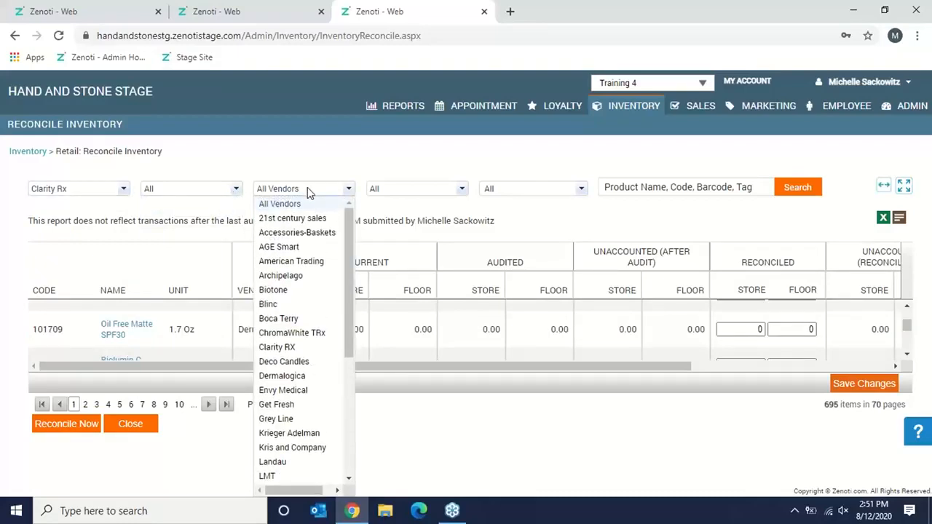
click(325, 162)
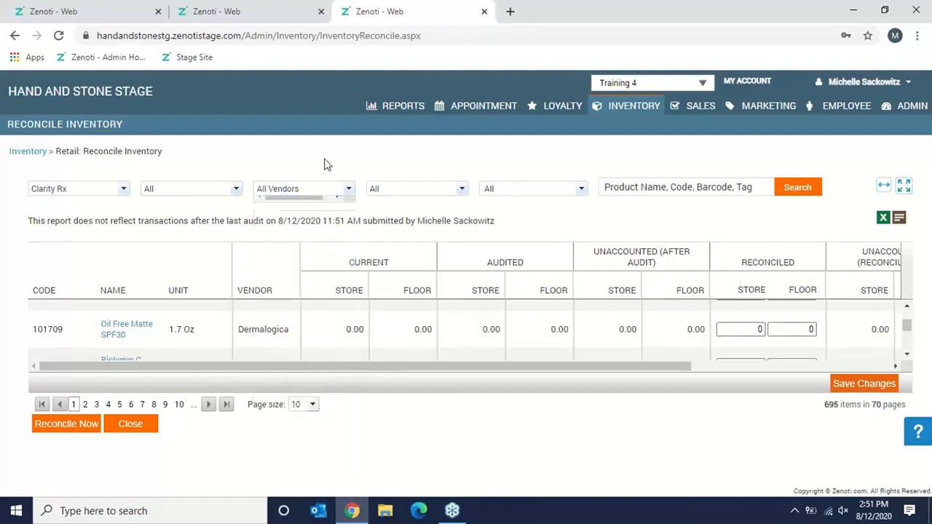
click(429, 192)
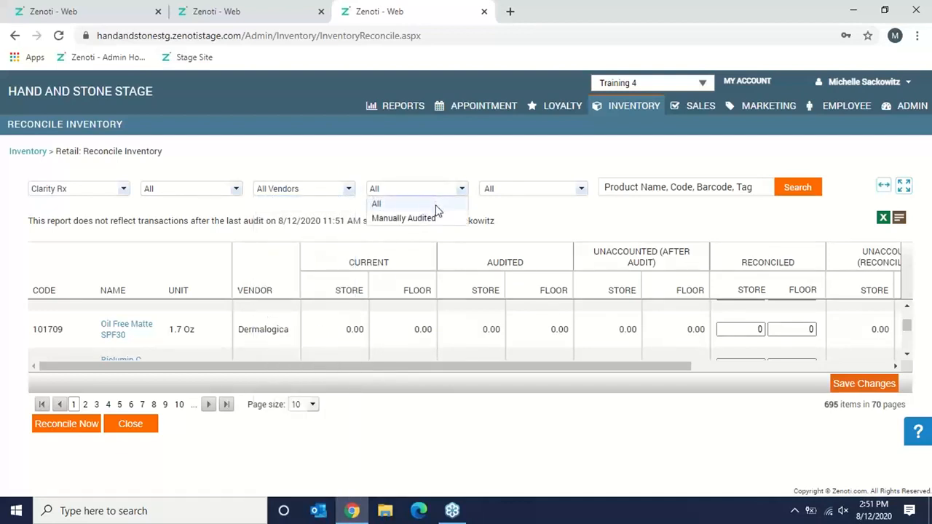
click(436, 204)
click(520, 193)
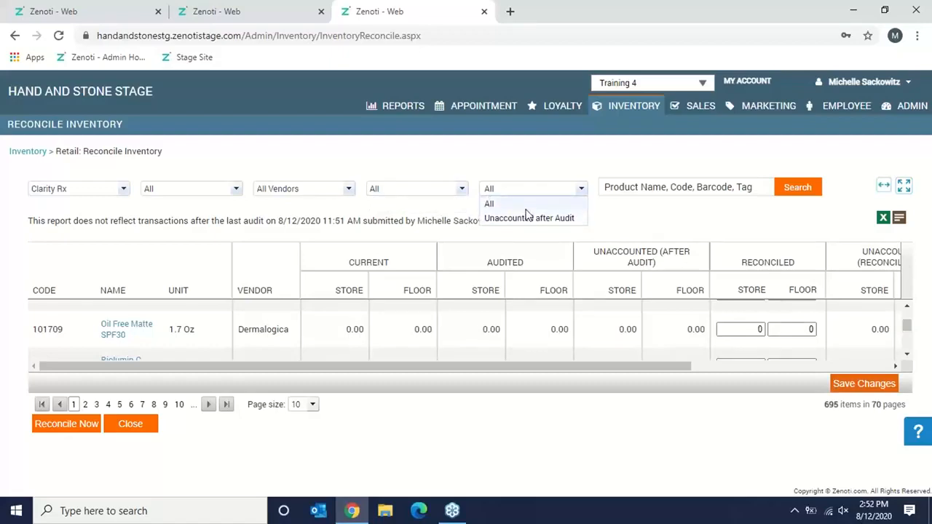
click(526, 209)
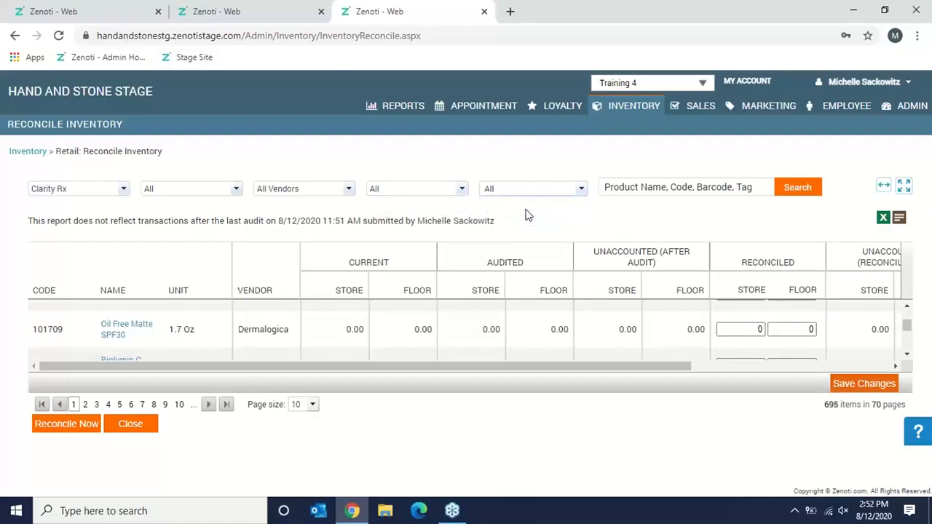
click(790, 192)
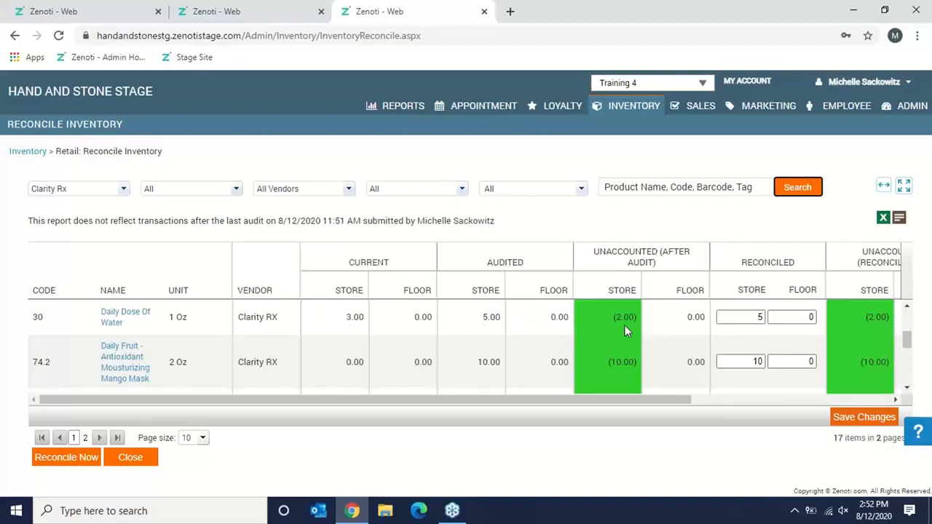
- Examine the current, audited and unaccounted store quantities of the Clarity Rx products on both reconciliation pages
click(906, 388)
click(906, 388)
click(907, 387)
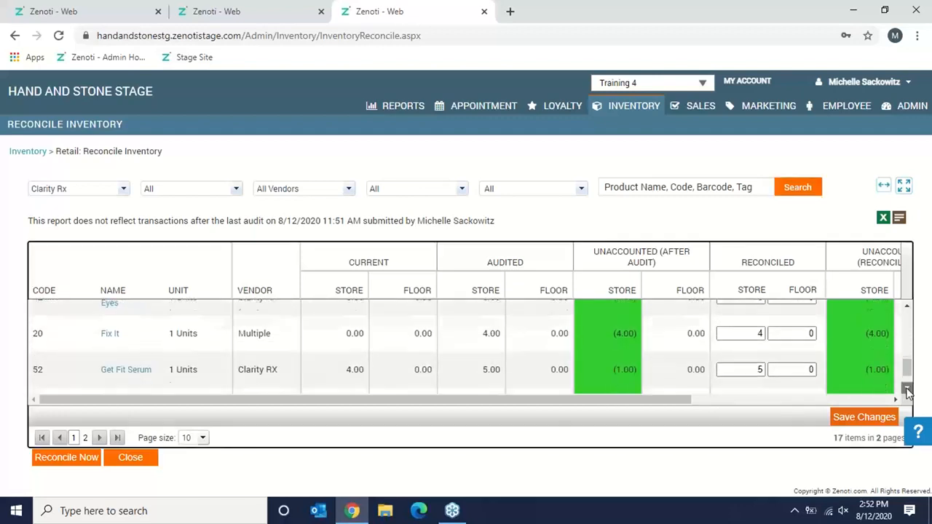
click(906, 388)
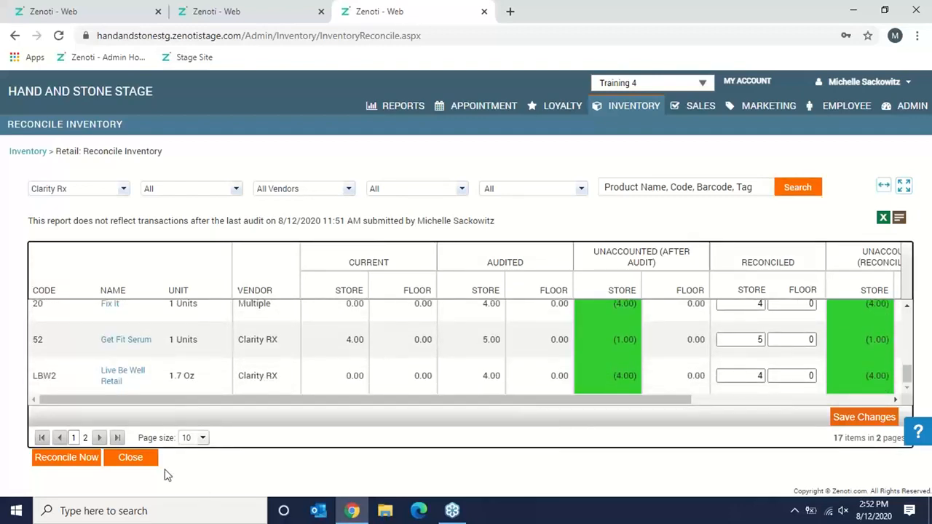
click(99, 438)
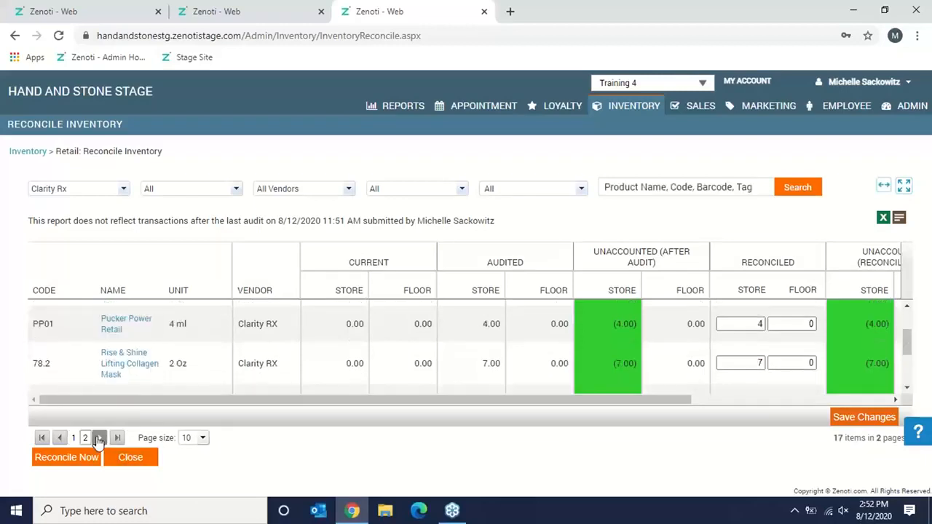
click(906, 388)
click(907, 389)
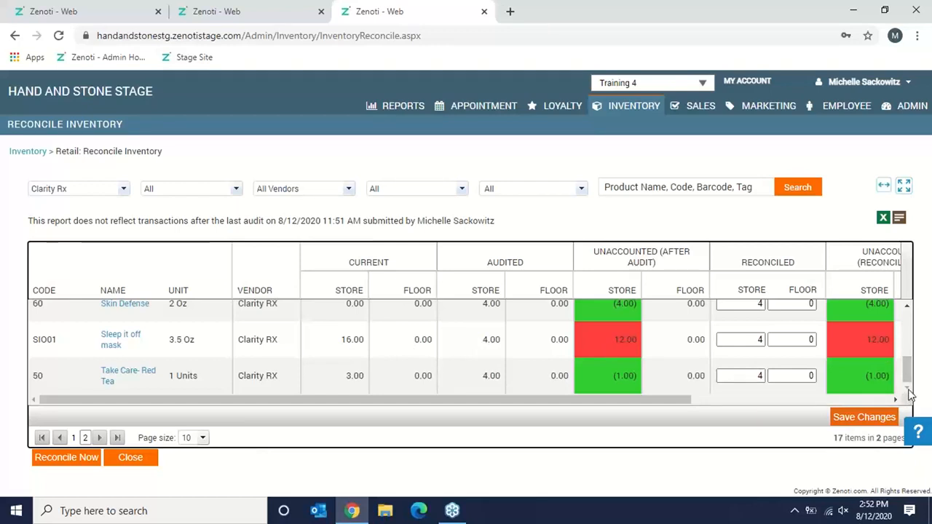
click(907, 307)
click(906, 308)
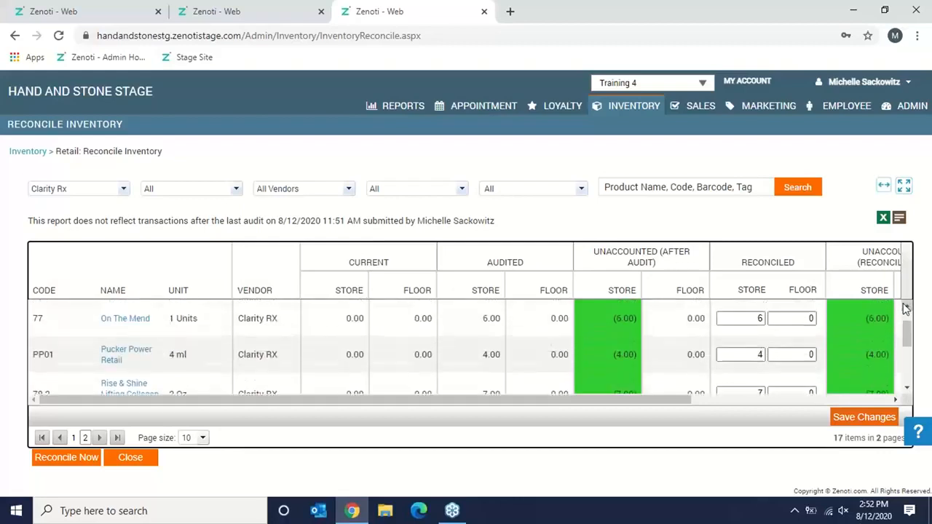
click(906, 308)
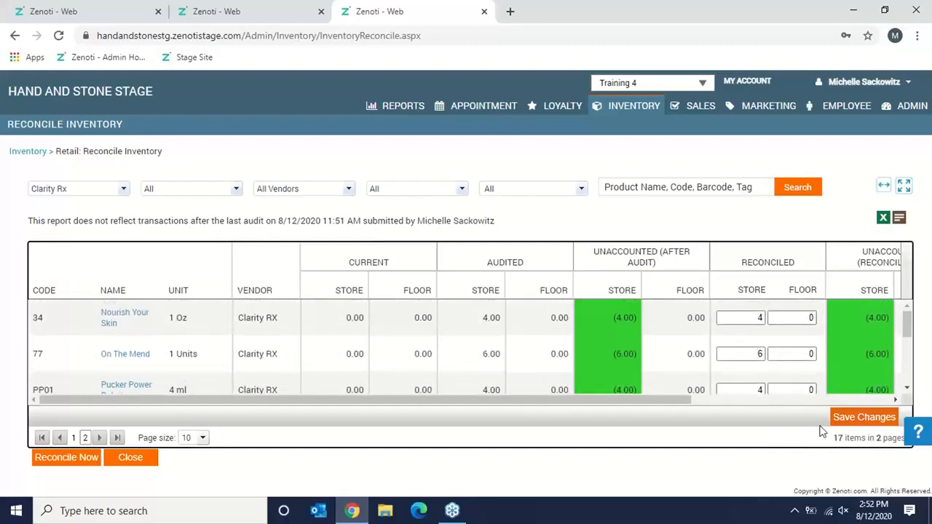
- Submit the retail reconciliation despite the undelivered orders
click(67, 457)
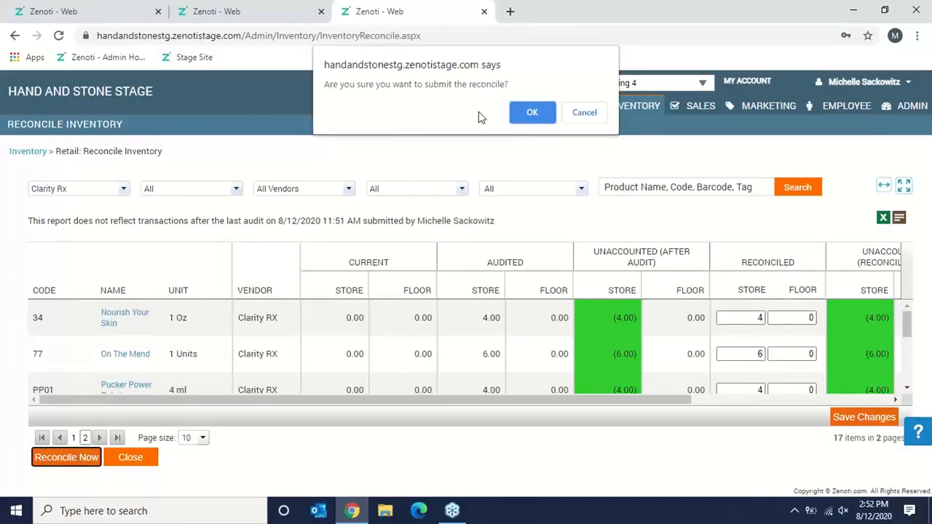
click(547, 115)
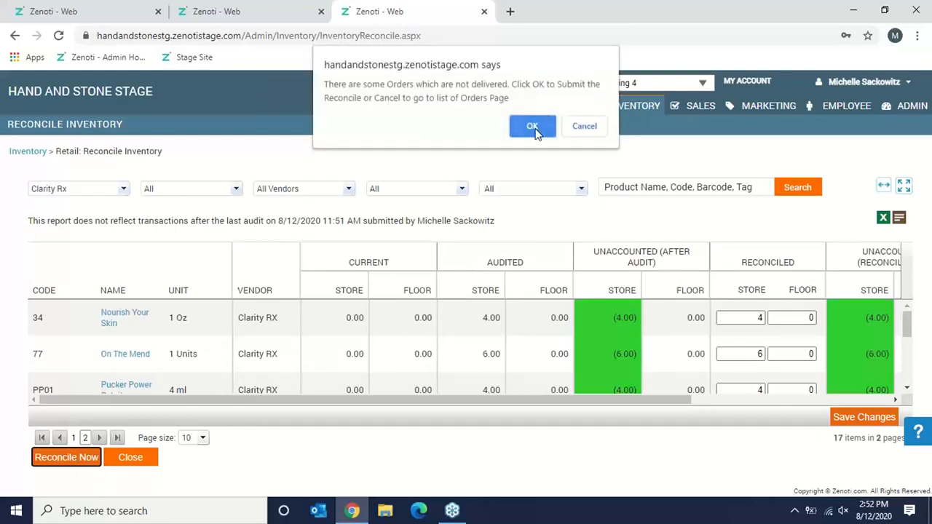
click(532, 126)
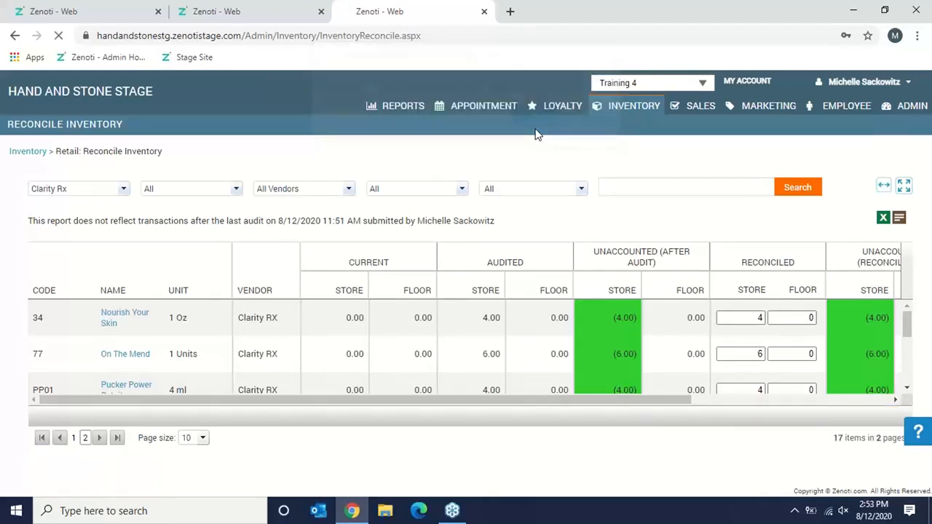
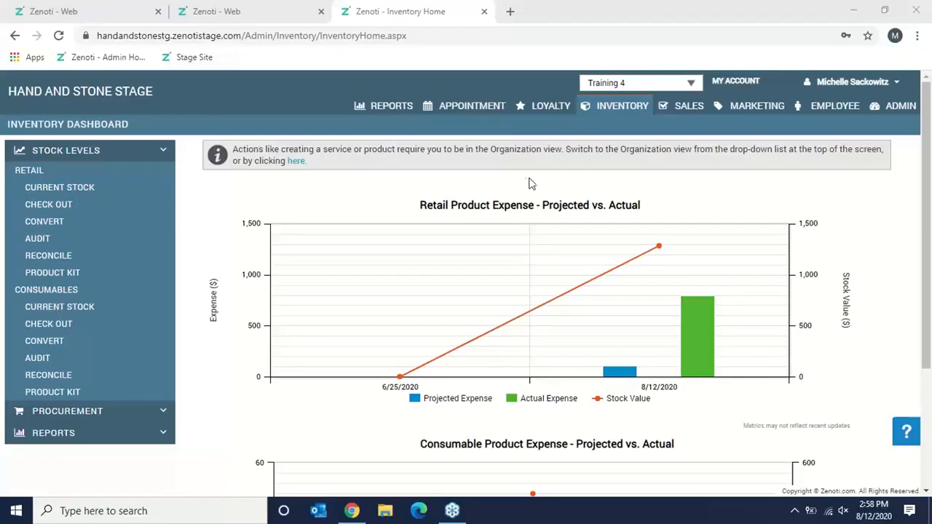
- Open the retail inventory audit and filter its product list to the Dermalogica category
click(32, 244)
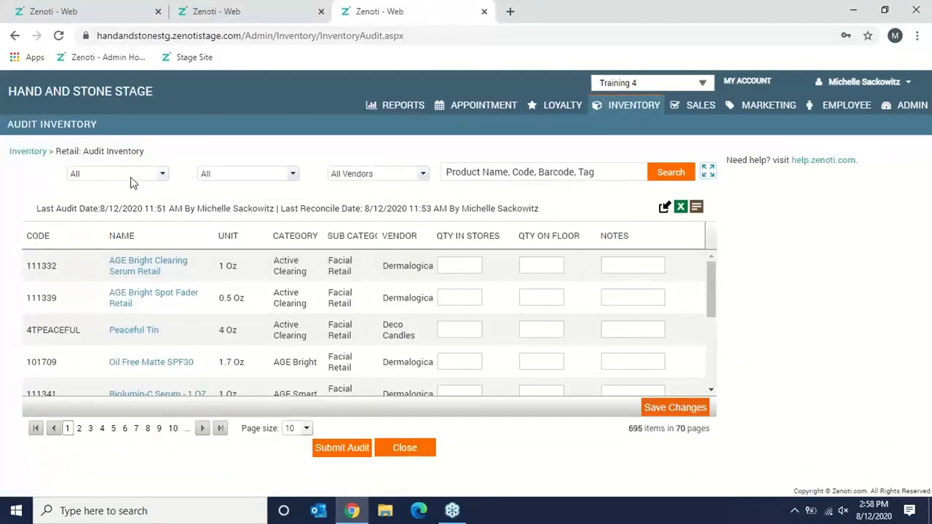
click(131, 175)
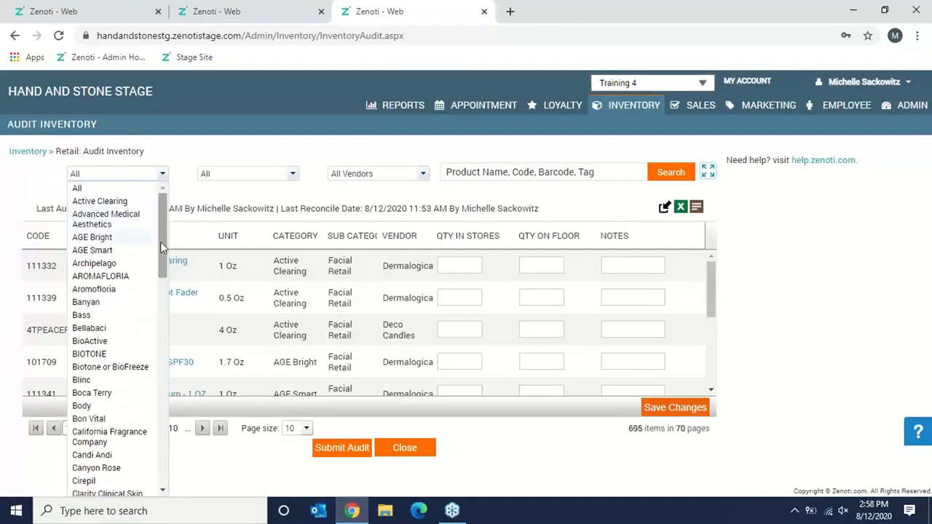
drag(163, 242, 165, 337)
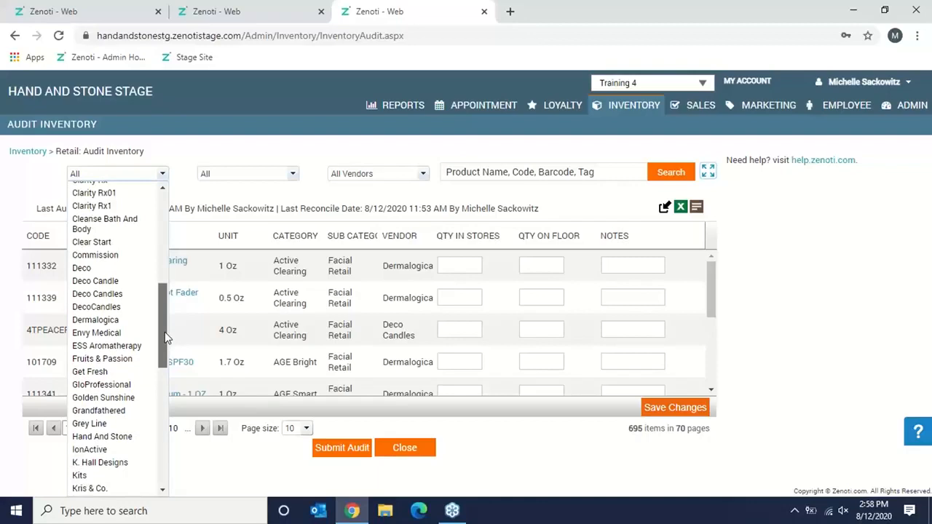
click(110, 320)
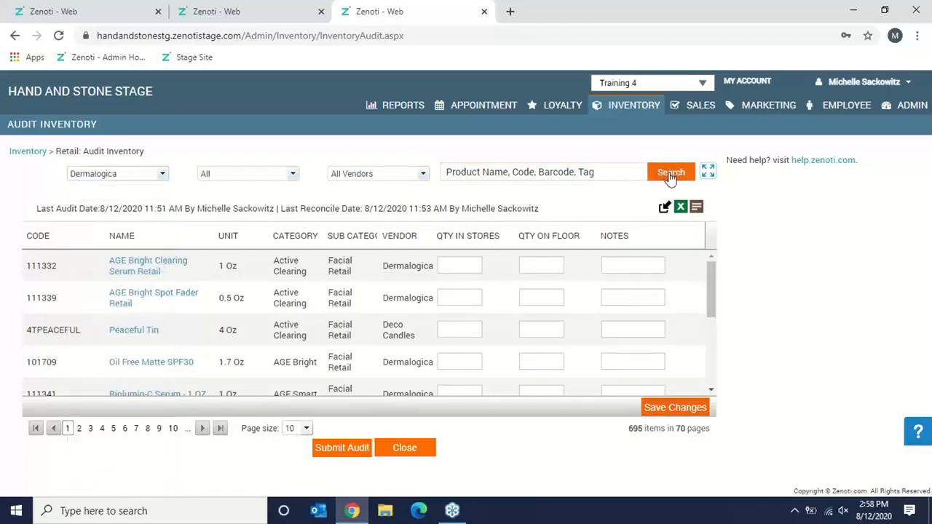
click(667, 174)
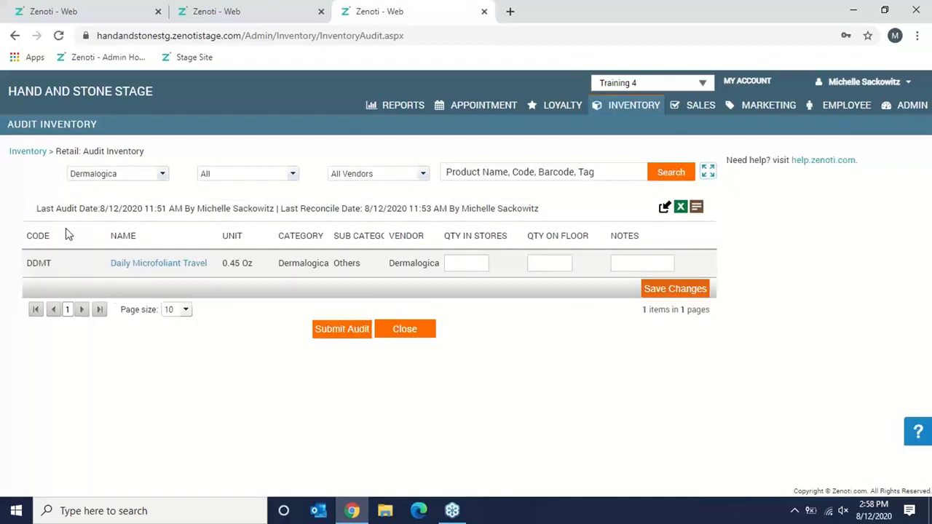
- Search the retail audit again for the Dermalogica category with all subcategories and vendors
click(154, 176)
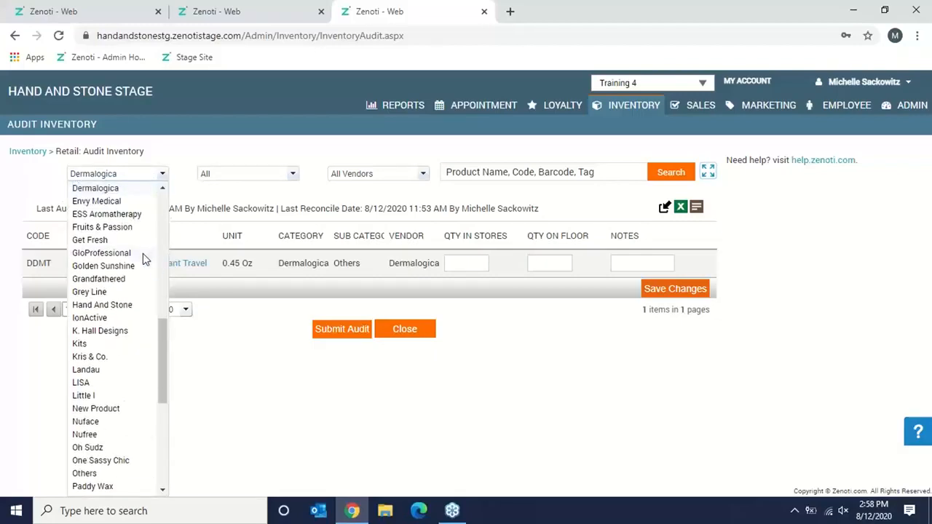
drag(164, 323, 166, 313)
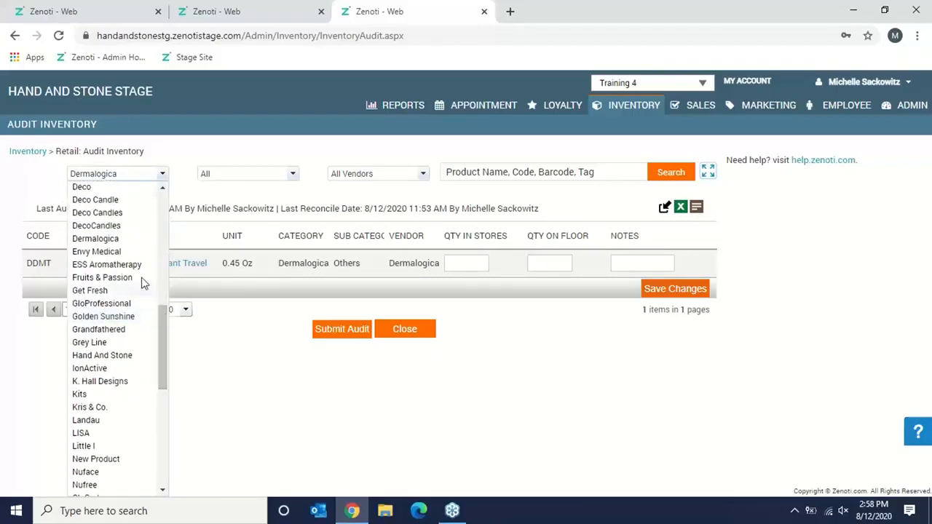
click(100, 239)
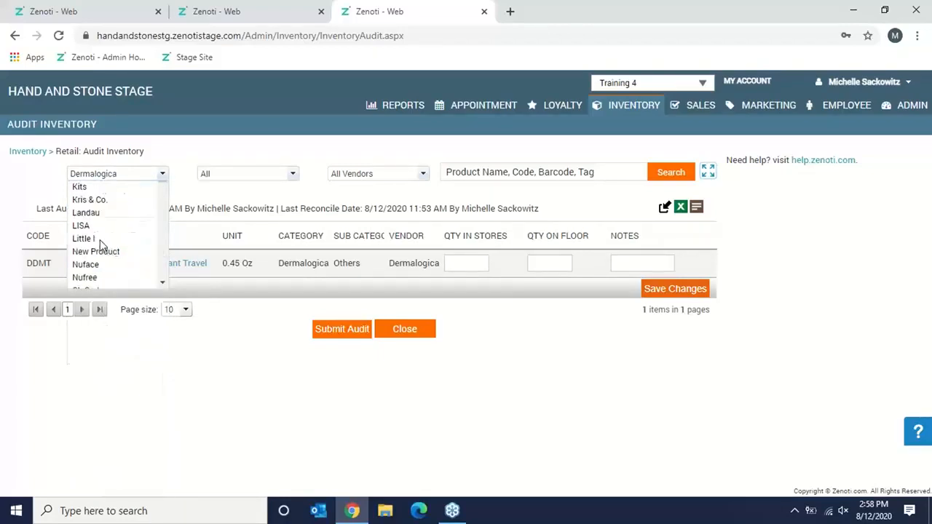
click(665, 173)
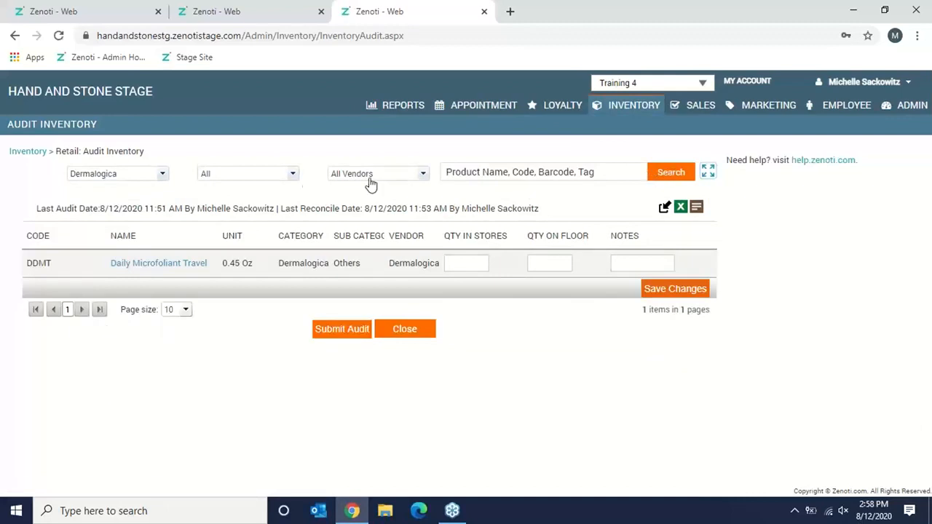
- Narrow the Dermalogica audit search to the Facial Retail subcategory and the AGE Smart vendor
click(291, 175)
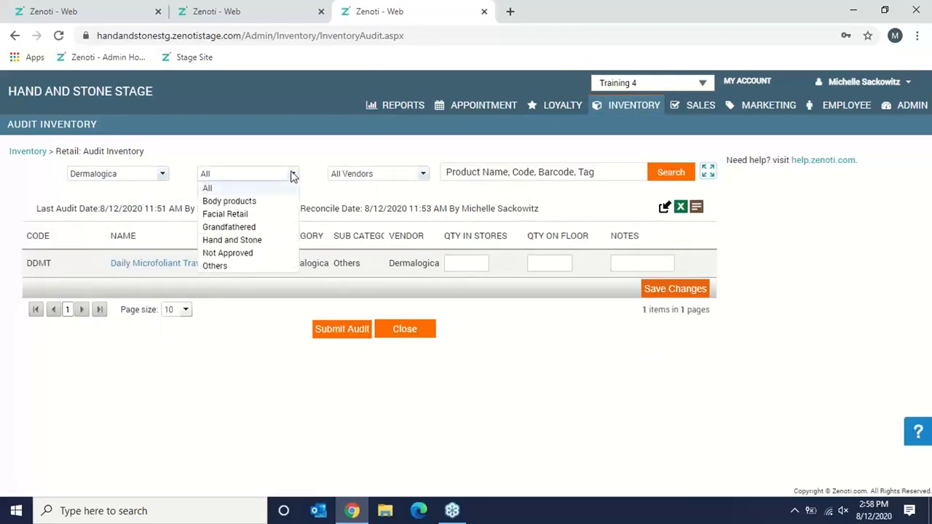
click(270, 213)
click(663, 178)
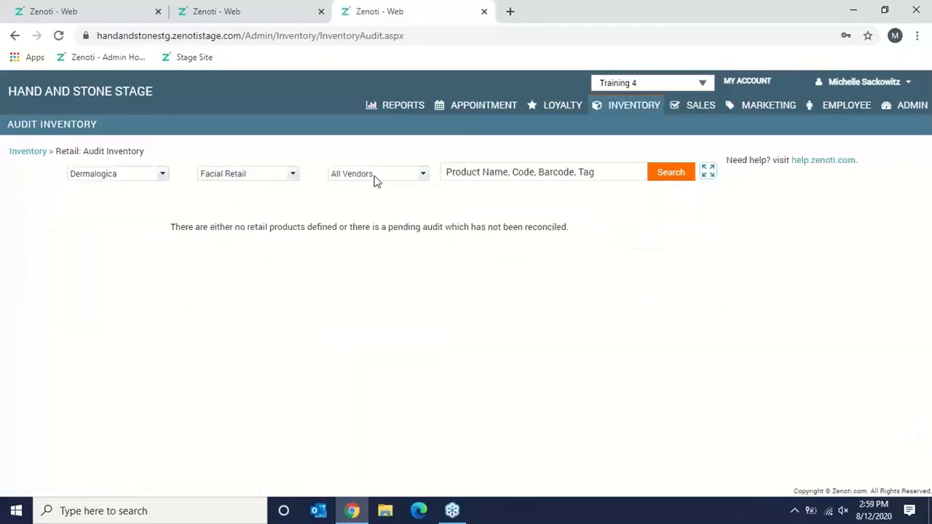
click(375, 178)
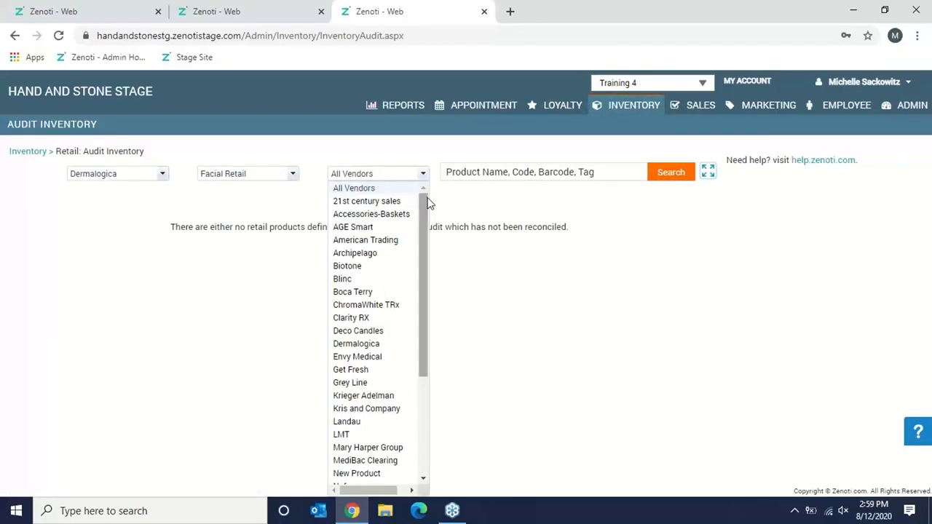
click(384, 228)
click(671, 175)
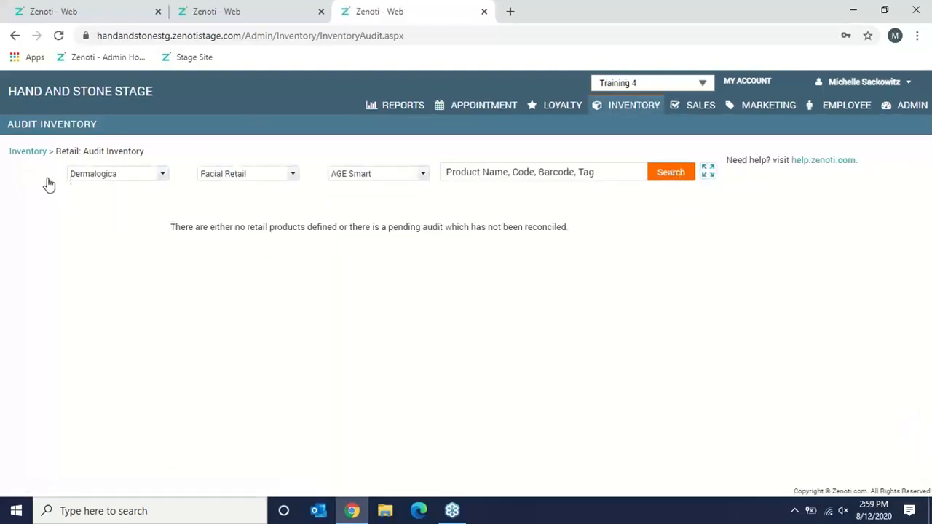
- Reopen the retail inventory audit with unfiltered products and look through the available product categories
click(27, 155)
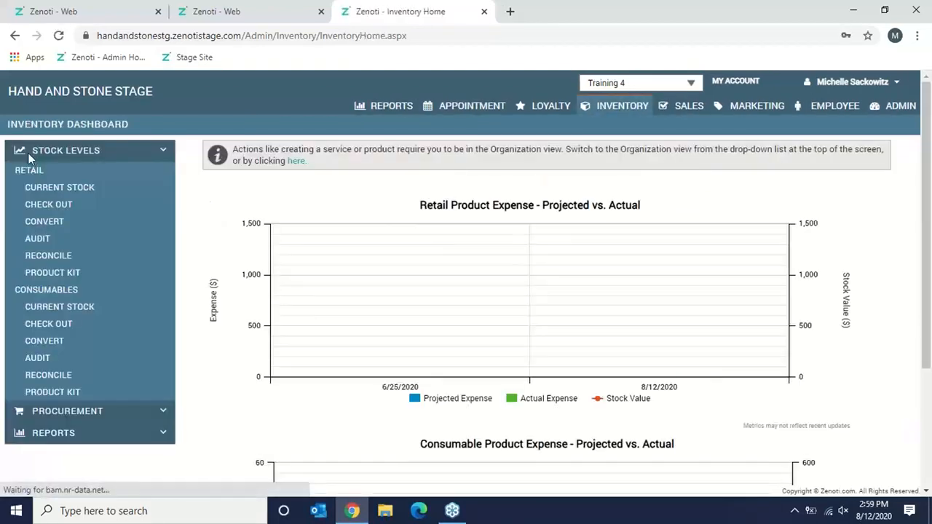
click(32, 244)
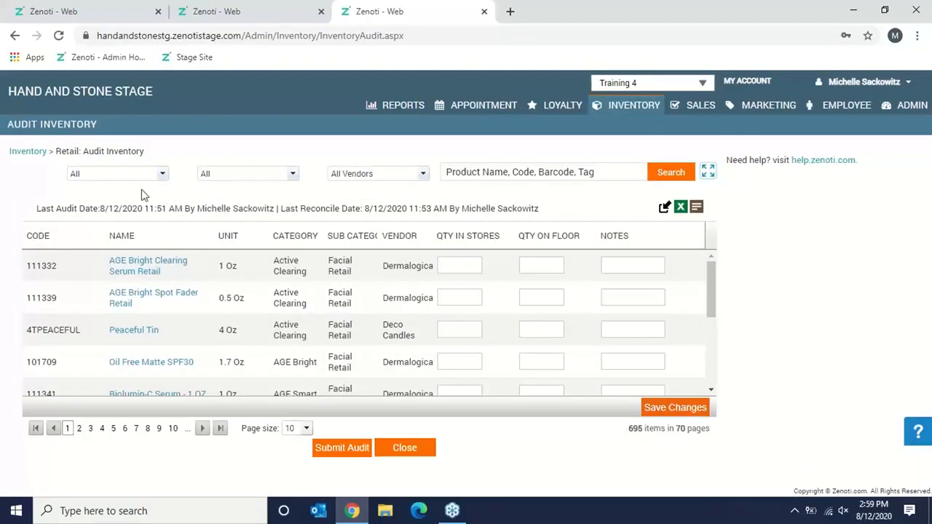
click(132, 174)
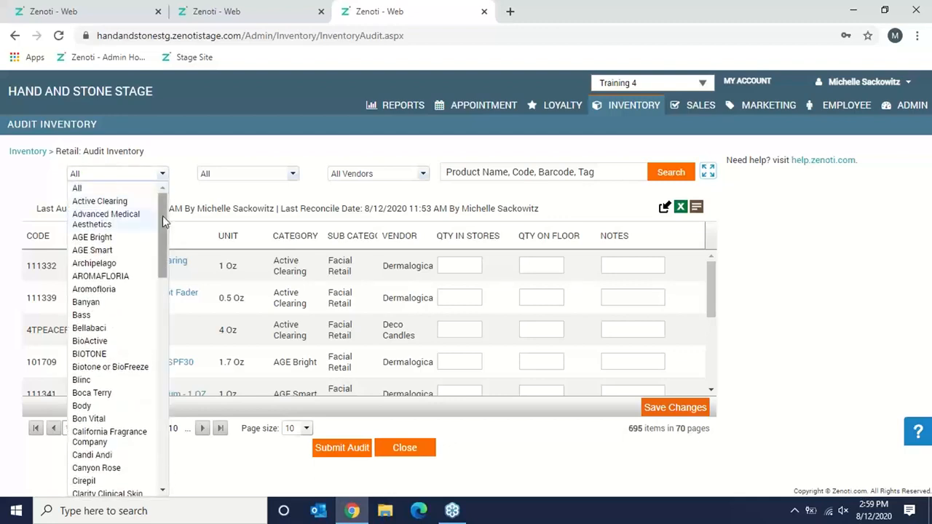
click(225, 128)
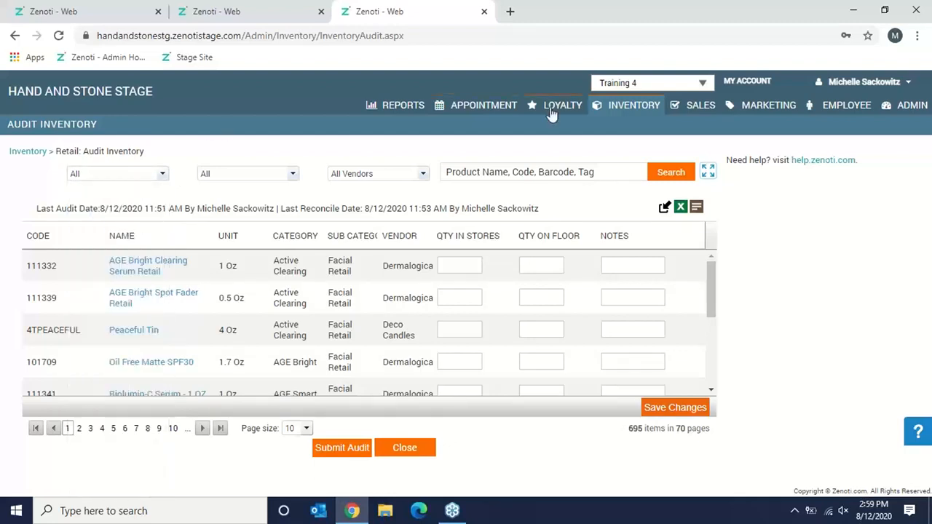
click(122, 177)
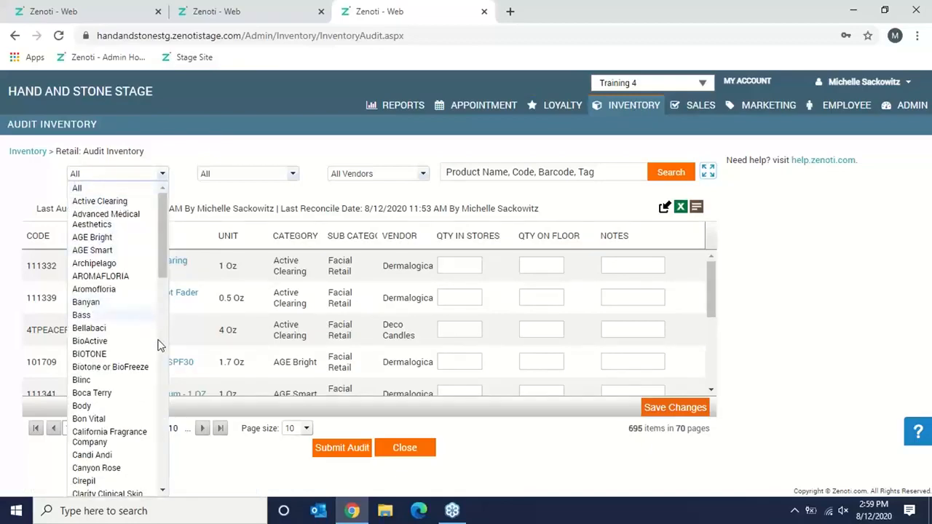
click(163, 491)
drag(163, 492, 163, 493)
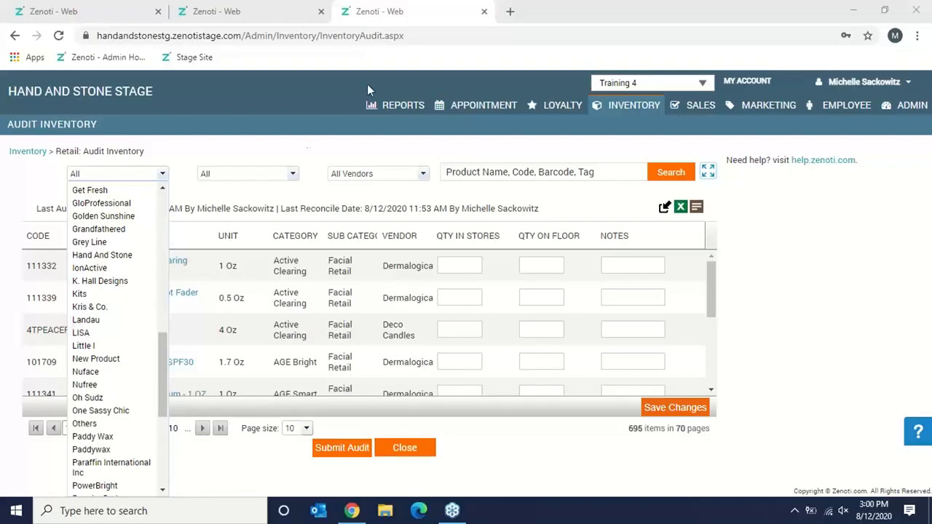
- Open the check-out of consumable products and choose Cleanse Daily 12 Oz.(Pro) as the product
click(643, 108)
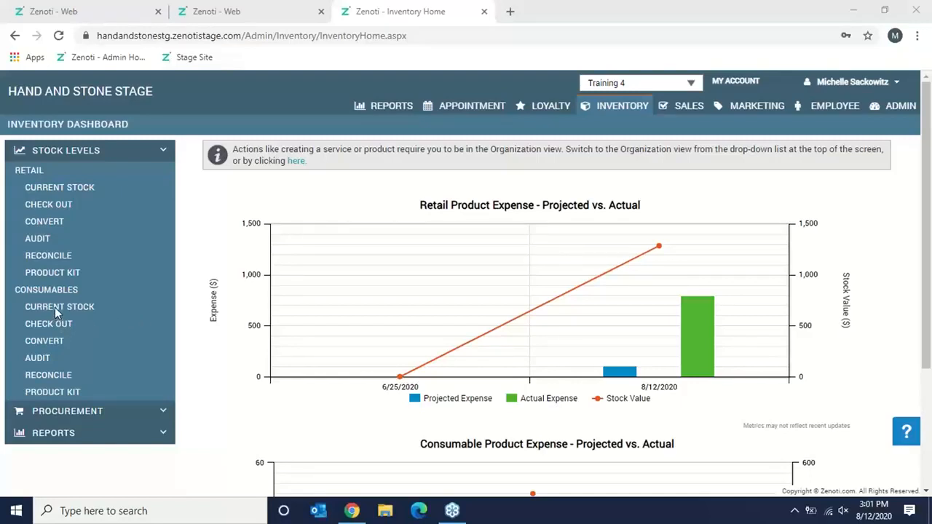
click(218, 458)
click(64, 329)
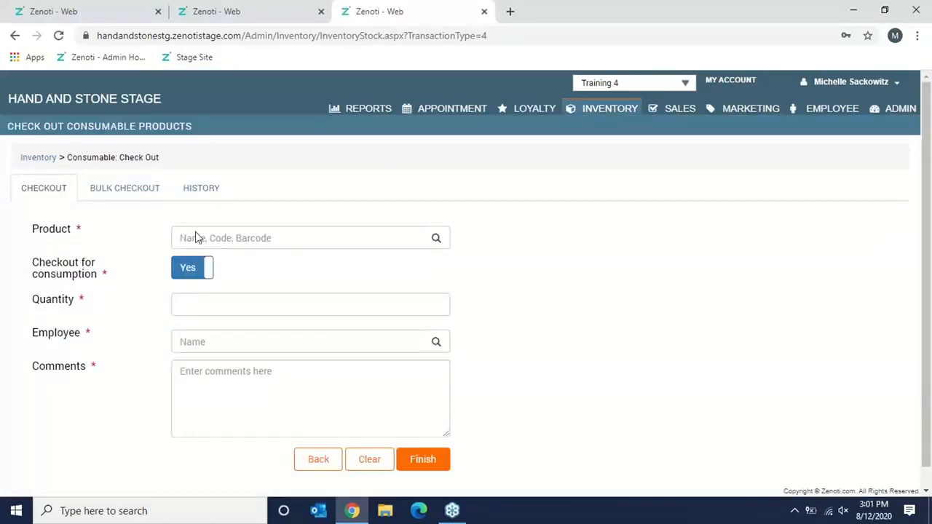
click(204, 238)
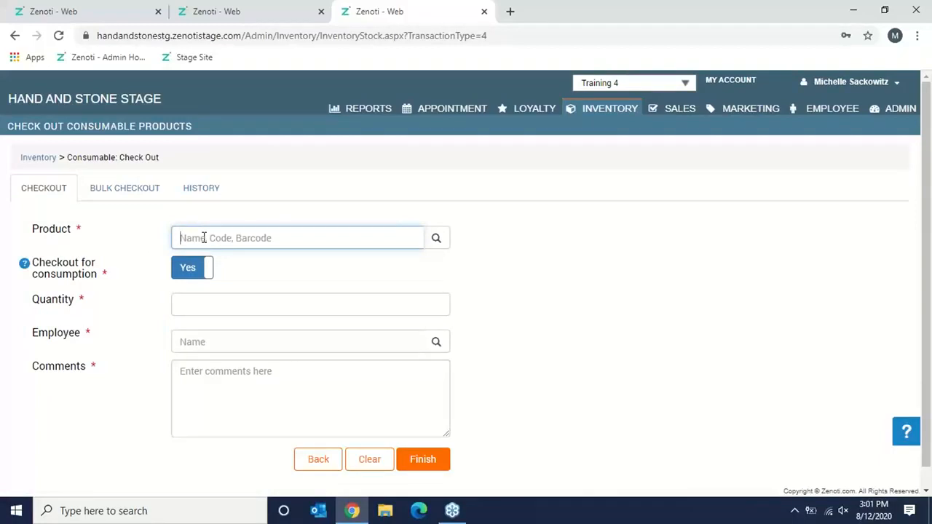
text(cleanse)
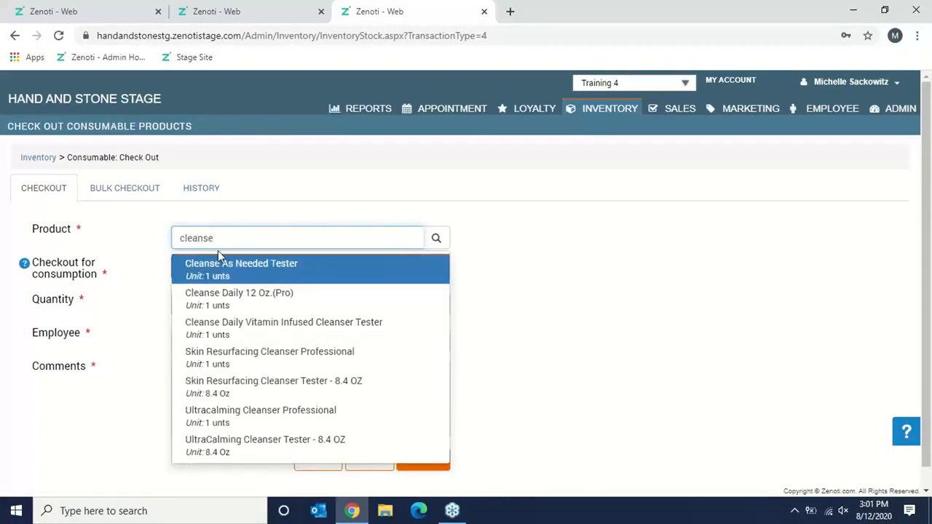
click(312, 307)
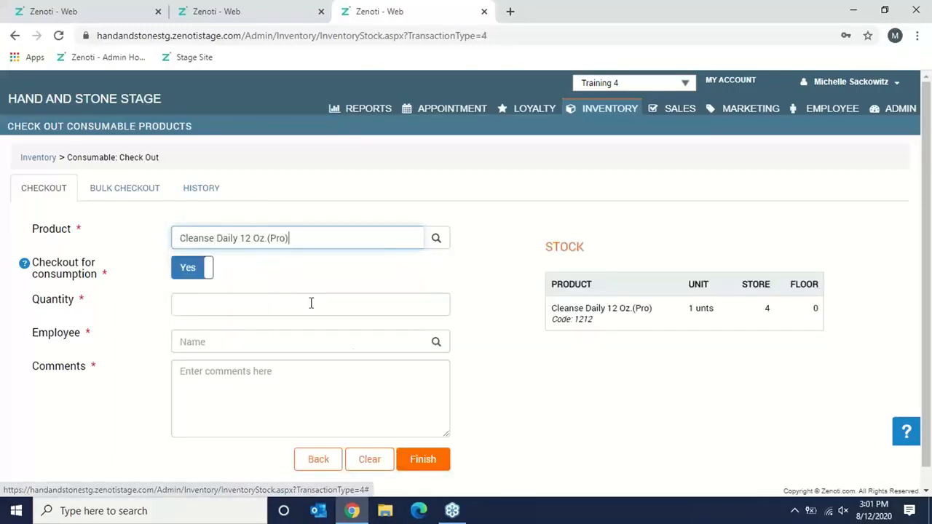
- Keep checkout for consumption at Yes and set the checkout quantity to 1
click(188, 281)
click(187, 280)
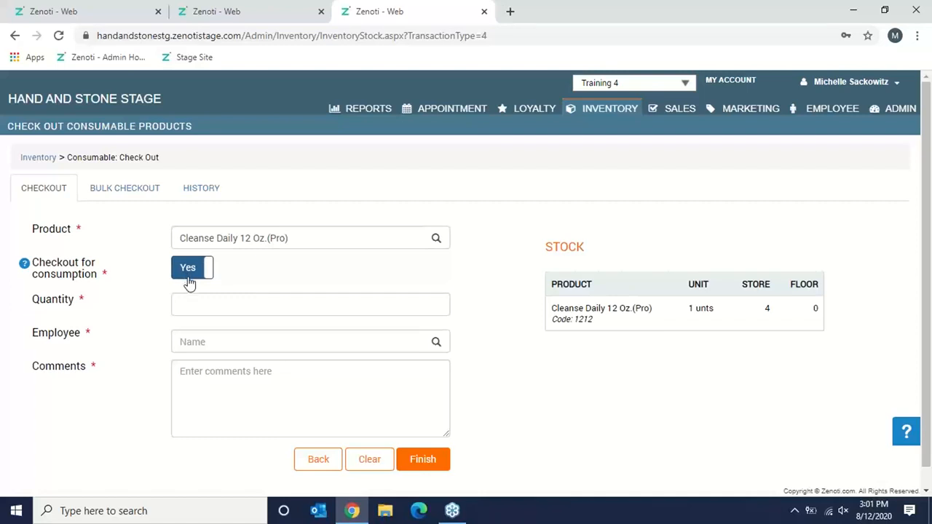
click(203, 299)
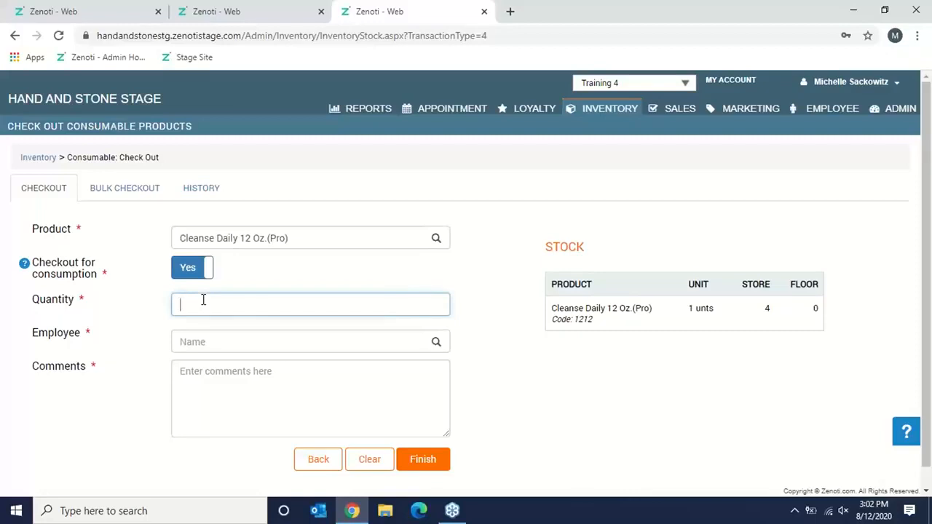
text(1)
- Complete the consumable checkout with the employee's name and the comment "room 3"
click(207, 344)
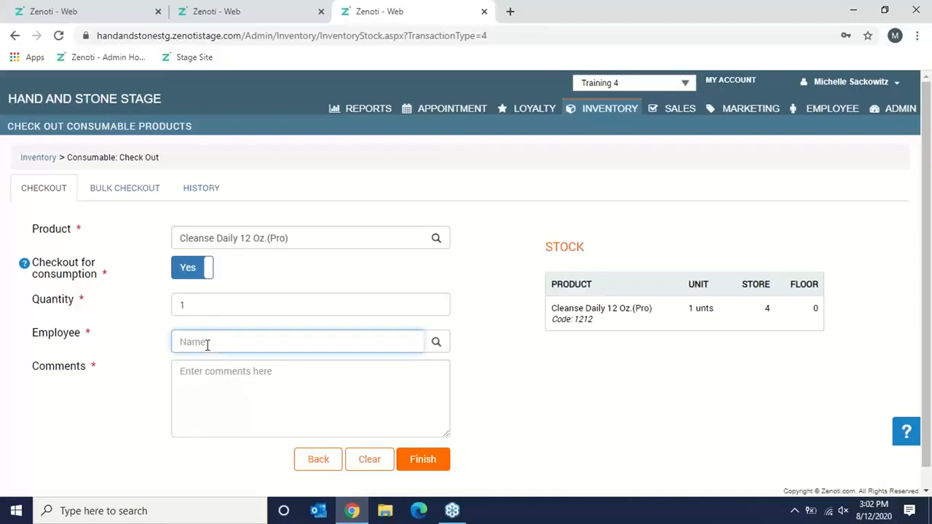
text(l)
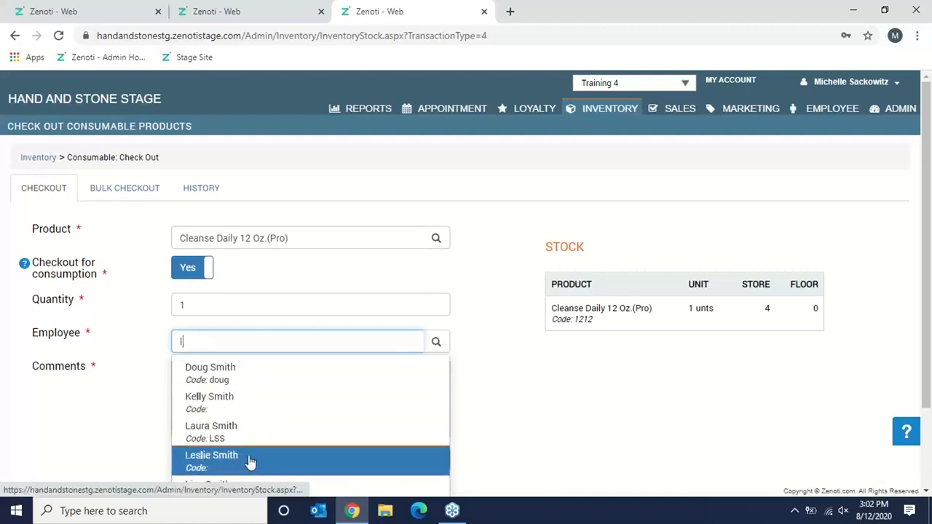
click(256, 487)
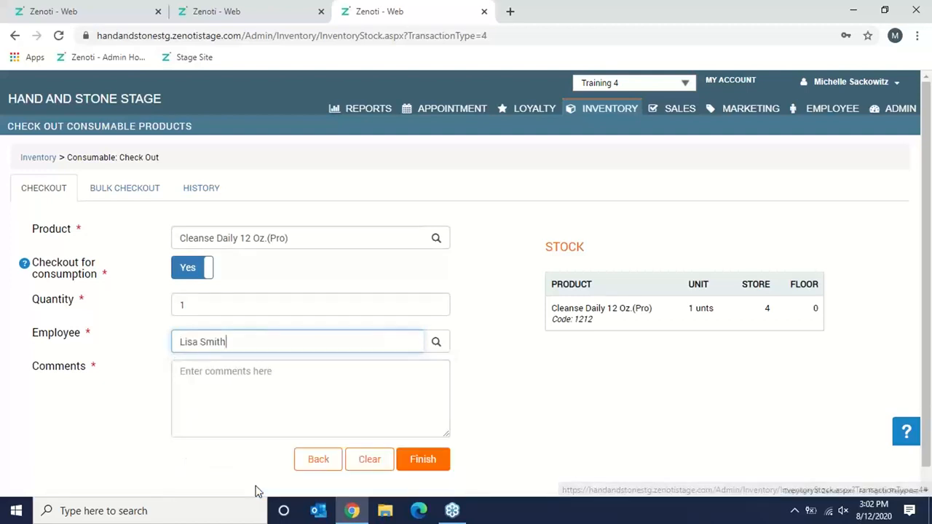
click(216, 370)
text(roo)
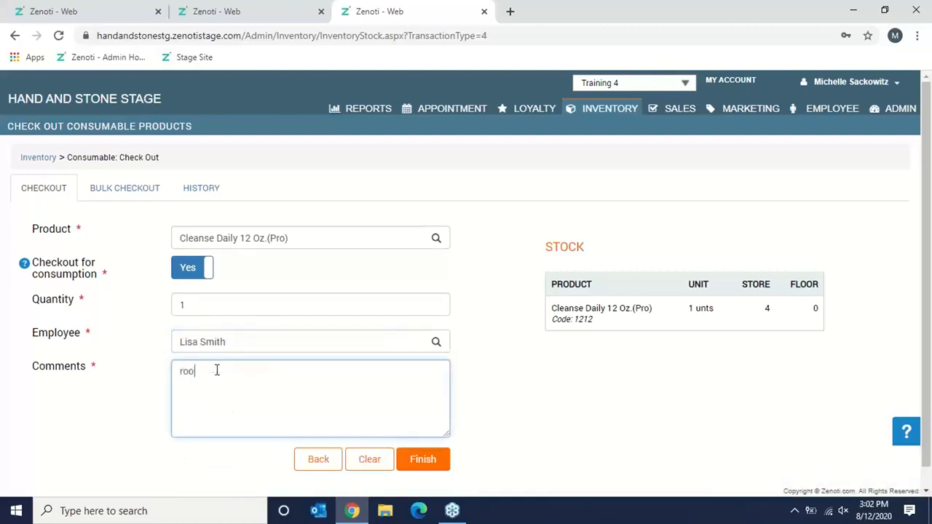
text(m 3)
click(429, 465)
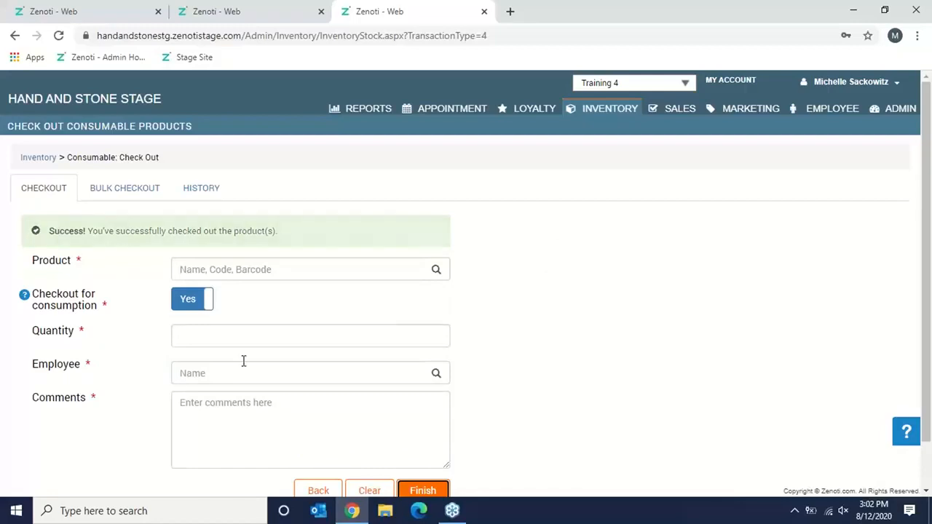
- Show the consumable check-out history for the report Checkout for consumption and the period This Month
click(201, 195)
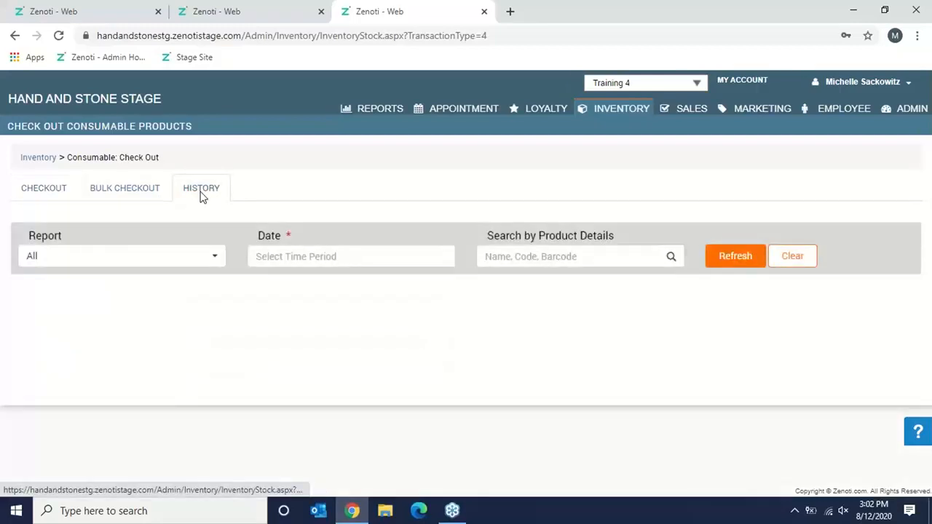
click(204, 260)
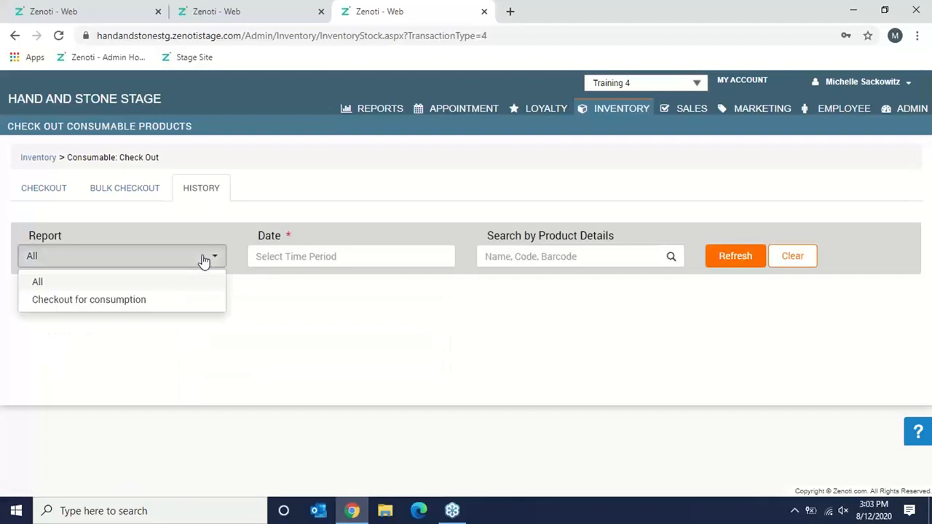
click(175, 305)
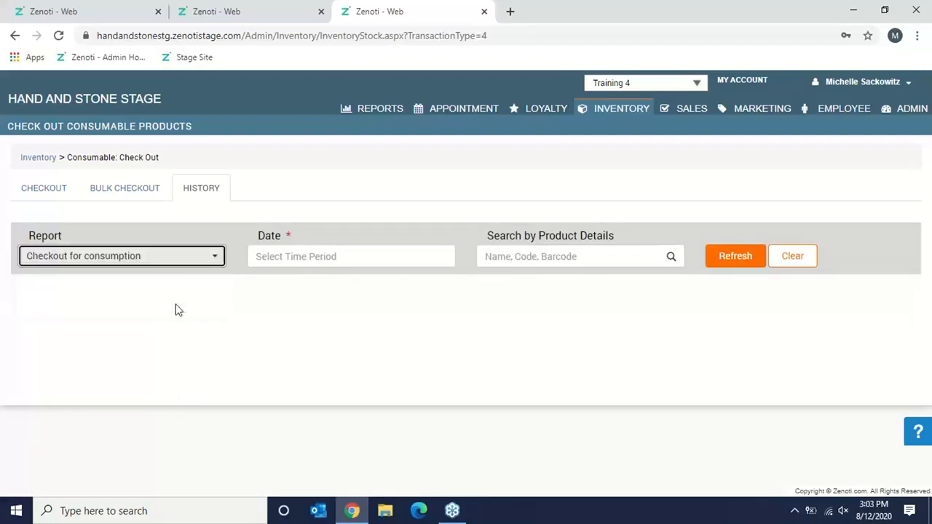
click(284, 260)
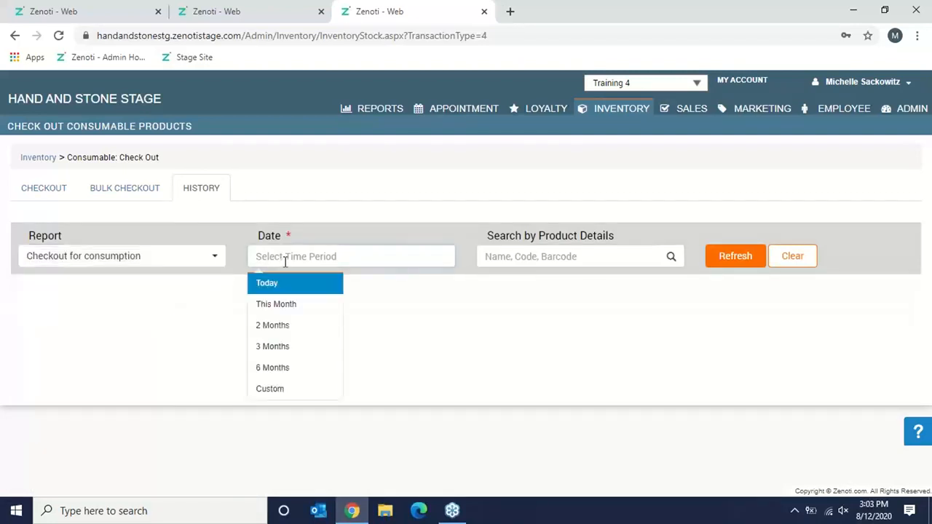
click(283, 305)
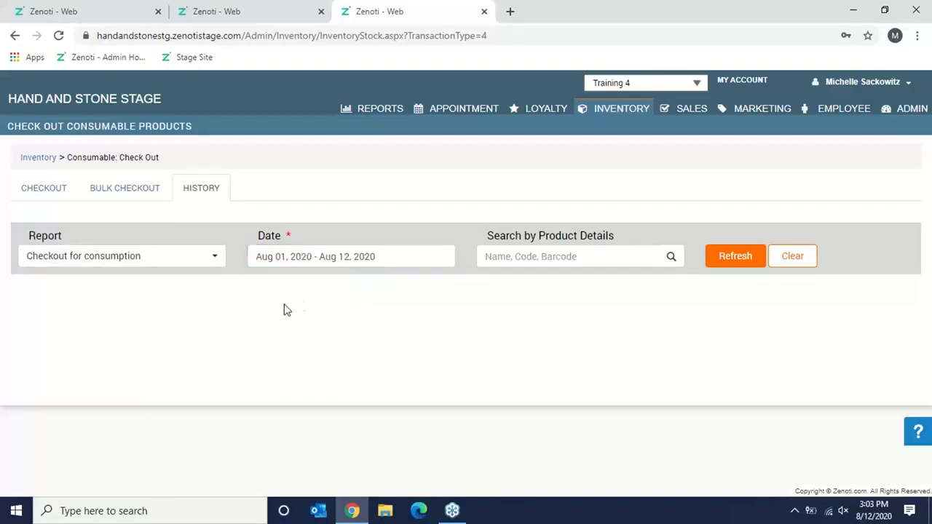
click(725, 266)
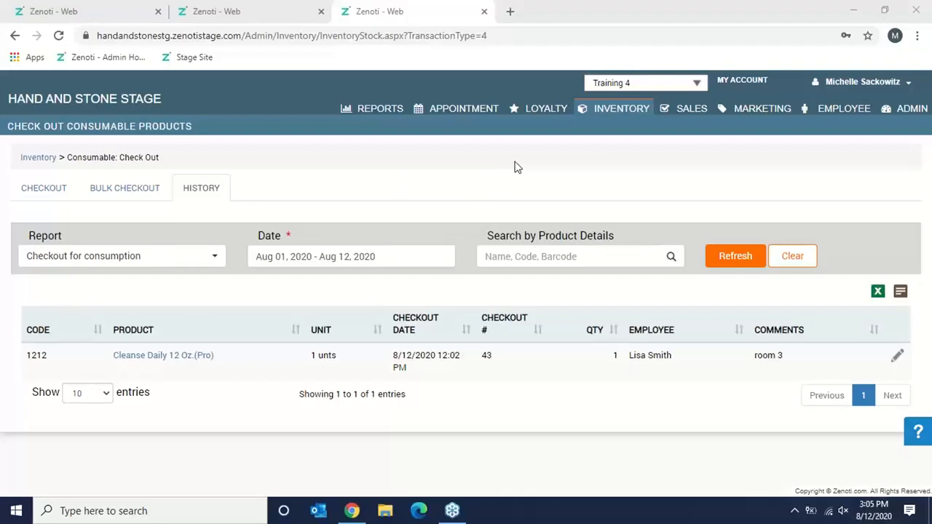
- Open the Cleanse Daily 12 Oz.(Pro) checkout record from the history for editing and clear its form without updating it
click(897, 356)
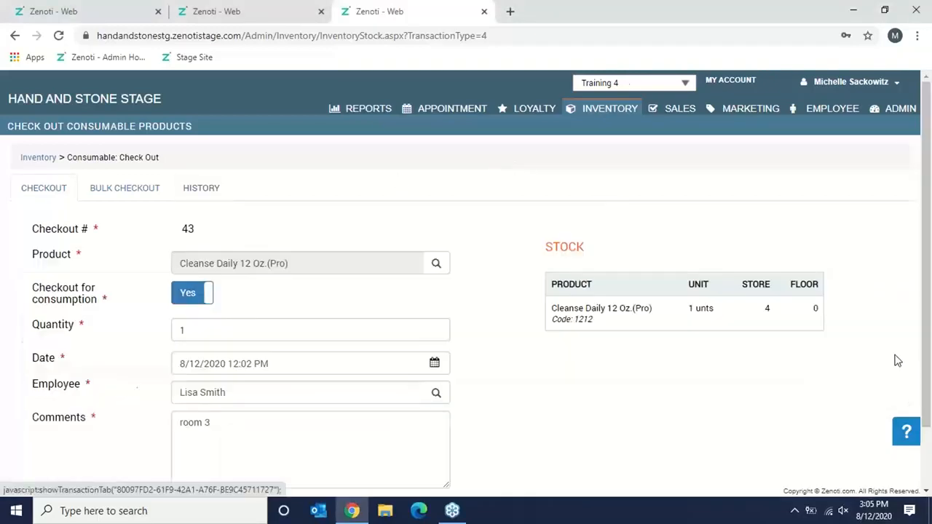
drag(927, 314, 927, 342)
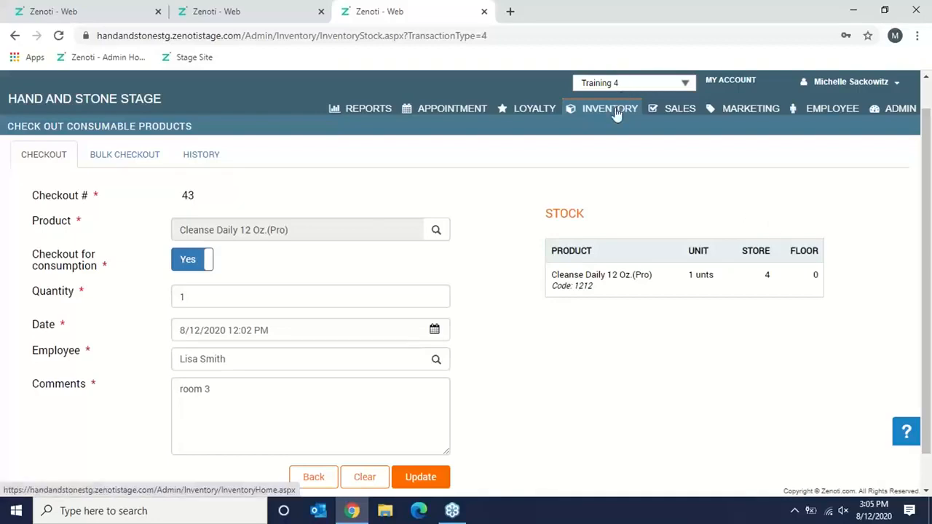
click(370, 481)
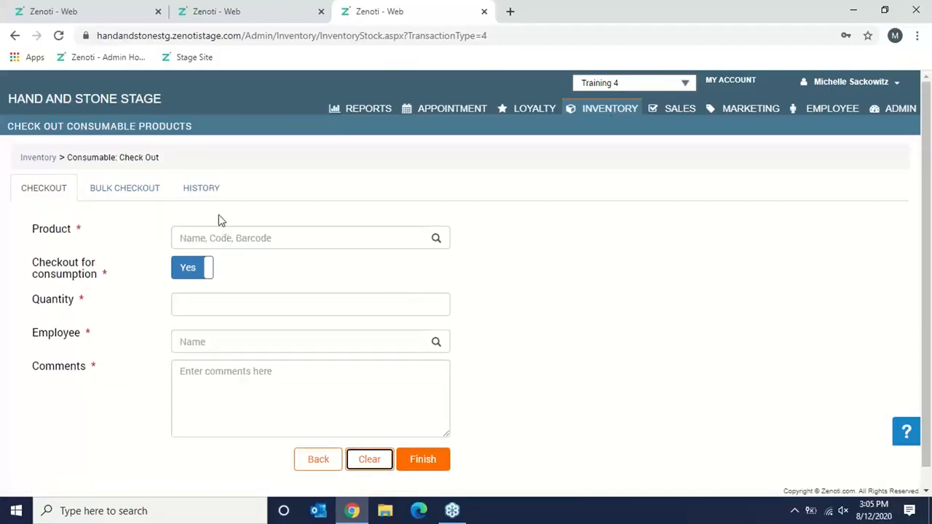
- Try to finish the blank checkout form, then reopen the Cleanse Daily 12 Oz.(Pro) record from the history and clear it without updating
click(439, 466)
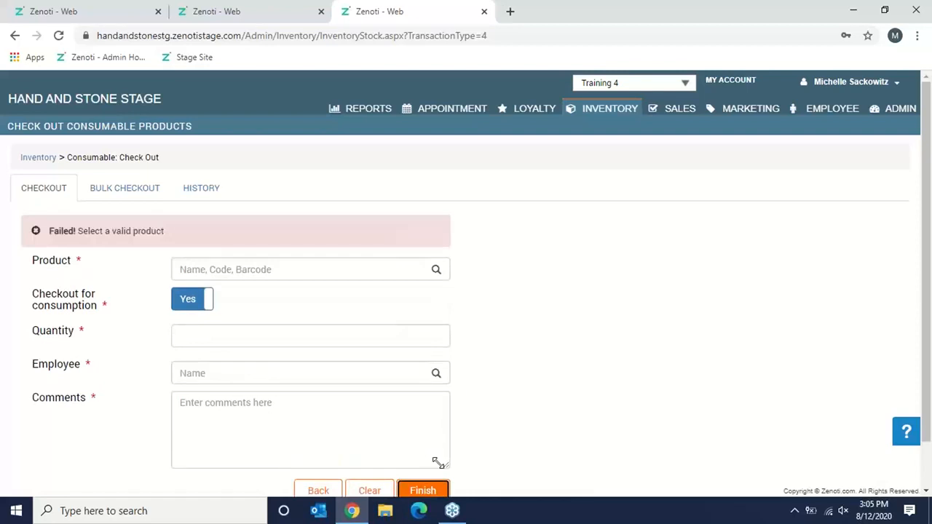
click(196, 190)
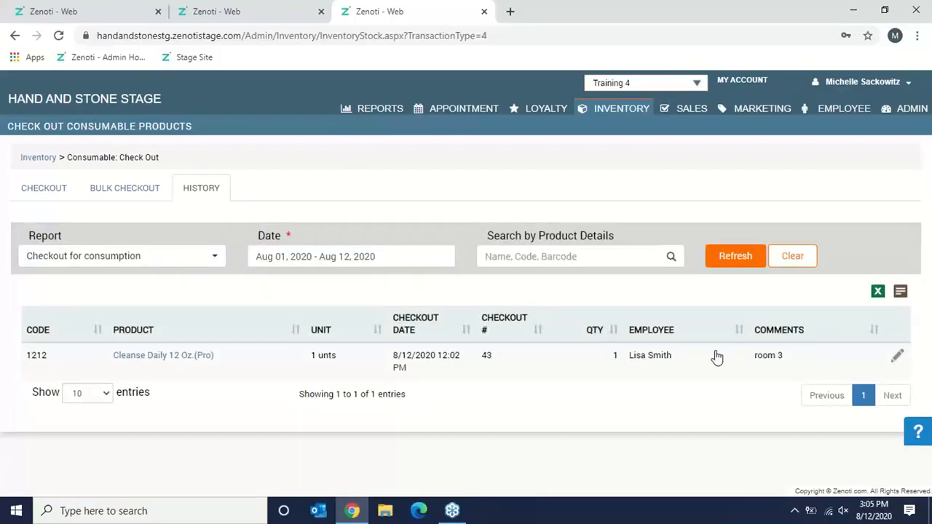
right_click(896, 356)
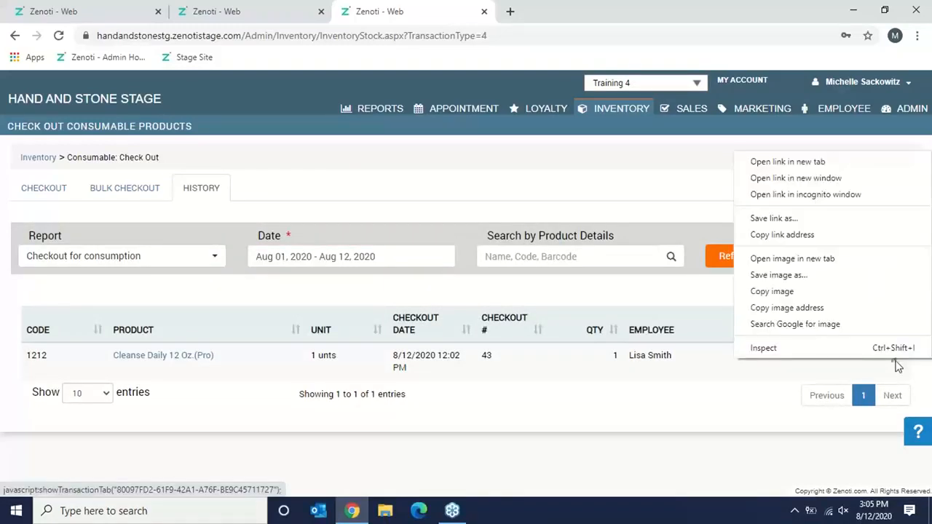
right_click(896, 361)
click(896, 364)
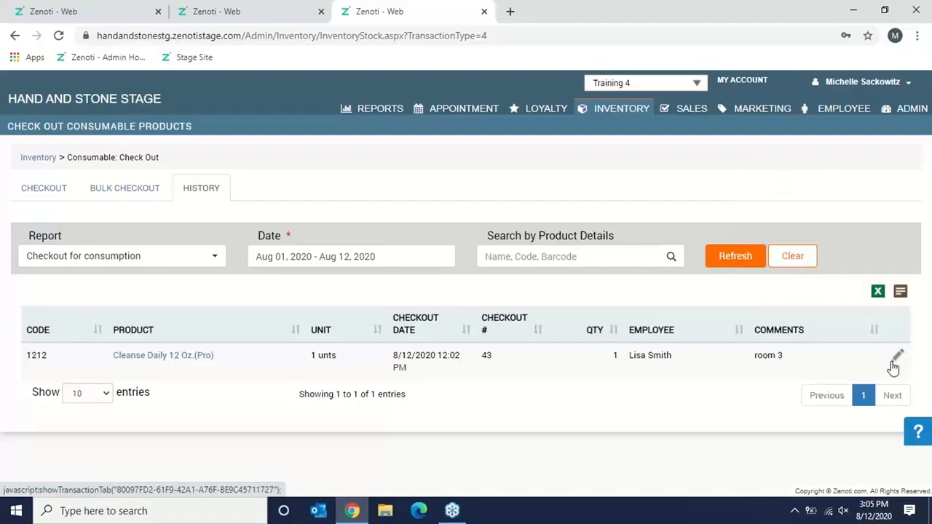
click(896, 358)
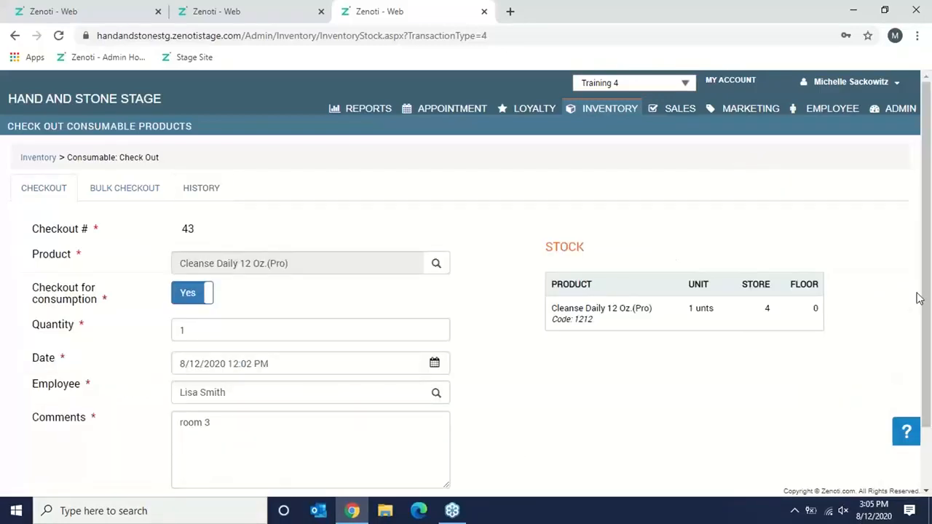
scroll(927, 411, down, 1)
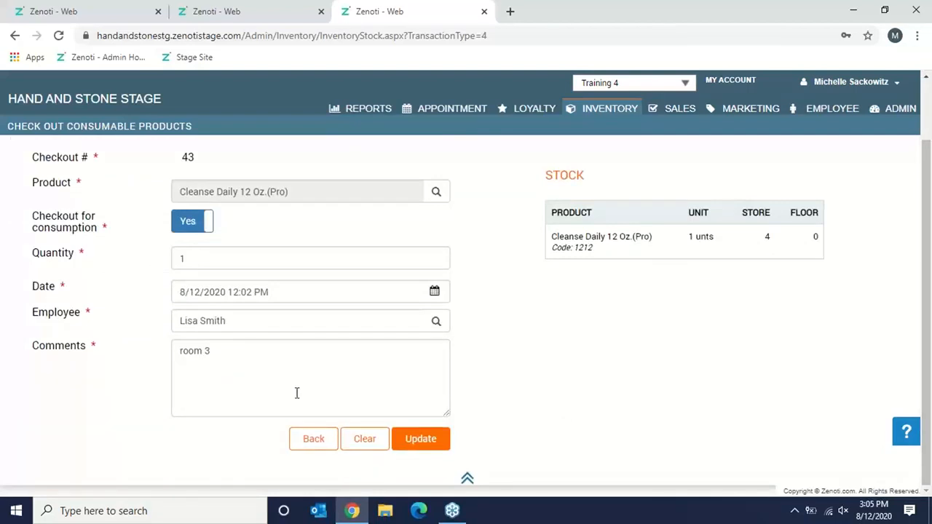
right_click(358, 436)
click(357, 439)
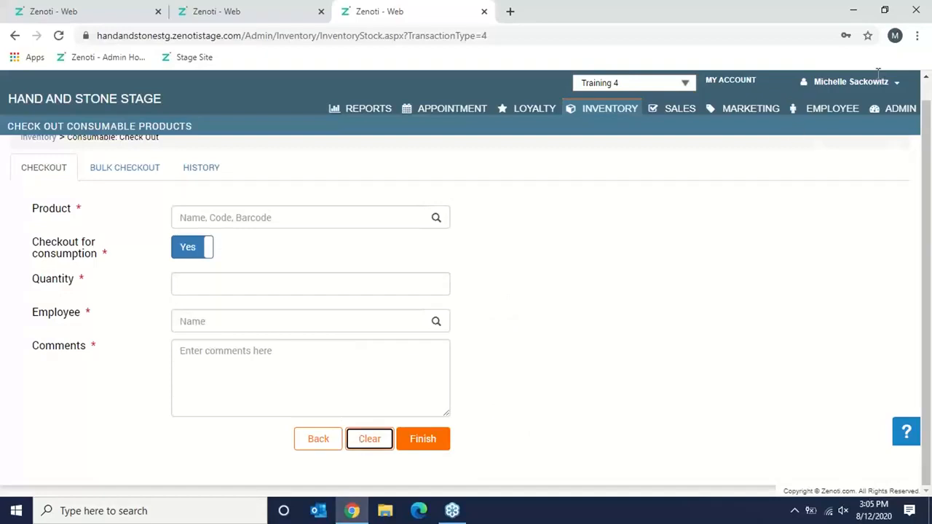
- Open the inventory Audit History report and choose List of Audits as the report
click(615, 115)
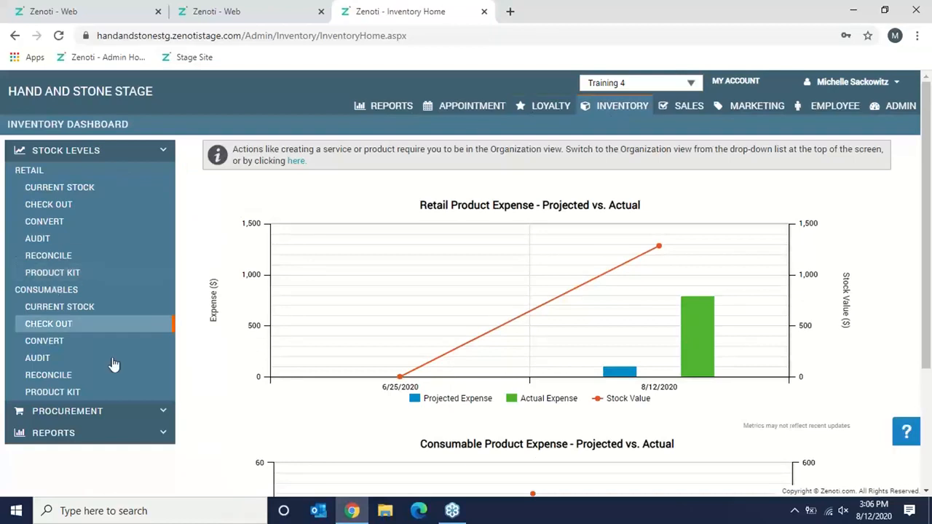
click(159, 437)
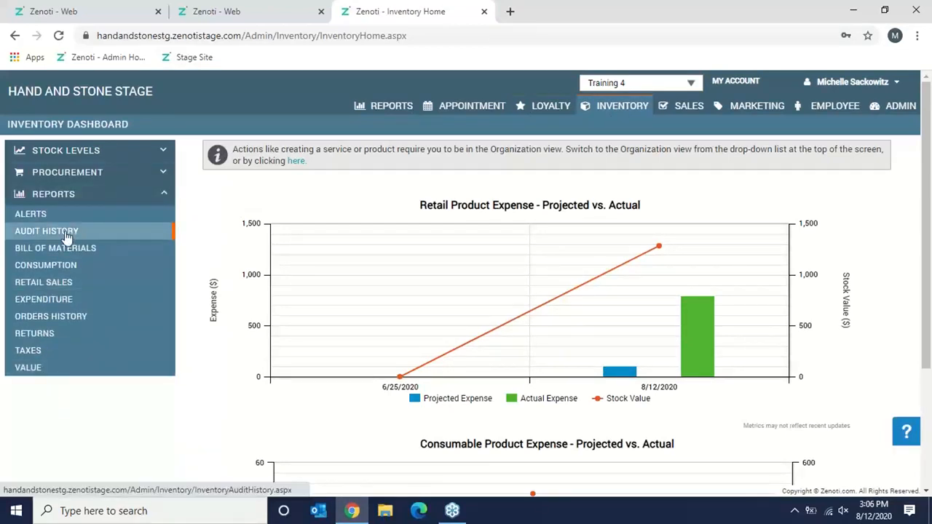
click(67, 232)
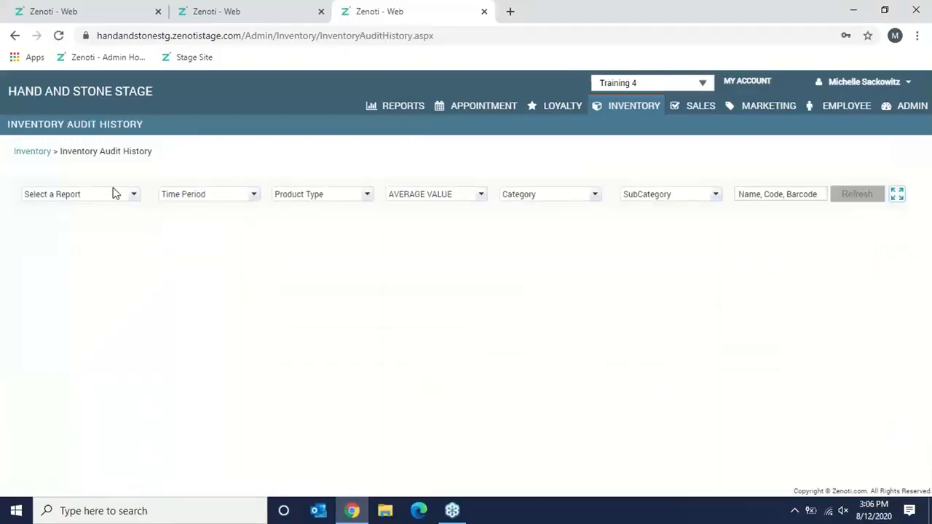
click(114, 199)
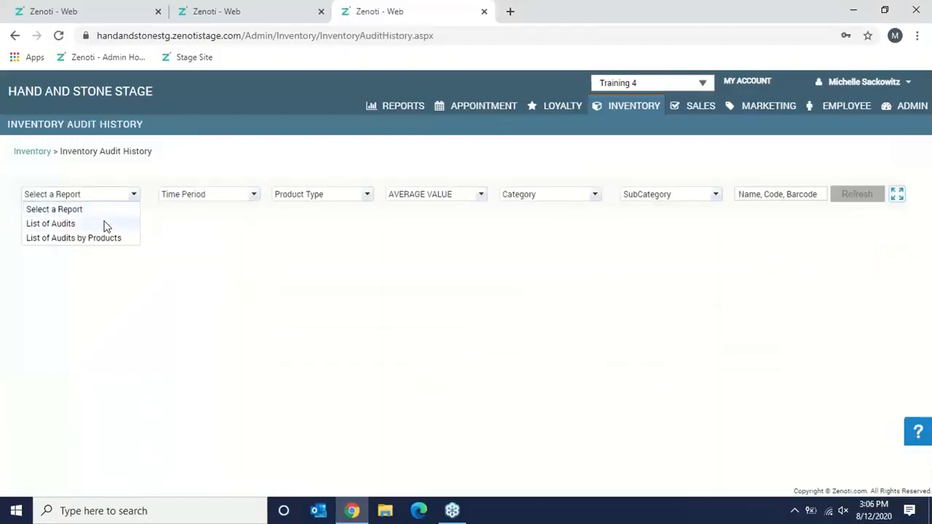
click(106, 225)
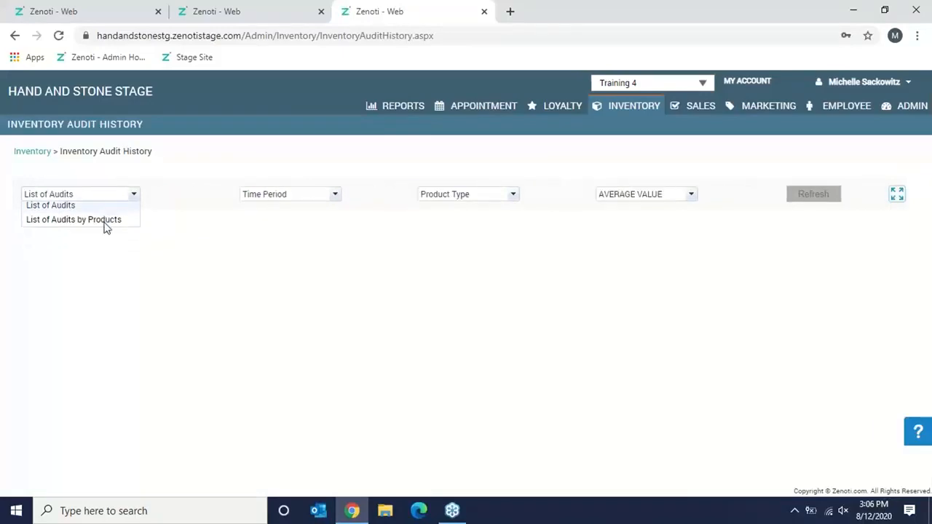
- Run the audit list for the 1 Month period and Retail product type, and examine all its quantity and value columns
click(270, 200)
click(272, 223)
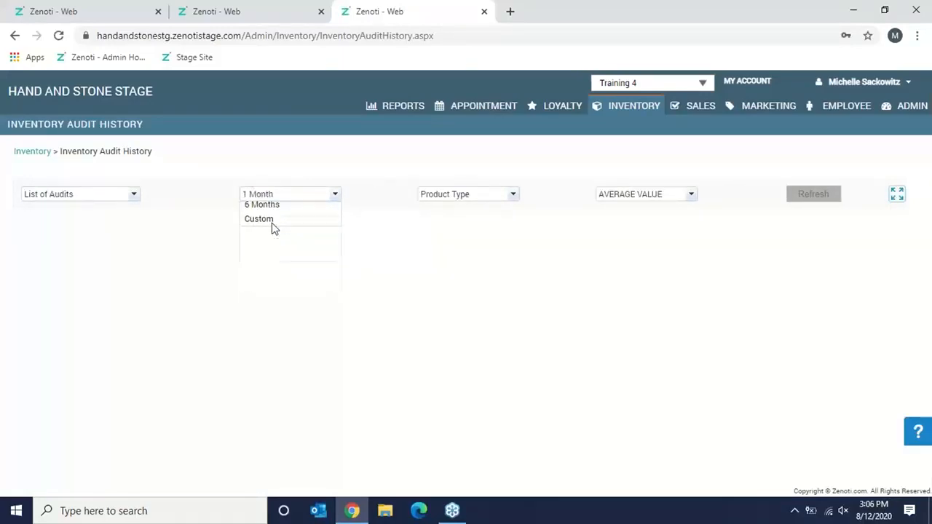
click(502, 200)
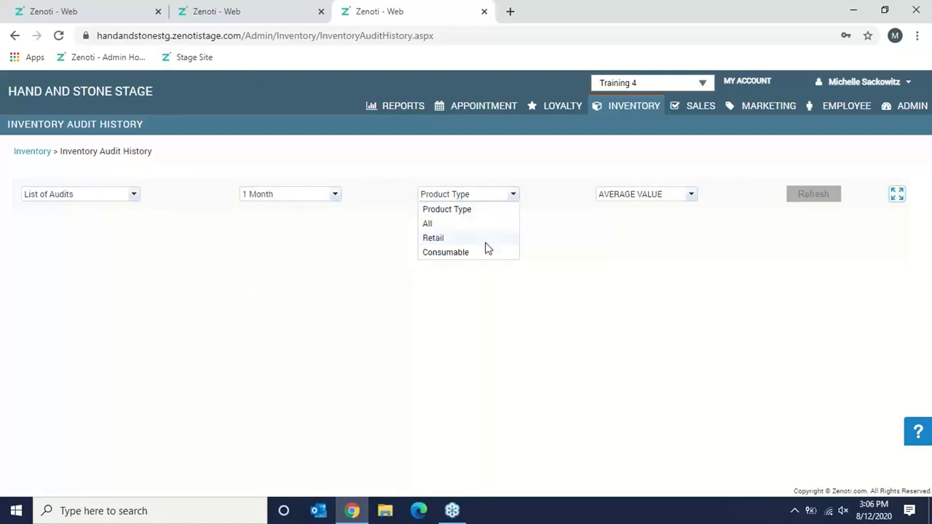
click(485, 241)
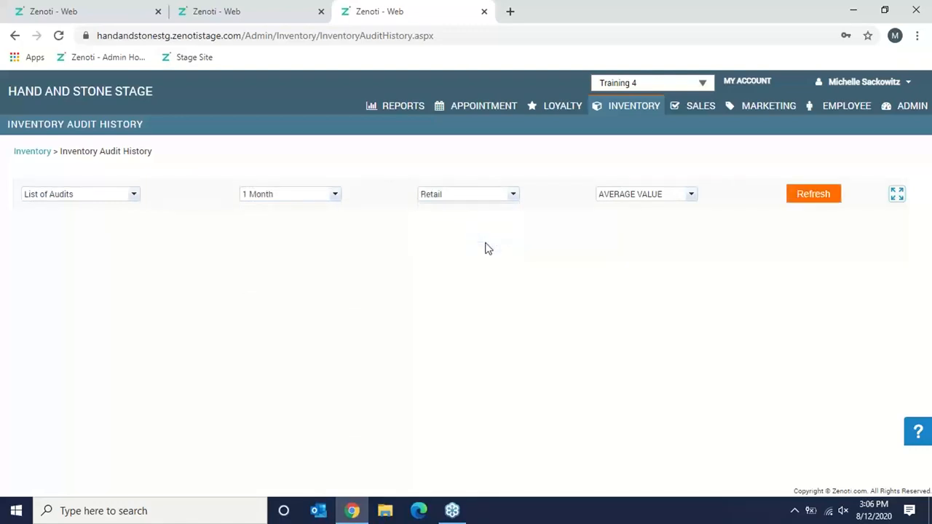
click(798, 198)
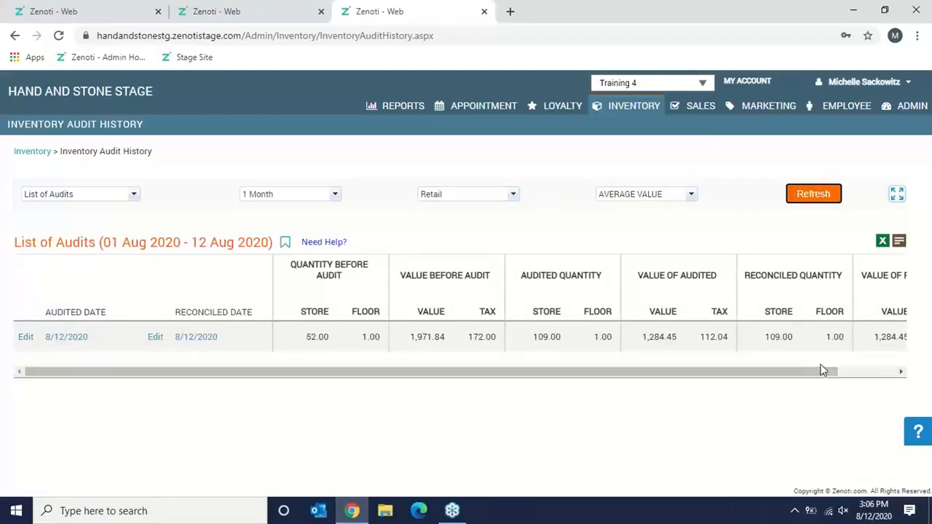
click(900, 371)
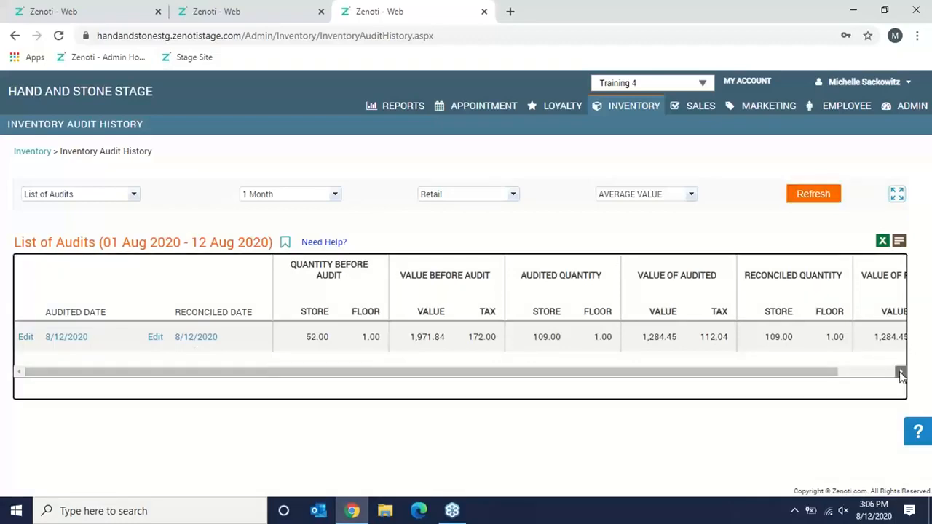
click(900, 372)
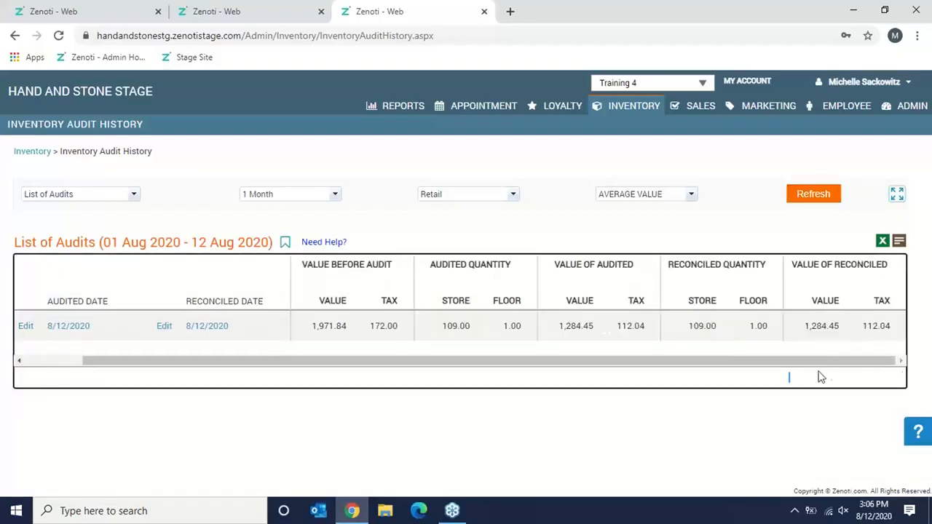
drag(805, 361, 559, 426)
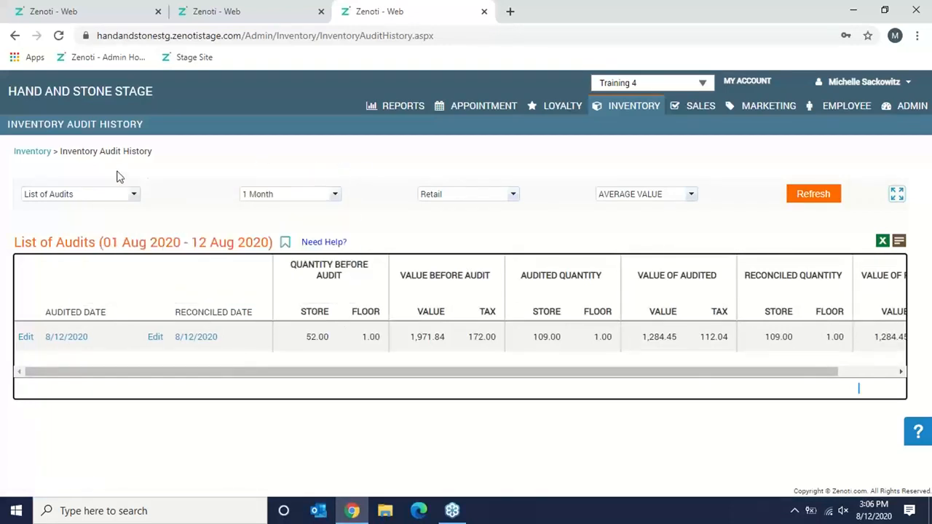
- Open the inventory Alerts report and choose Retail Products as the report
click(39, 157)
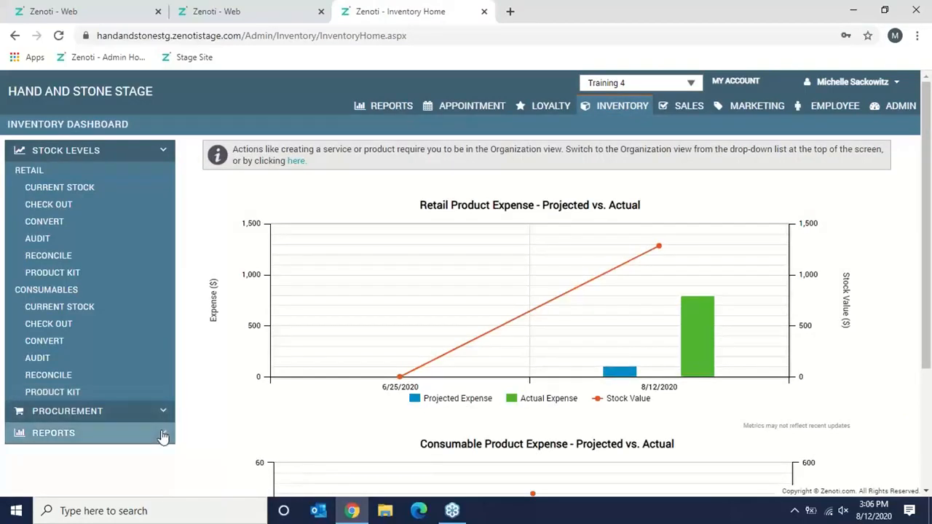
click(163, 435)
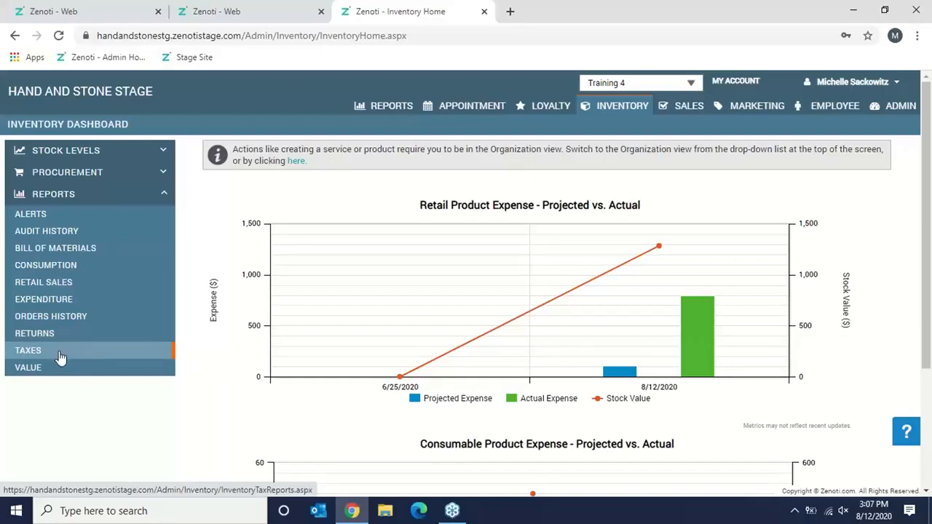
click(29, 221)
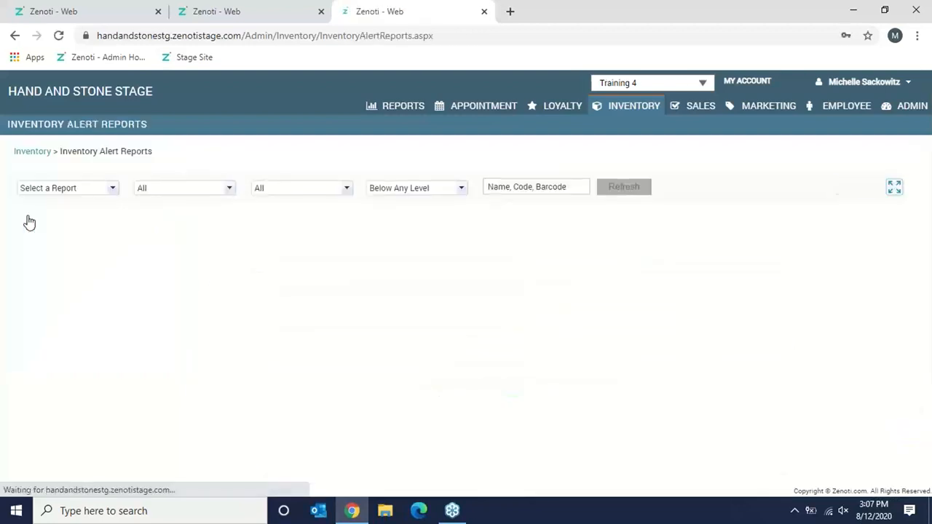
click(81, 195)
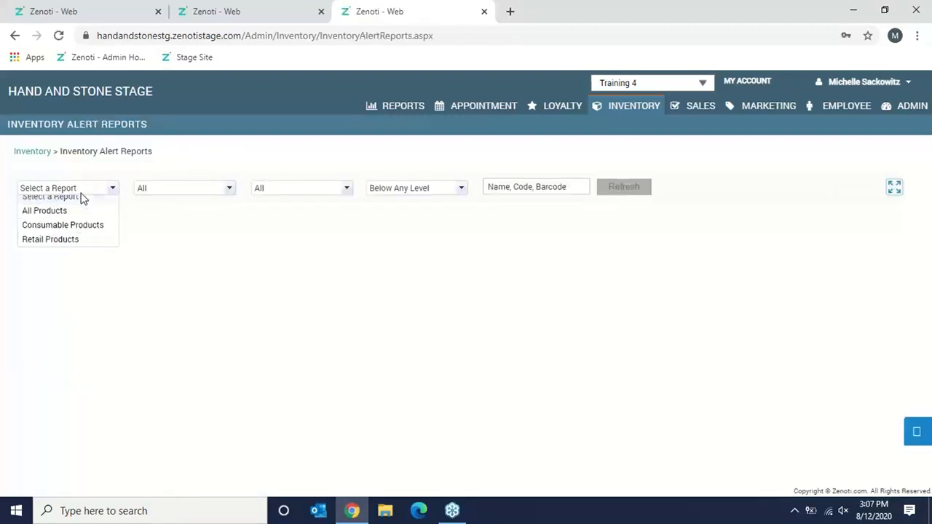
click(80, 247)
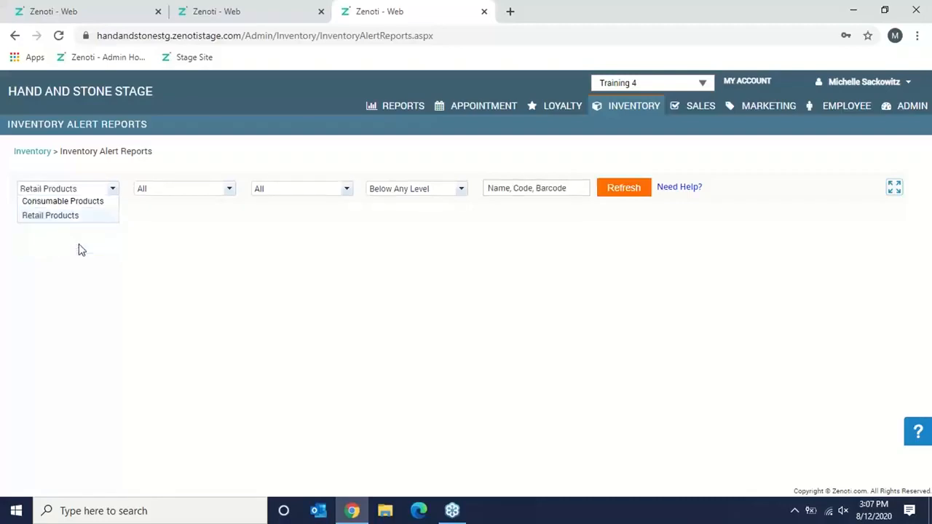
- Filter the alert report by the Clarity Rx category
click(201, 190)
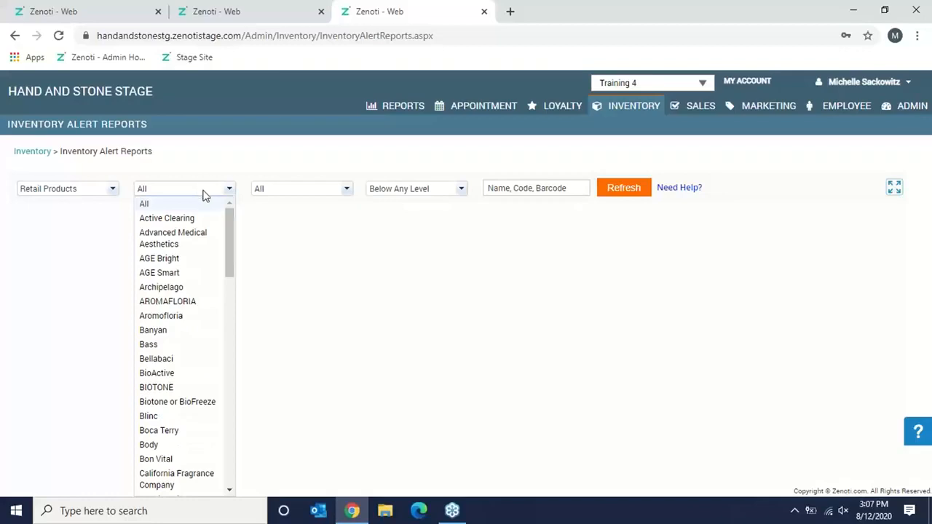
key(c)
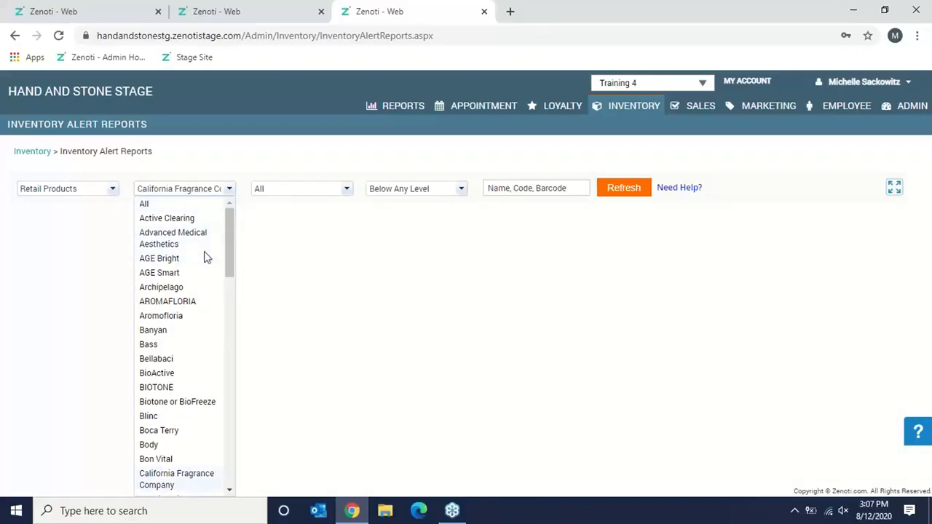
click(229, 493)
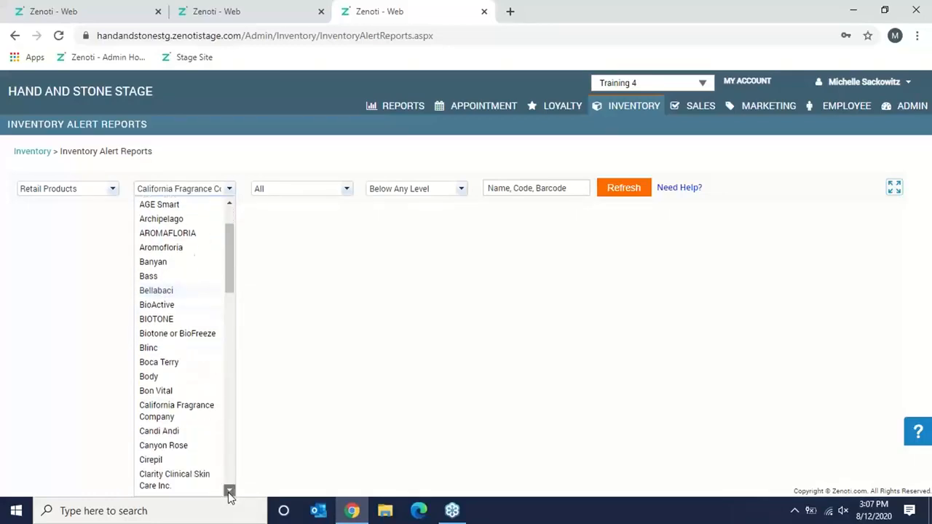
click(229, 492)
click(229, 493)
click(228, 493)
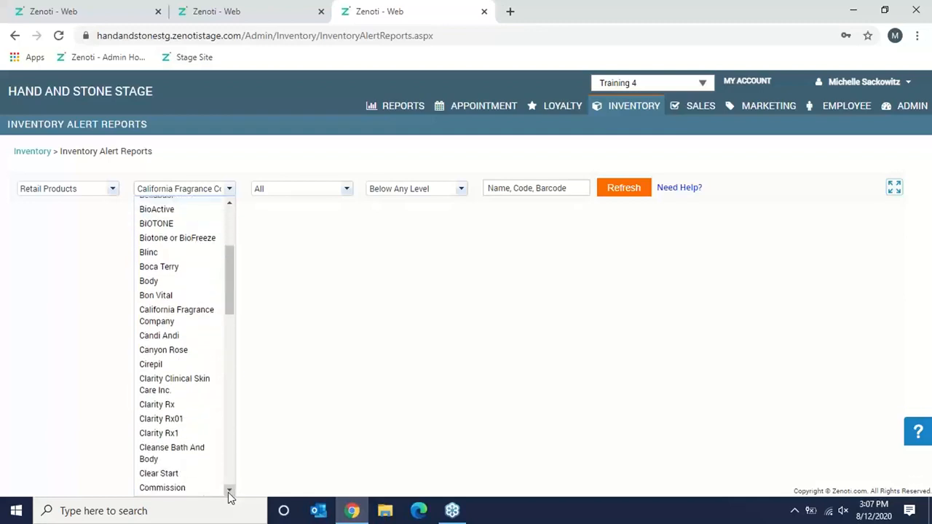
click(166, 407)
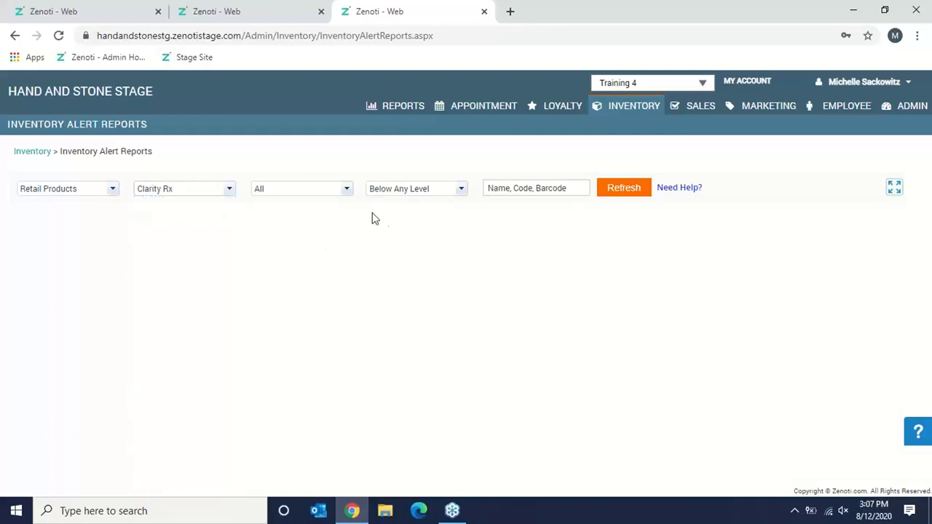
- Keep the subcategory at All, set the level filter to Below Alert Levels, and run the alert report
click(334, 192)
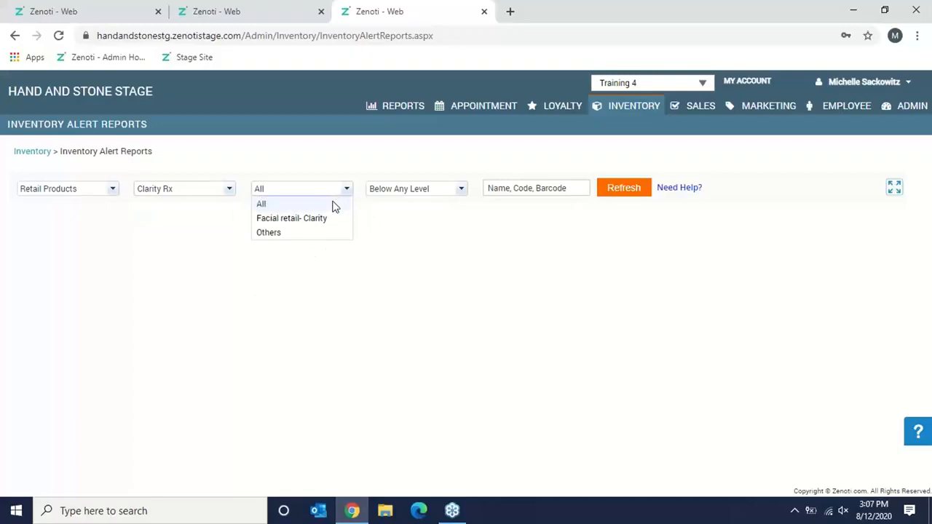
click(332, 208)
click(427, 192)
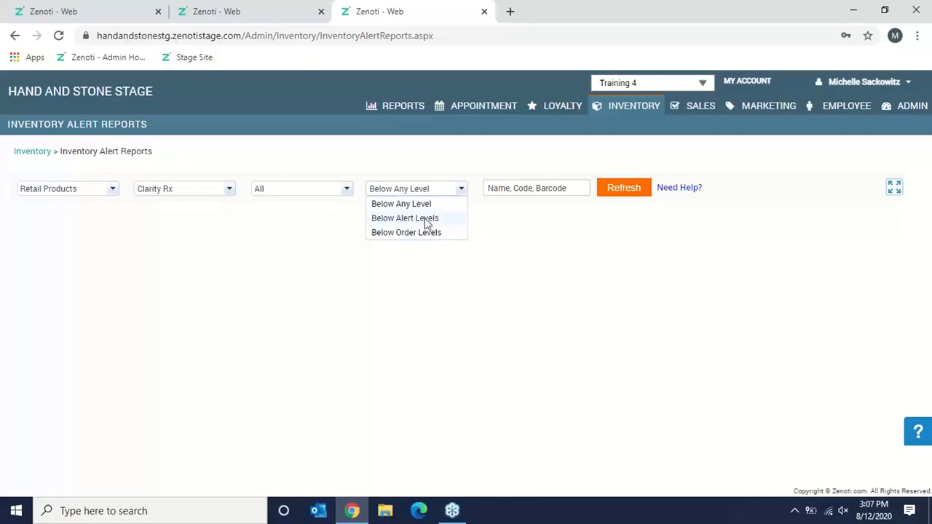
click(419, 218)
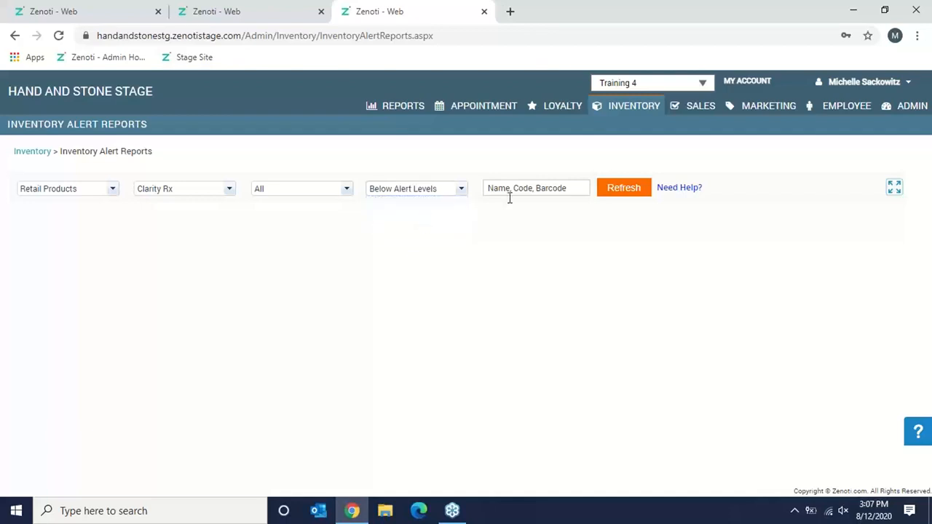
click(628, 194)
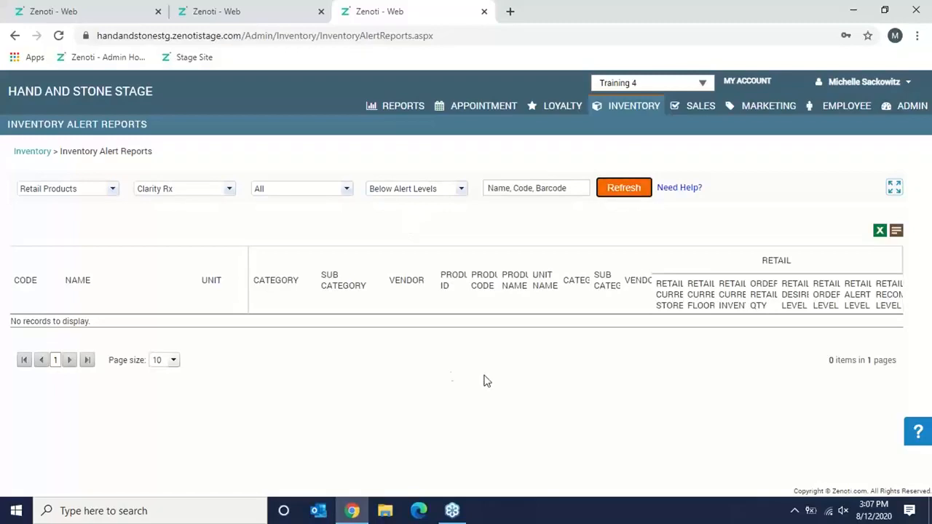
- Rerun the below-alert-levels report for All Products with the category set to All, and examine the retail stock and level columns
click(92, 198)
click(73, 218)
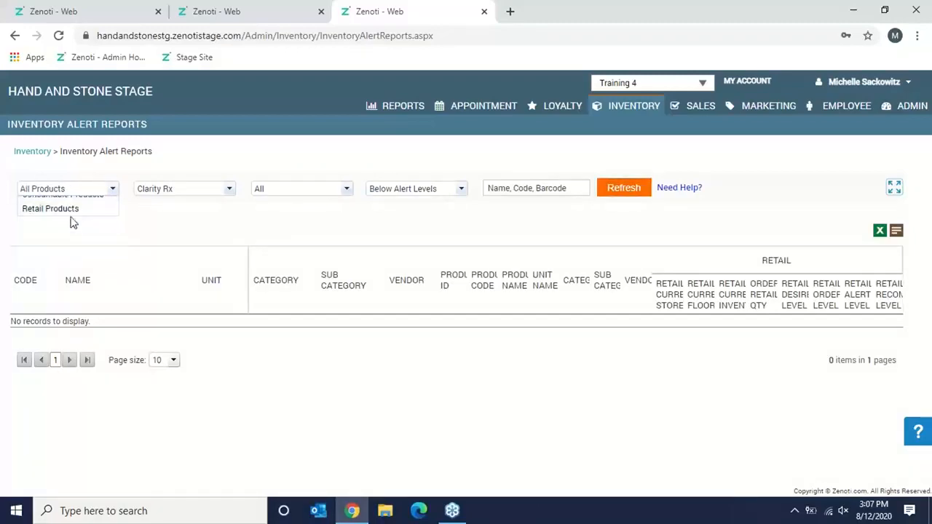
click(197, 192)
drag(230, 321, 240, 208)
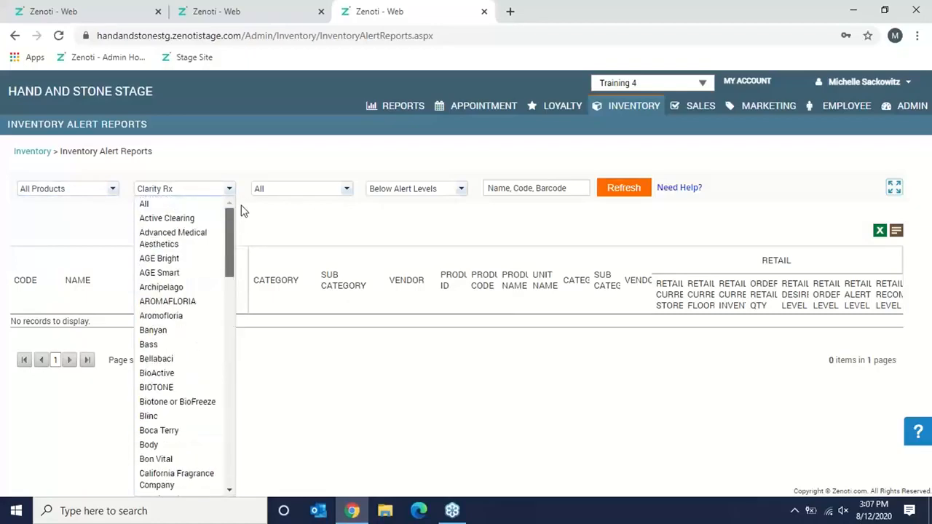
click(196, 204)
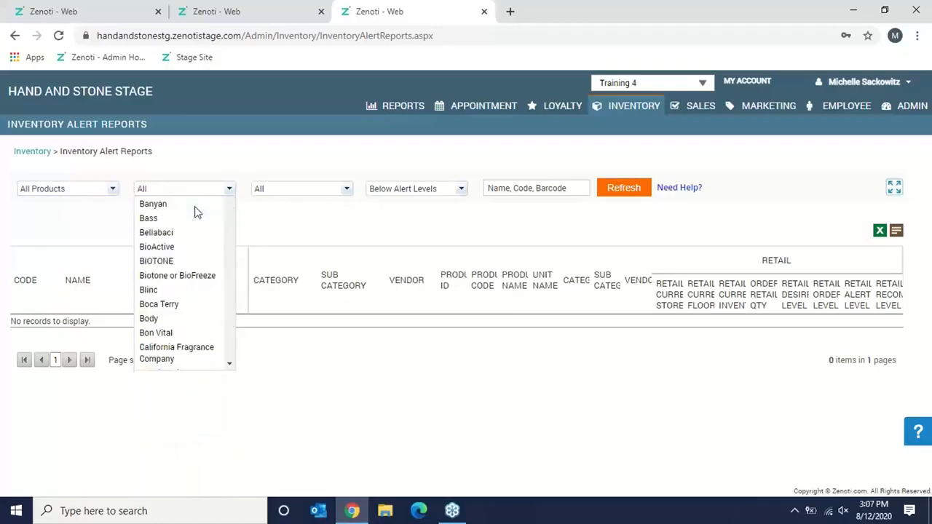
click(637, 190)
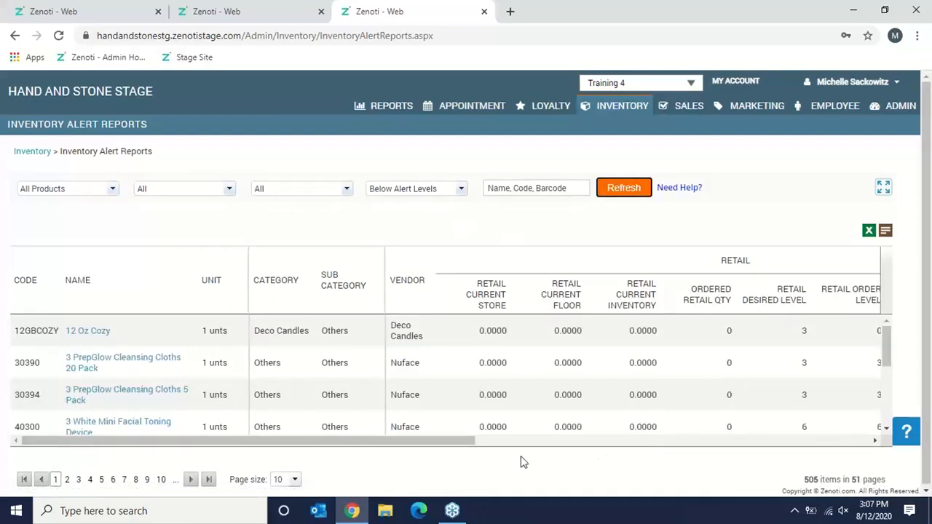
drag(462, 443, 586, 445)
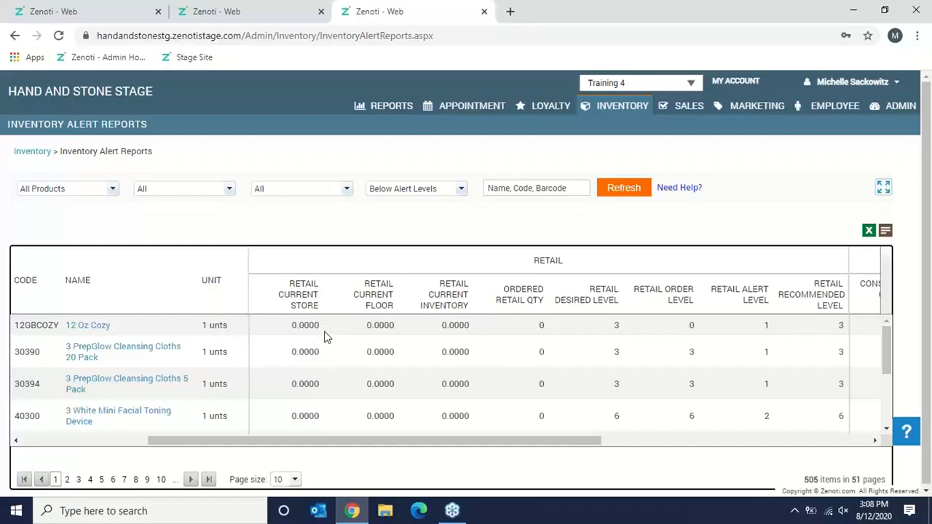
click(922, 244)
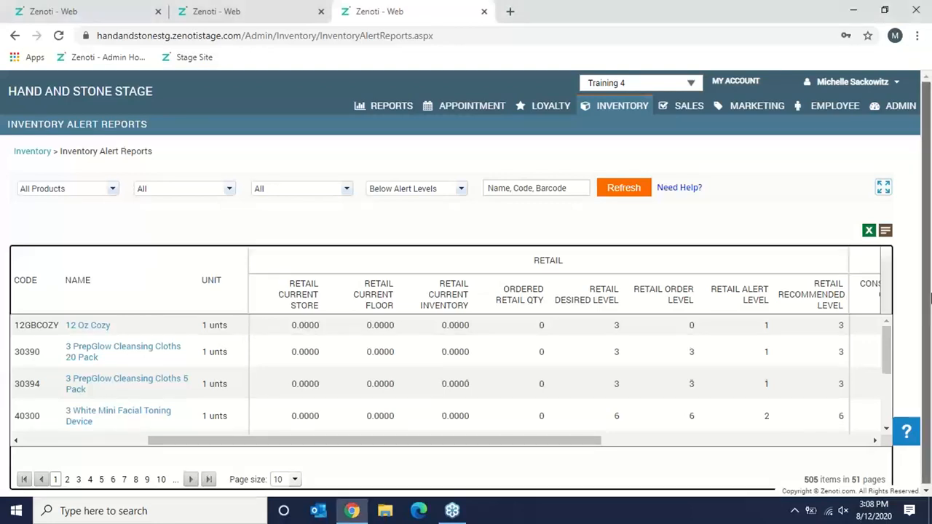
- Reopen the inventory Alerts report and run it for All Products with the level filter set to Below Alert Levels
click(602, 109)
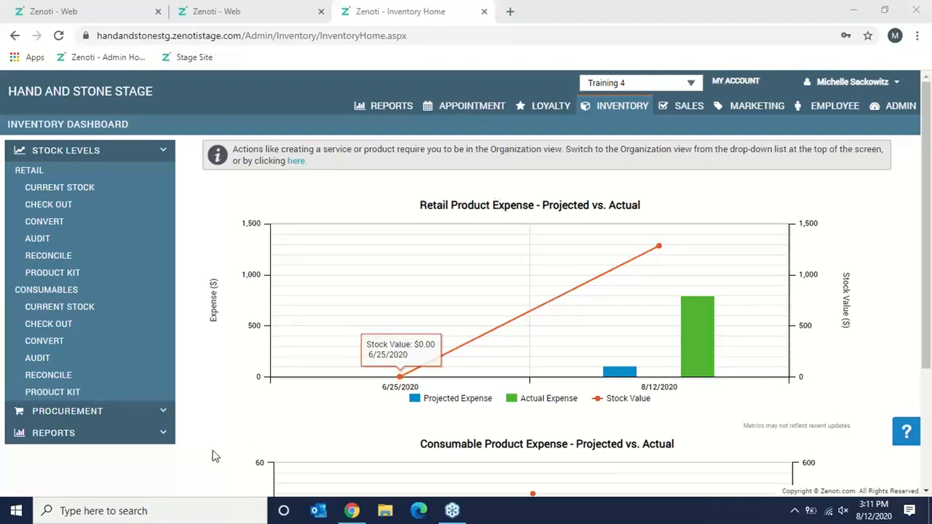
click(160, 436)
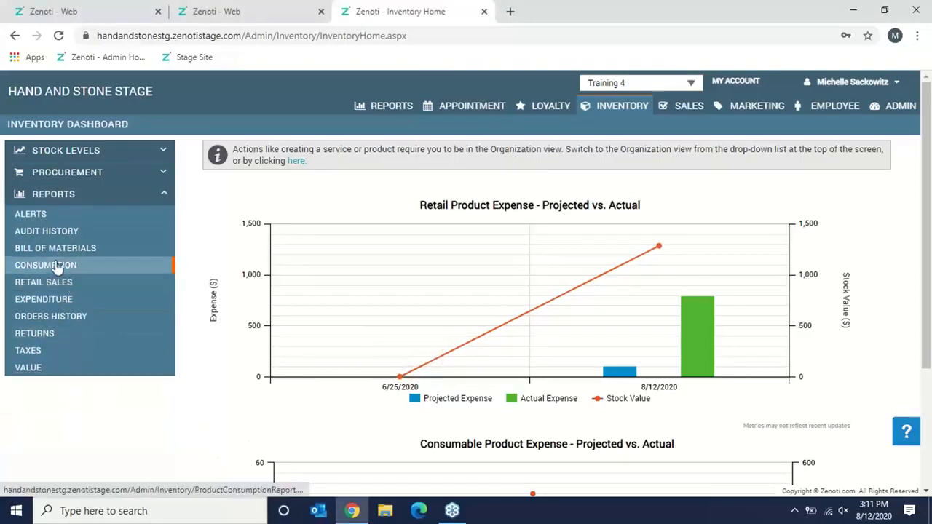
click(33, 213)
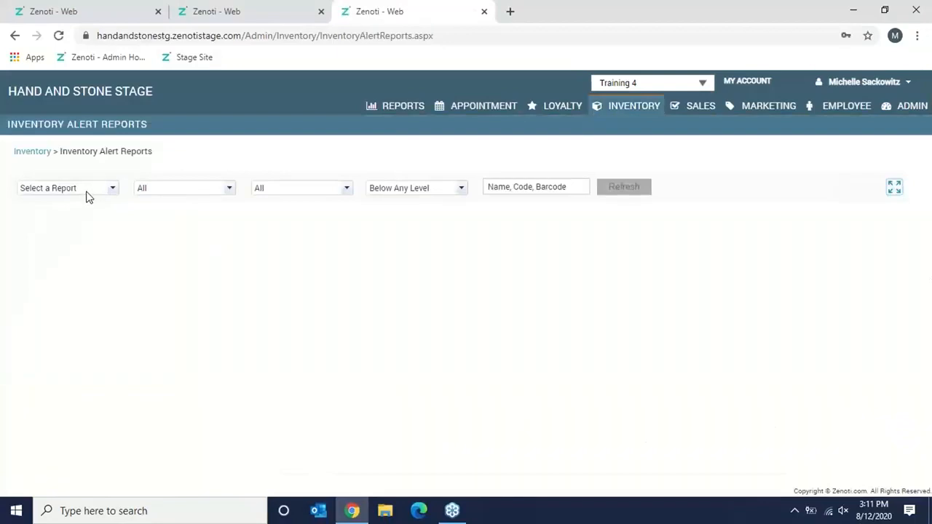
click(87, 195)
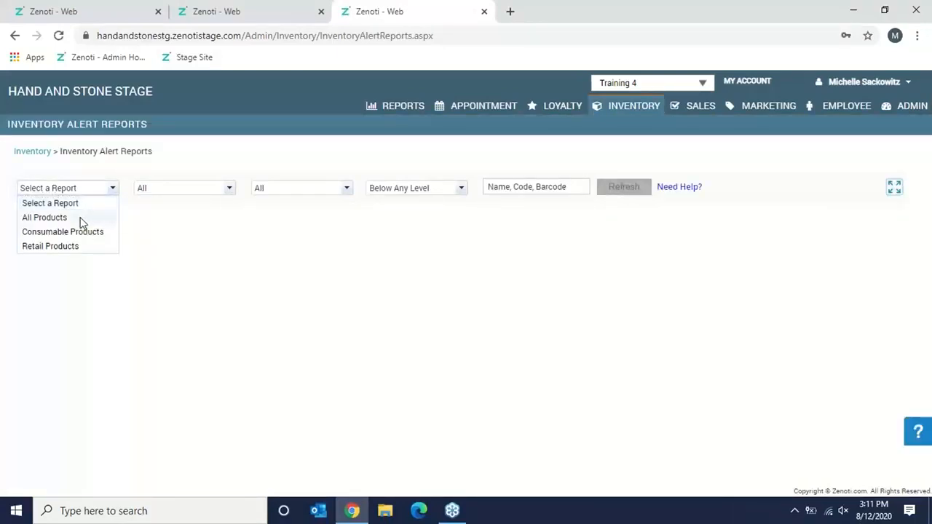
click(81, 216)
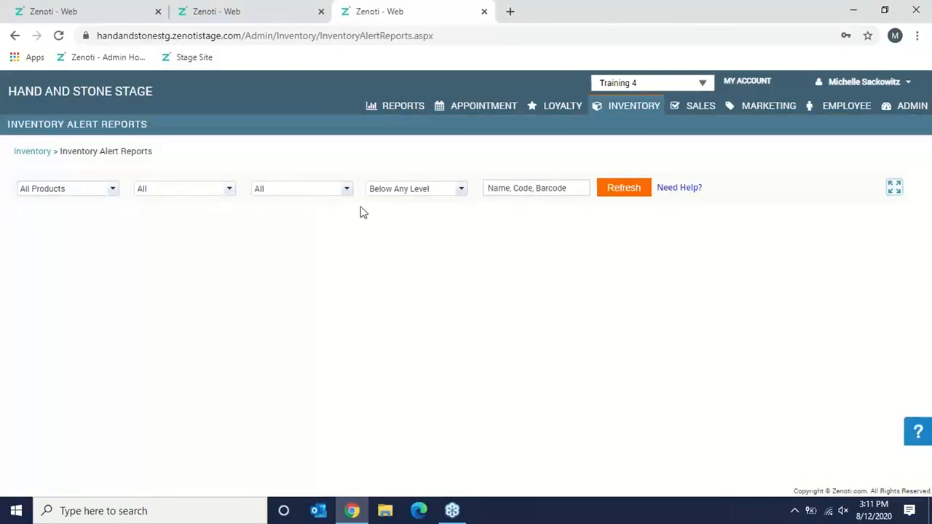
click(461, 192)
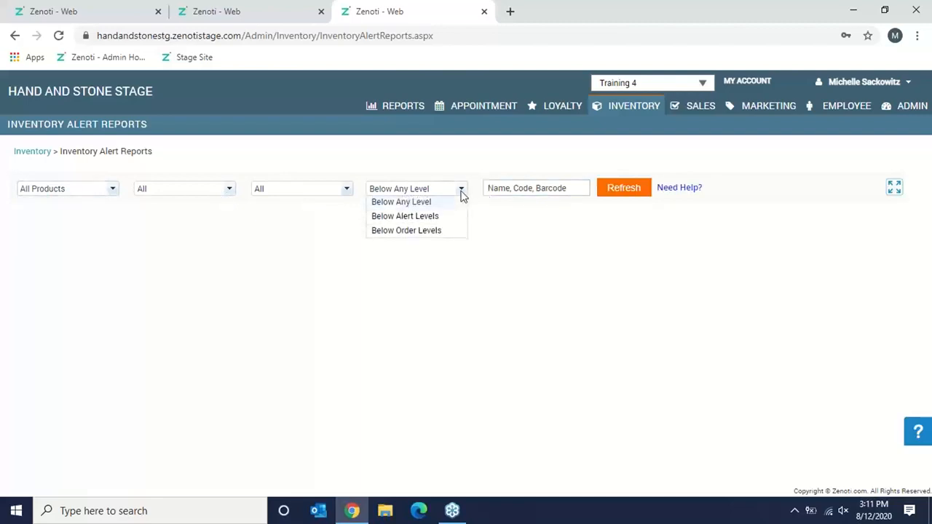
click(448, 221)
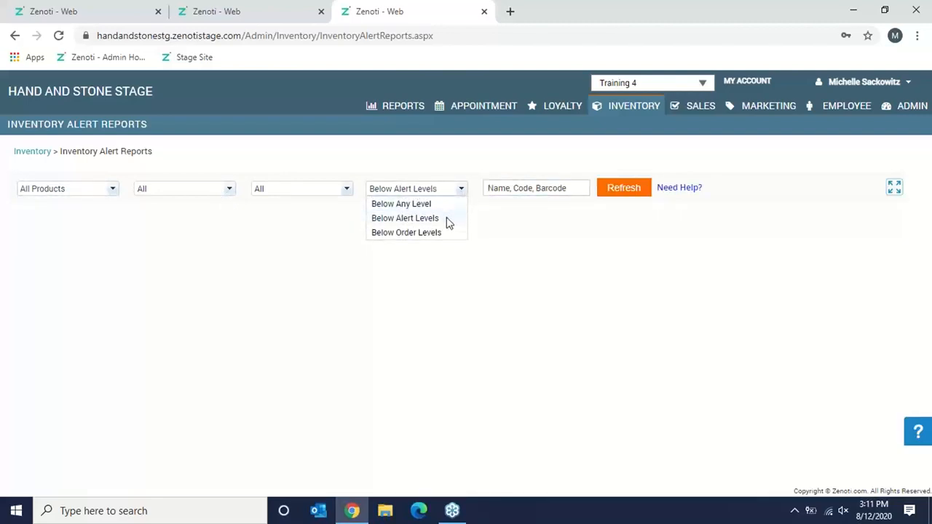
click(623, 191)
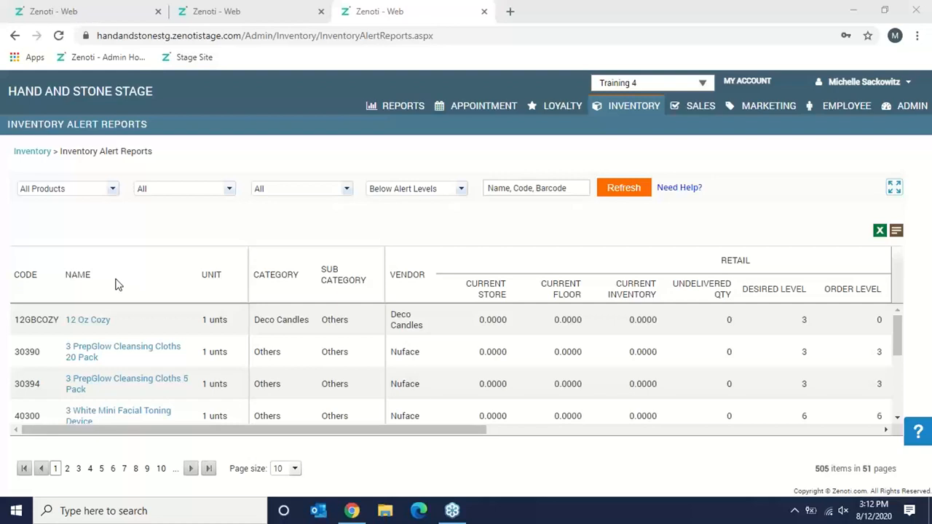
- Open YouTube in a new browser tab
click(510, 13)
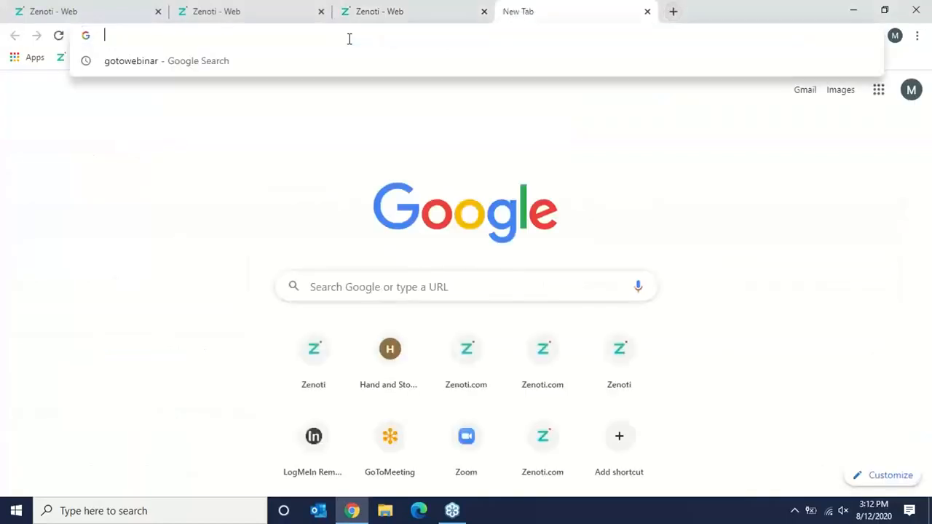
text(yout)
key(Return)
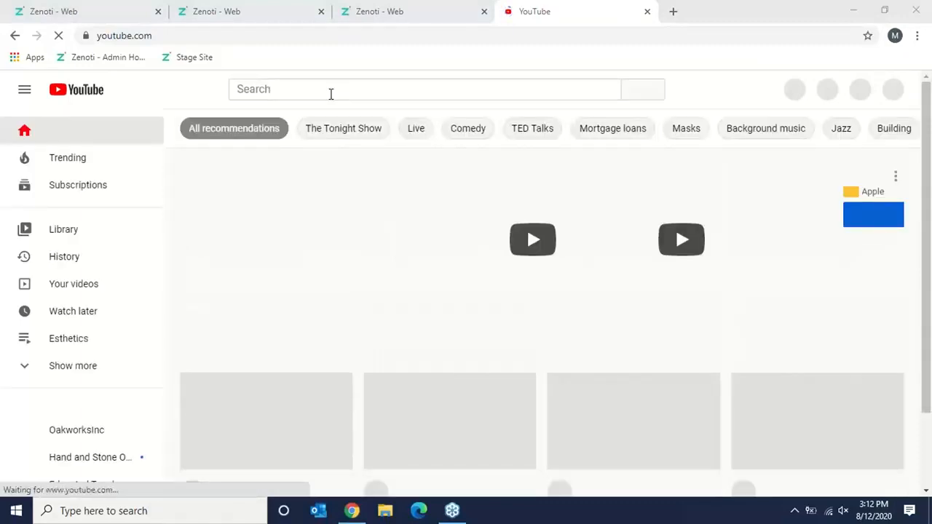
- Search YouTube for "hstrain" and open the Hs Train channel
click(331, 93)
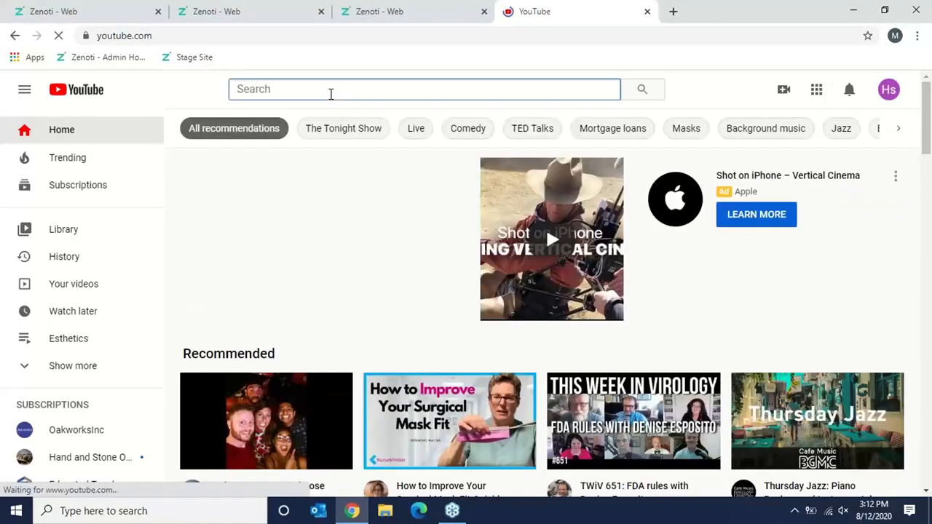
text(hstrain)
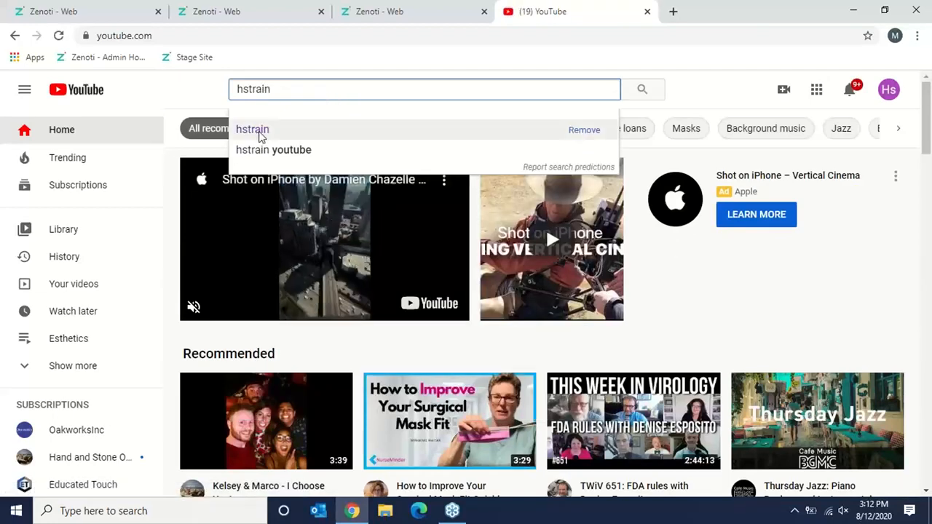
click(260, 131)
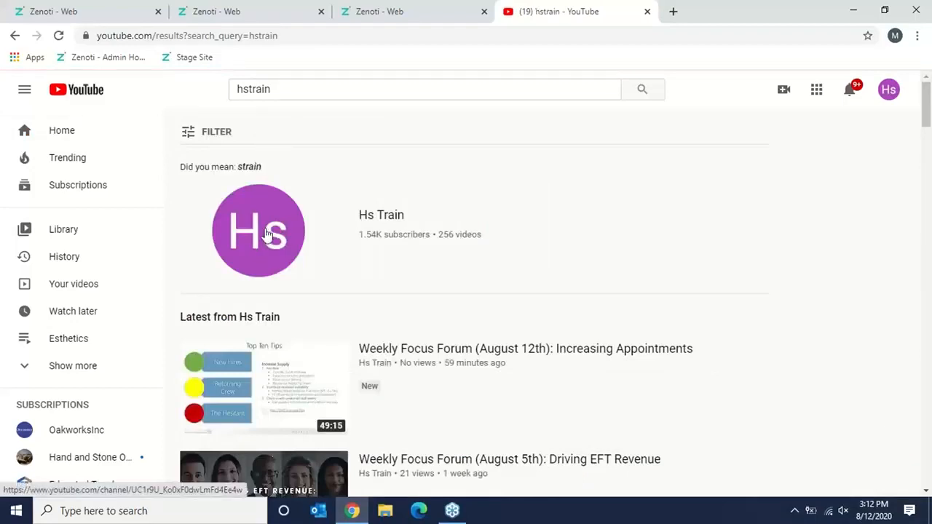
click(266, 233)
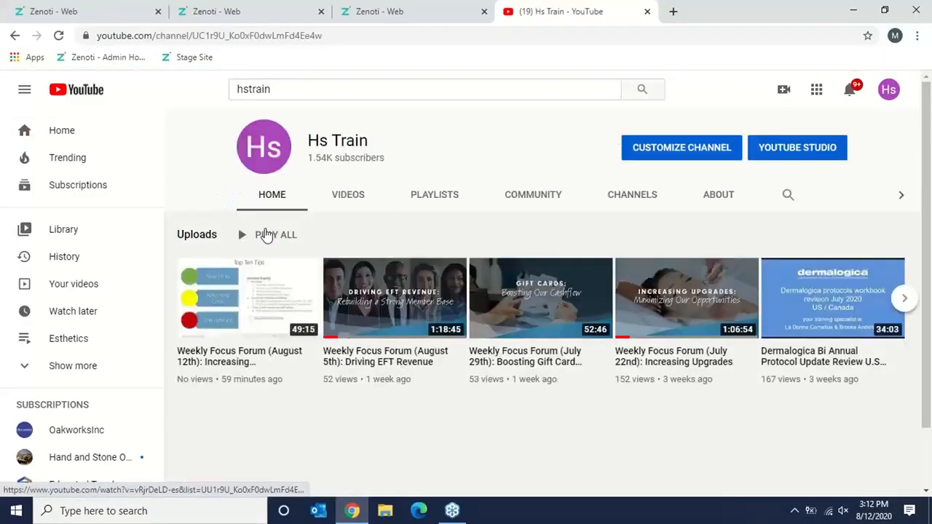
- Browse the uploaded videos of the Hs Train channel down to the booking and ring-out training videos
click(355, 197)
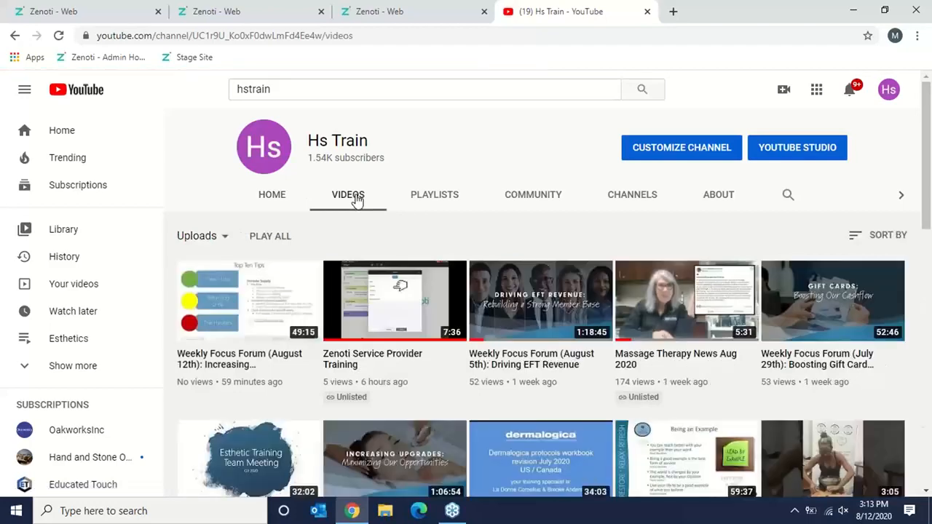
click(927, 492)
click(927, 493)
click(927, 493)
click(926, 494)
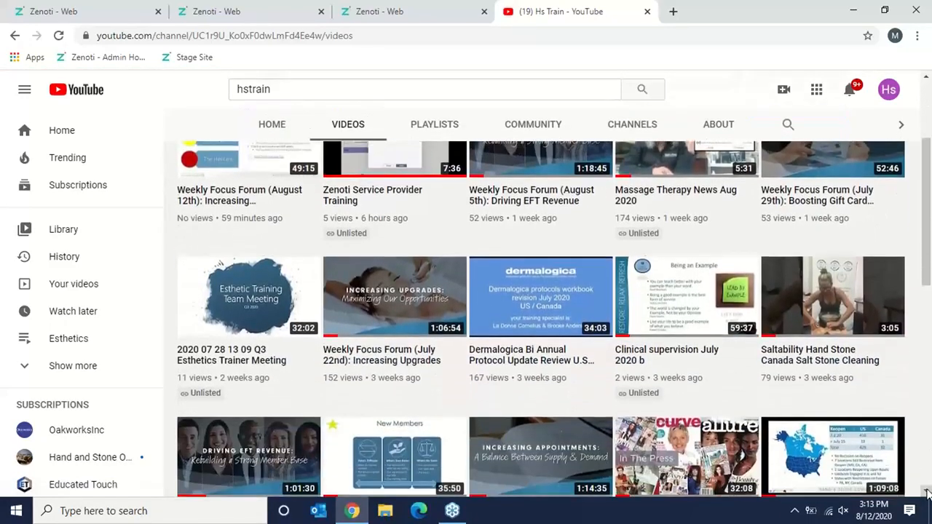
click(927, 493)
click(926, 493)
click(927, 494)
click(926, 493)
click(926, 493)
click(927, 493)
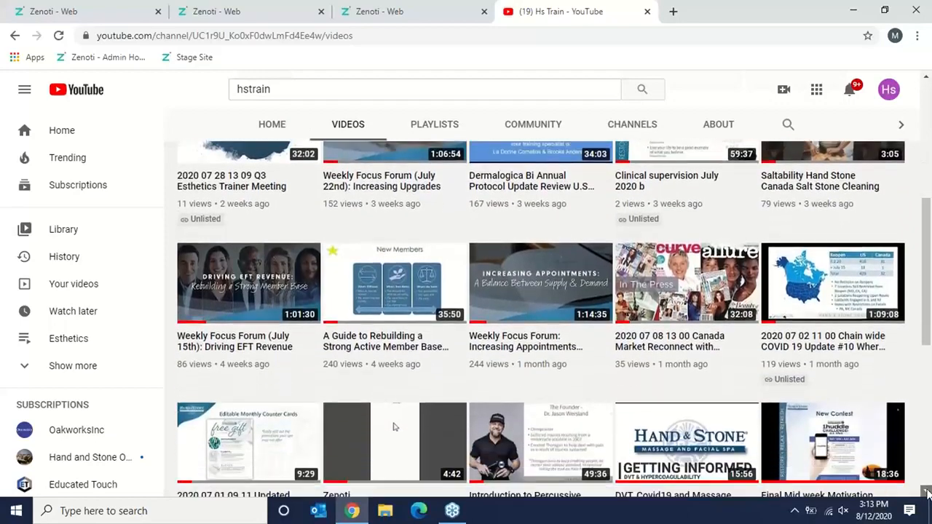
click(927, 494)
click(926, 493)
click(927, 494)
click(927, 493)
click(926, 494)
click(927, 494)
click(926, 493)
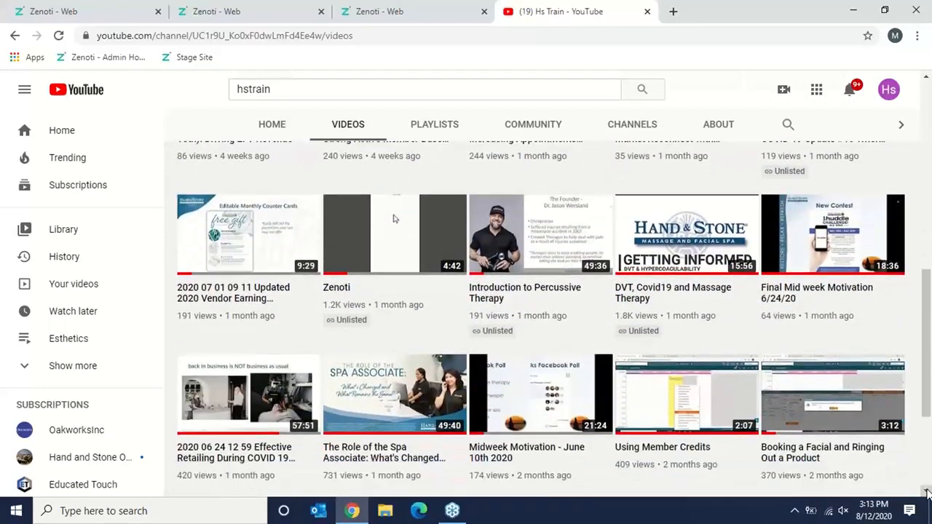
click(927, 493)
click(927, 493)
click(926, 493)
click(927, 493)
click(927, 493)
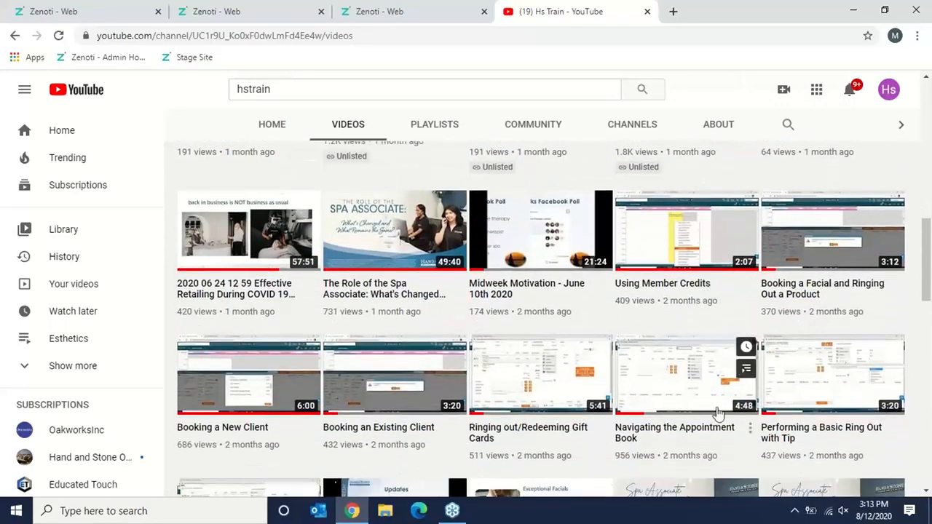
click(927, 492)
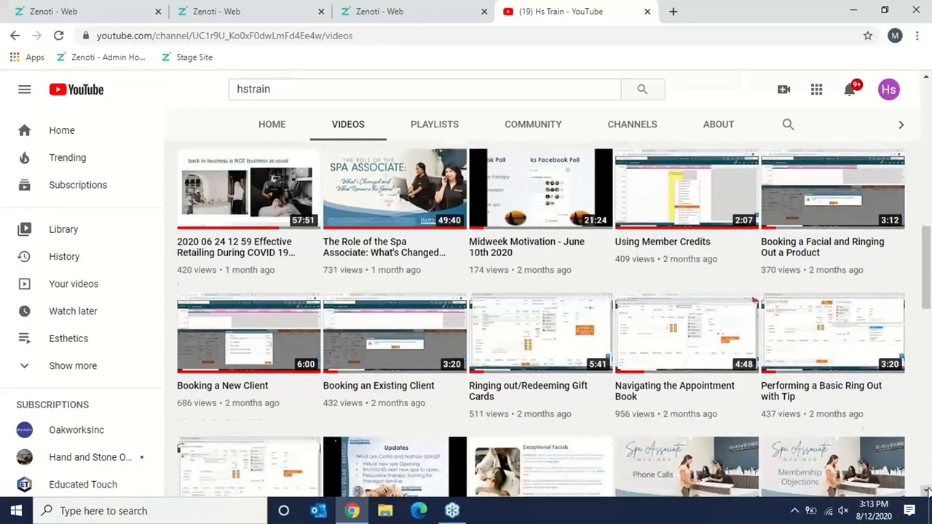
click(926, 492)
click(926, 492)
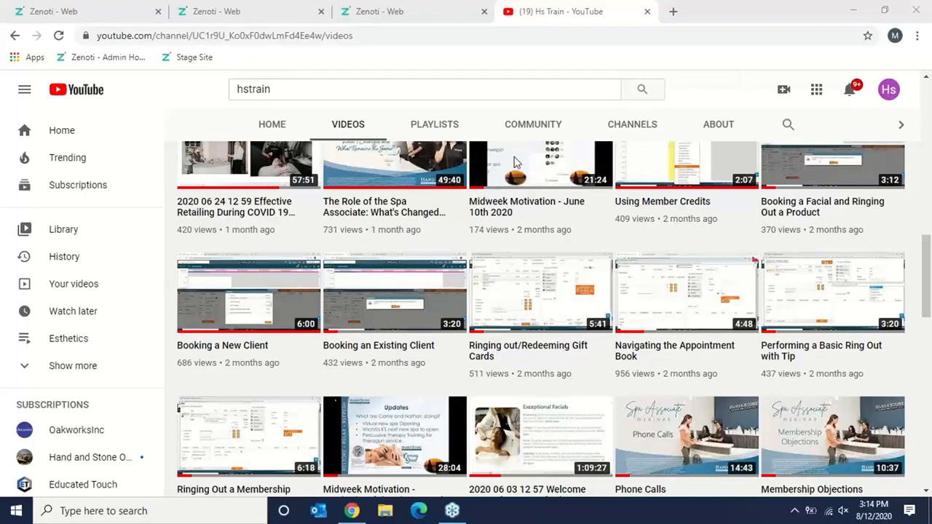
- Switch back to the Zenoti alert report's browser tab and open the inventory Retail Sales report
click(396, 10)
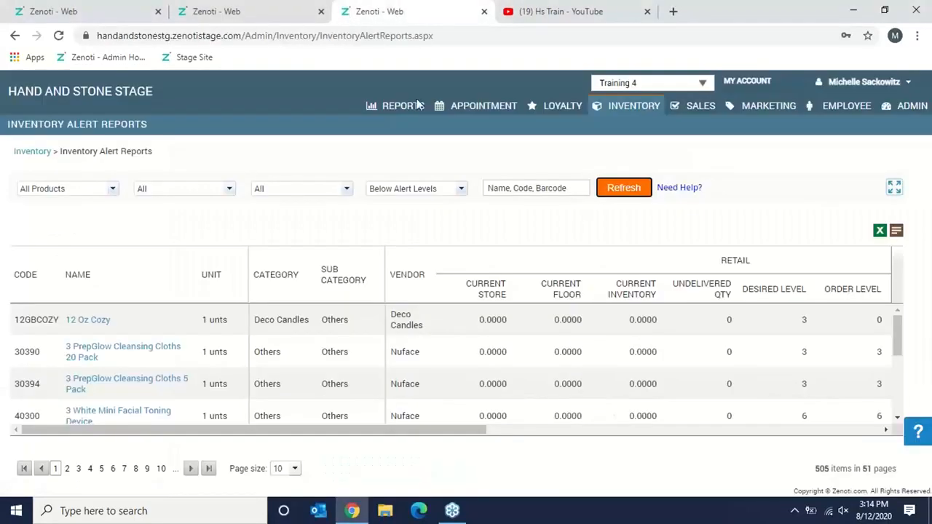
click(635, 109)
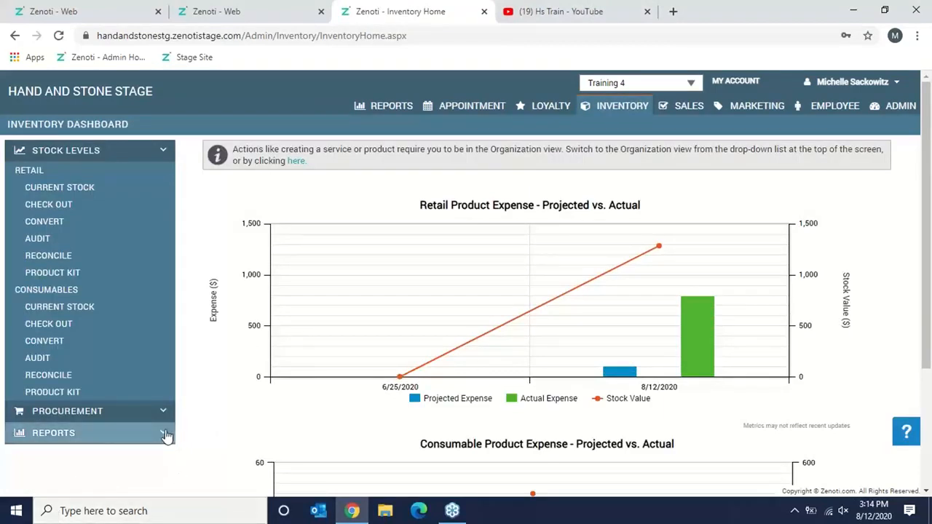
click(163, 436)
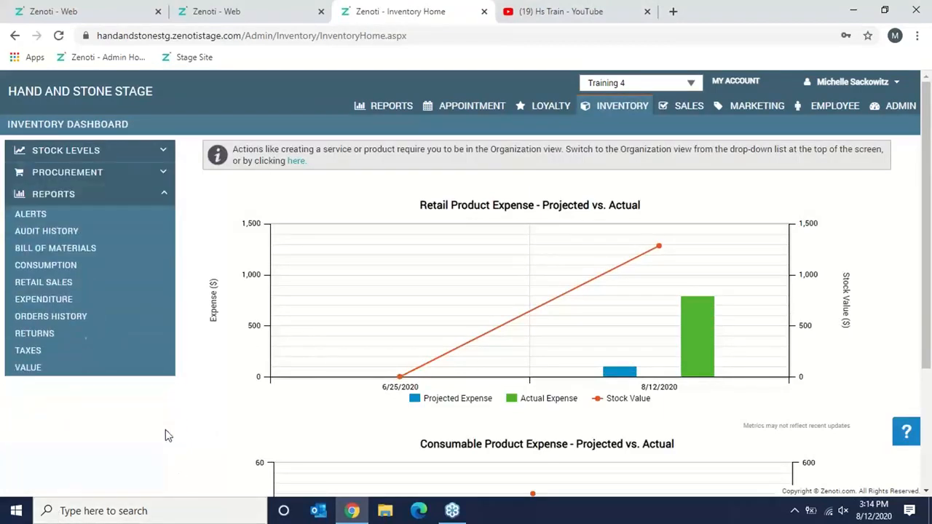
click(48, 289)
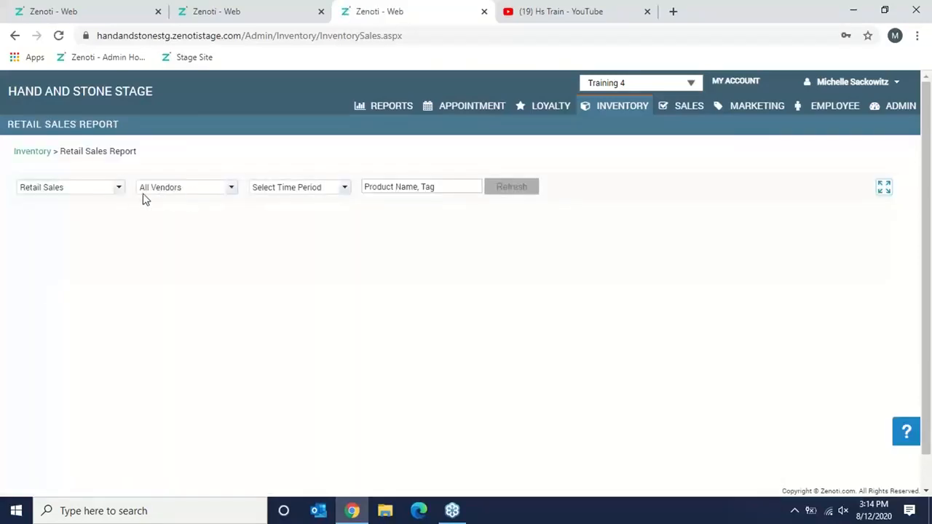
- Run the Retail Sales report for the vendor Clarity RX over a time period of 2 Months
click(180, 197)
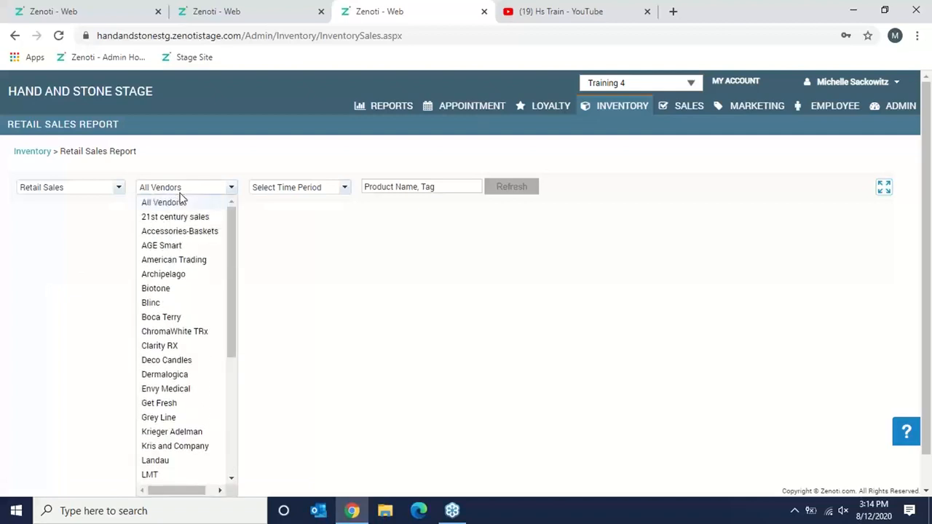
click(187, 349)
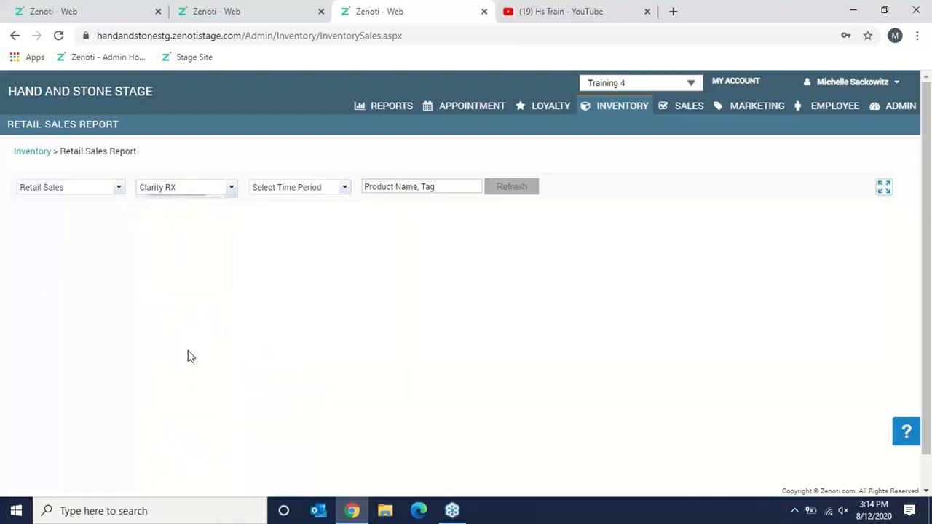
click(342, 191)
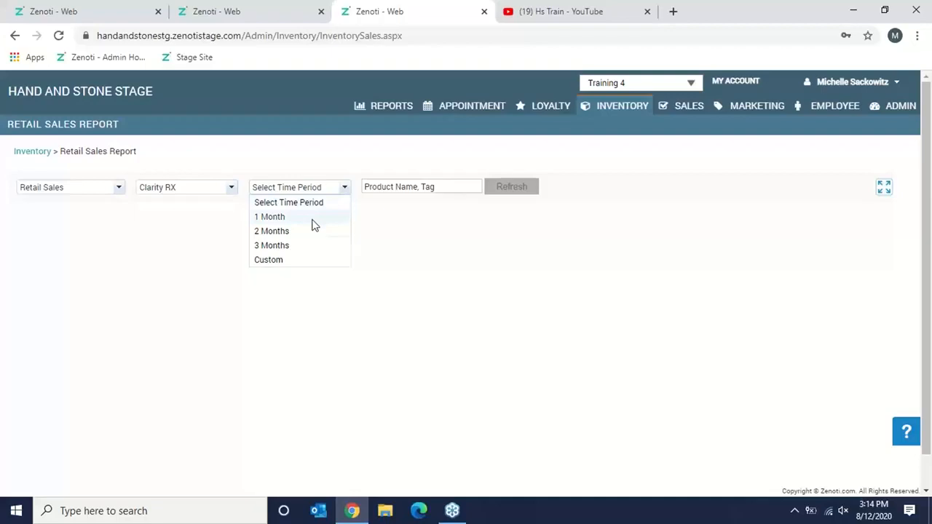
click(312, 222)
click(308, 192)
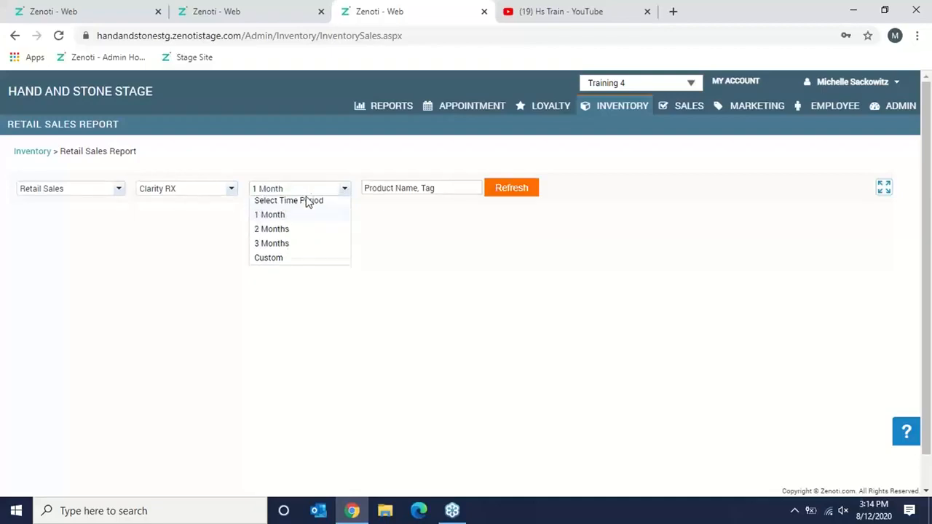
click(305, 233)
click(521, 198)
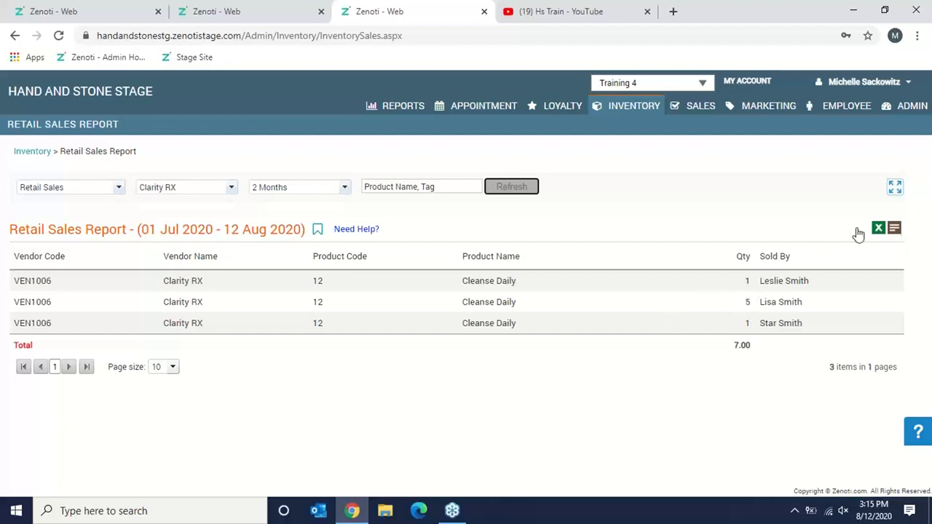
click(925, 41)
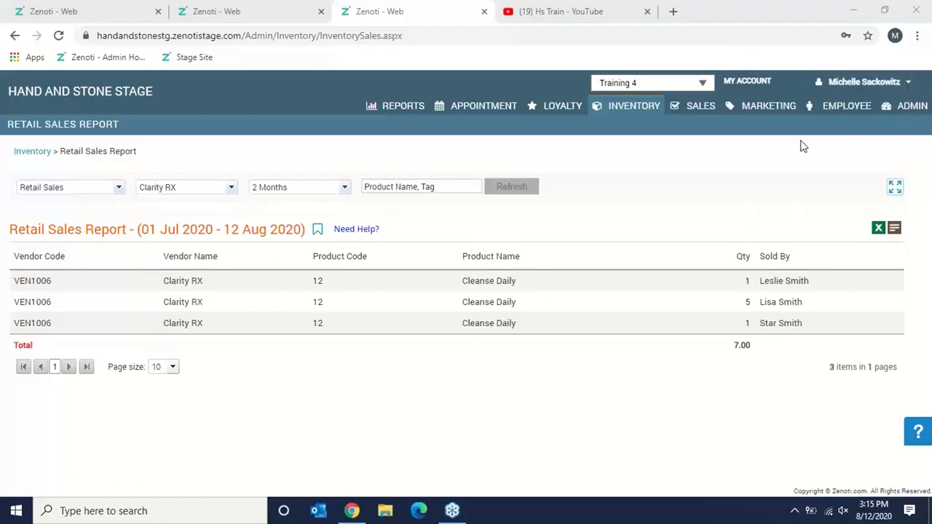
- Open the Manage Products list in the Admin resources for Training 4
click(885, 108)
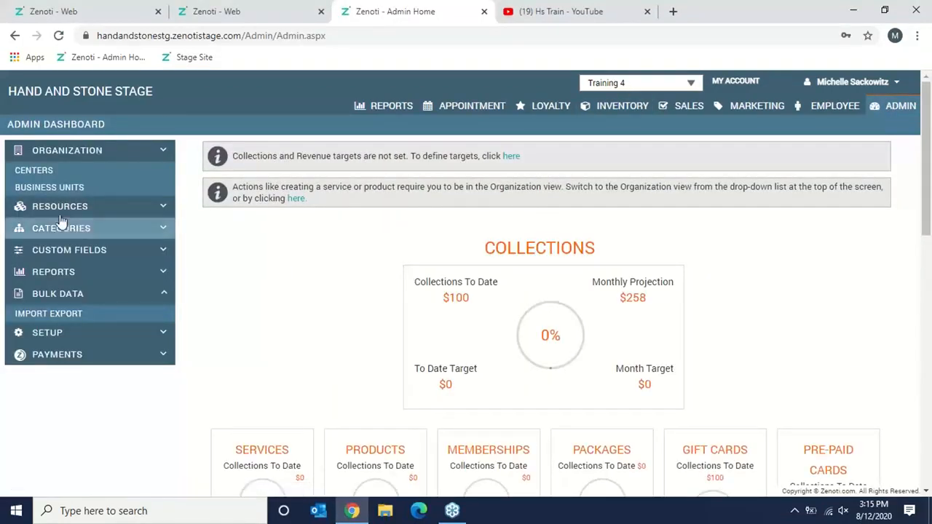
click(165, 208)
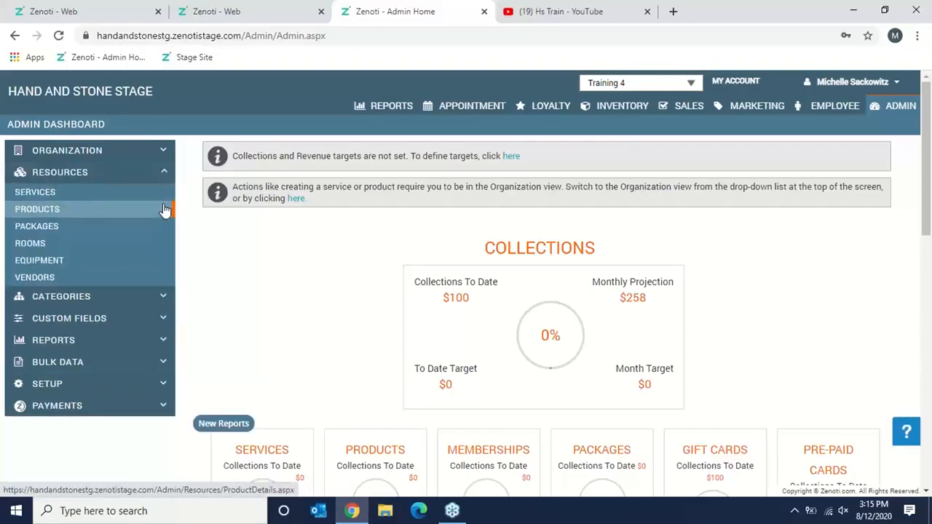
click(29, 212)
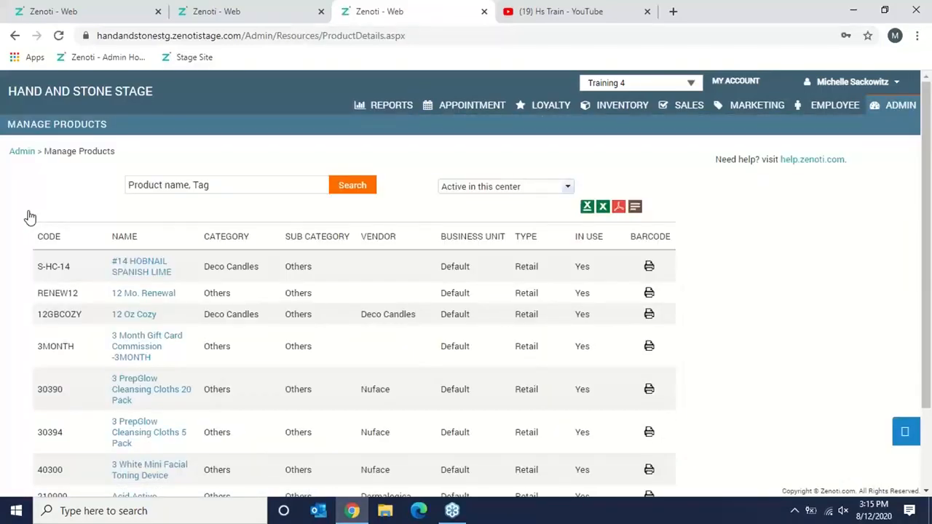
- Search the products for "cleanse" and open the Clarity RX product Cleanse Daily
click(265, 183)
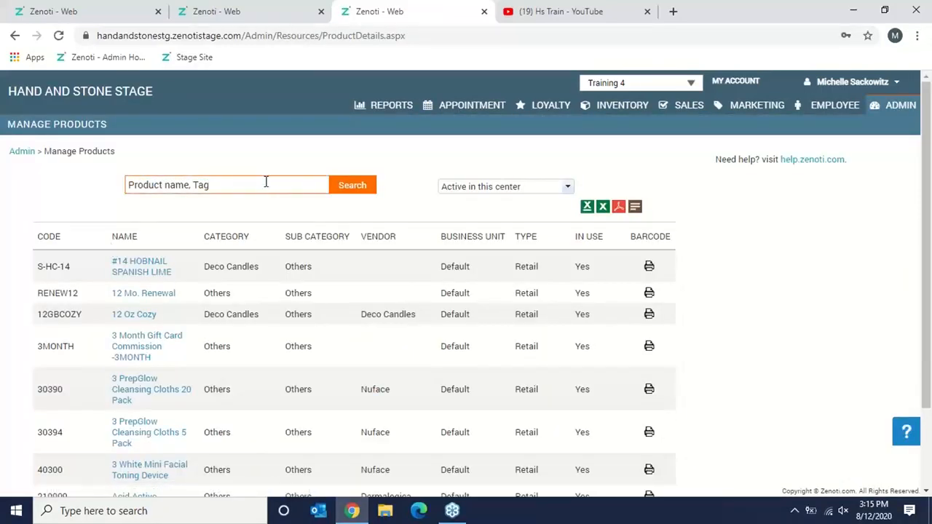
text(clean)
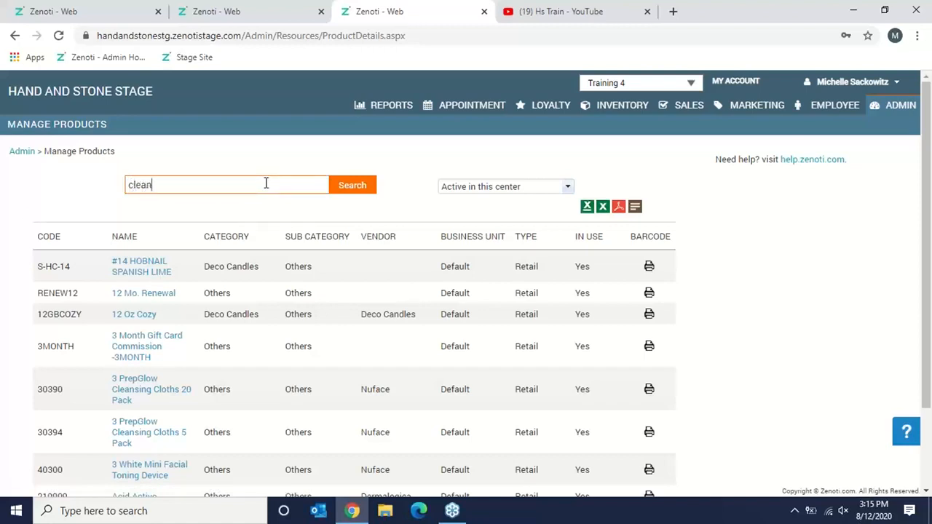
text(se)
click(353, 192)
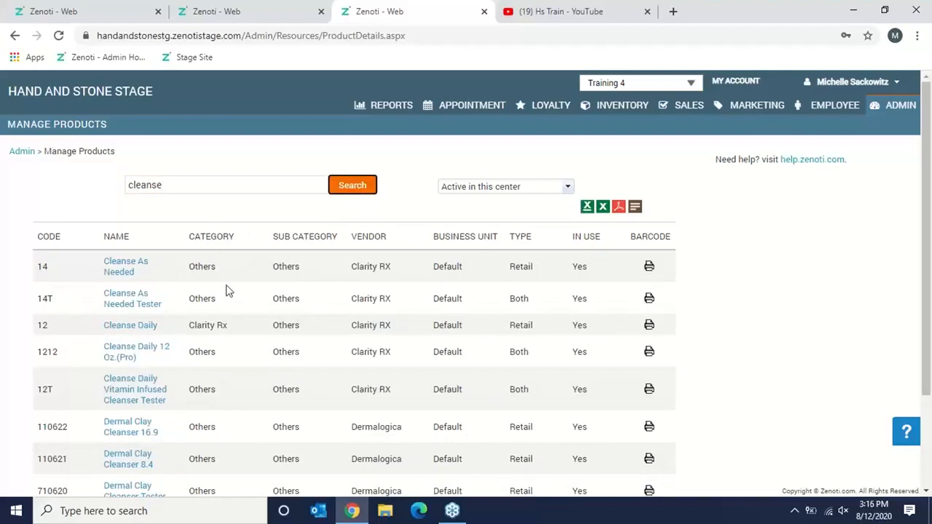
click(144, 331)
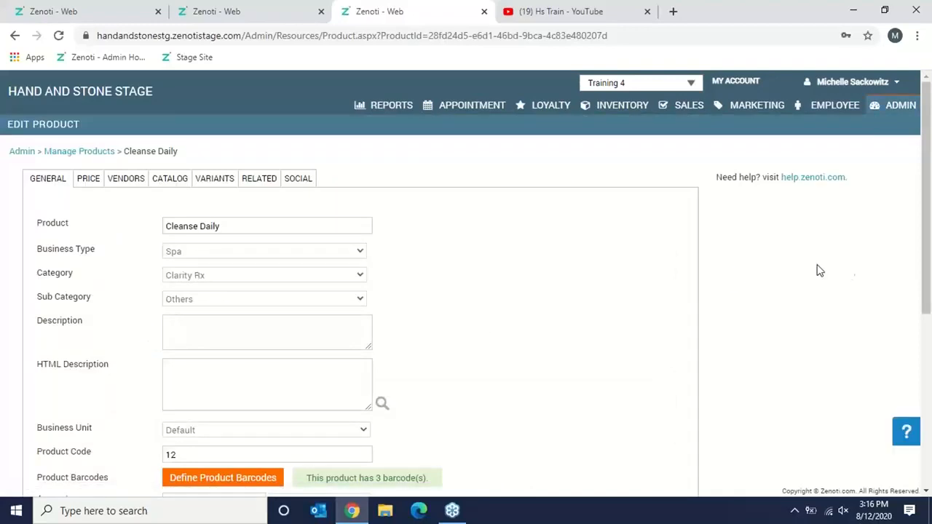
- Show the price settings of the Cleanse Daily product at Training 4
mouse_move(927, 254)
mouse_down()
mouse_move(928, 437)
mouse_move(929, 253)
mouse_up()
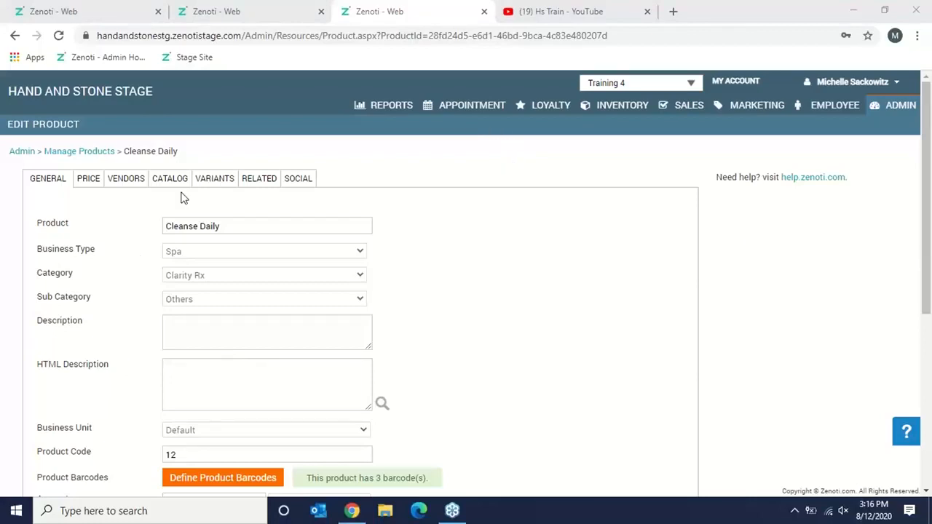
click(91, 188)
click(92, 188)
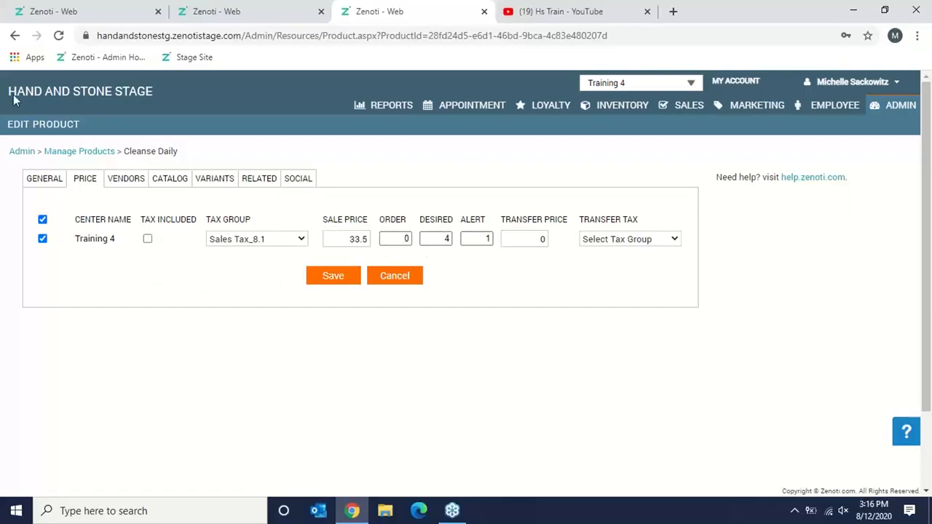
- Return to the Manage Products list, search for "cleanse daily" and reopen the Cleanse Daily product
click(79, 152)
click(153, 184)
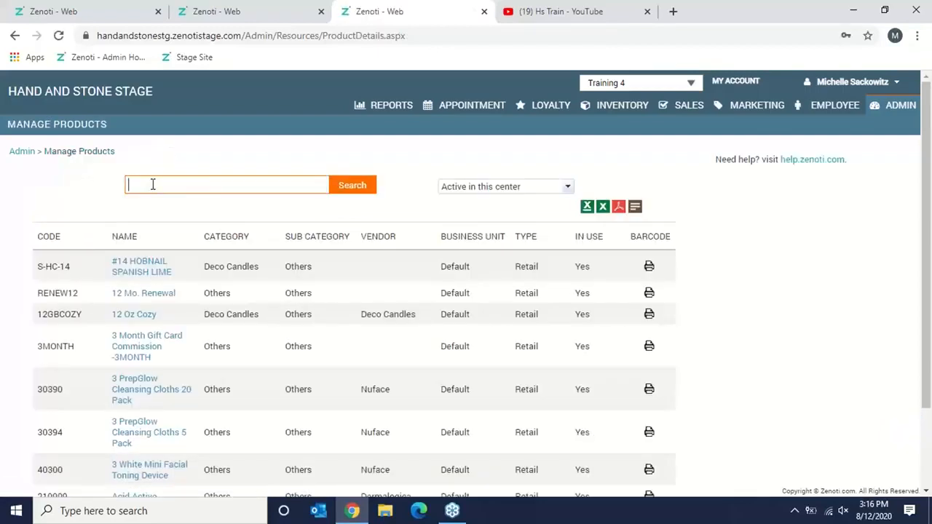
text(se)
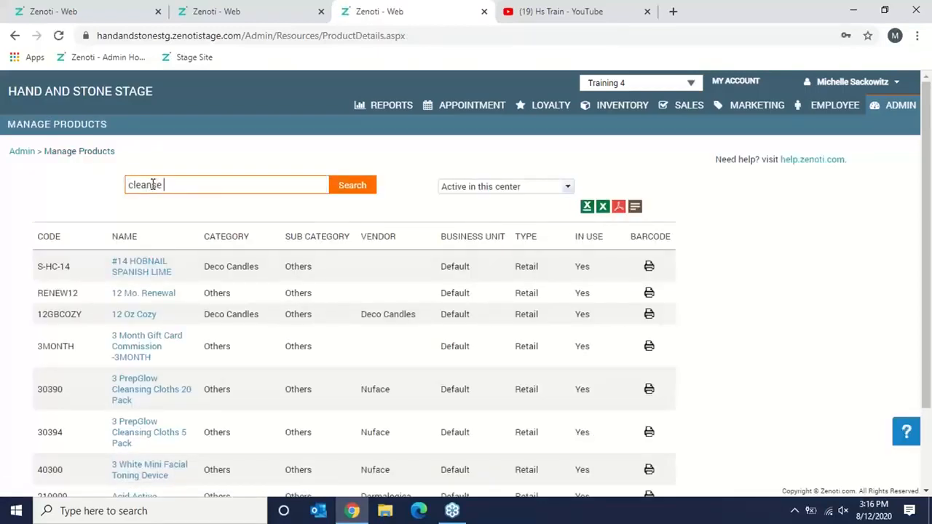
text( daily)
key(Return)
click(127, 265)
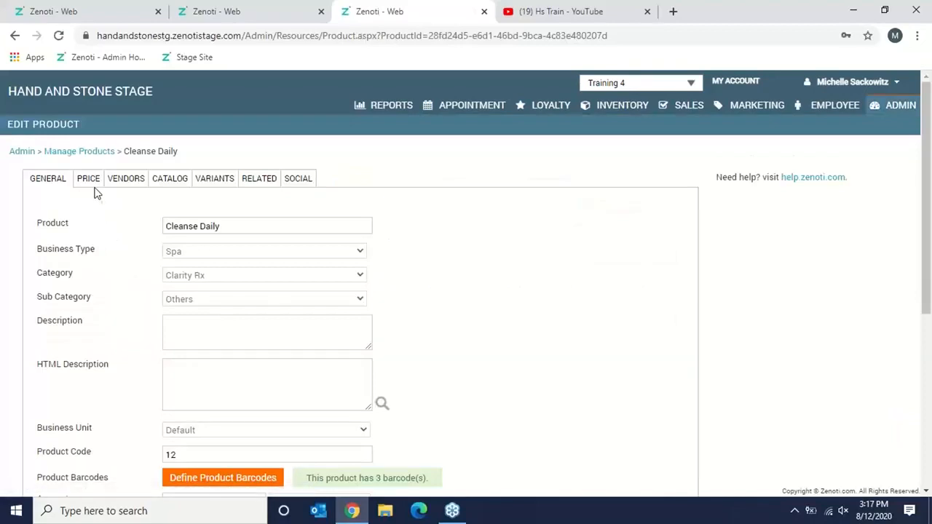
- Review the desired and alert quantities in the price settings of Cleanse Daily
click(90, 184)
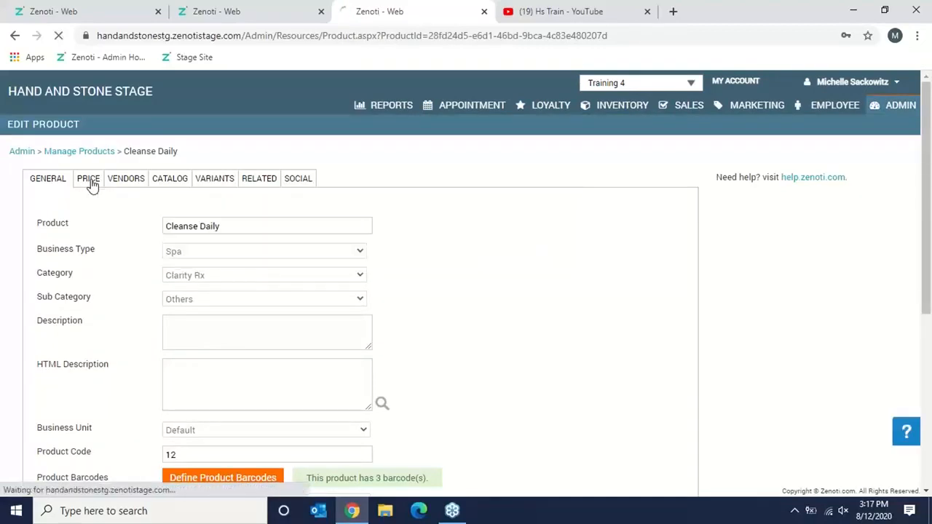
click(442, 239)
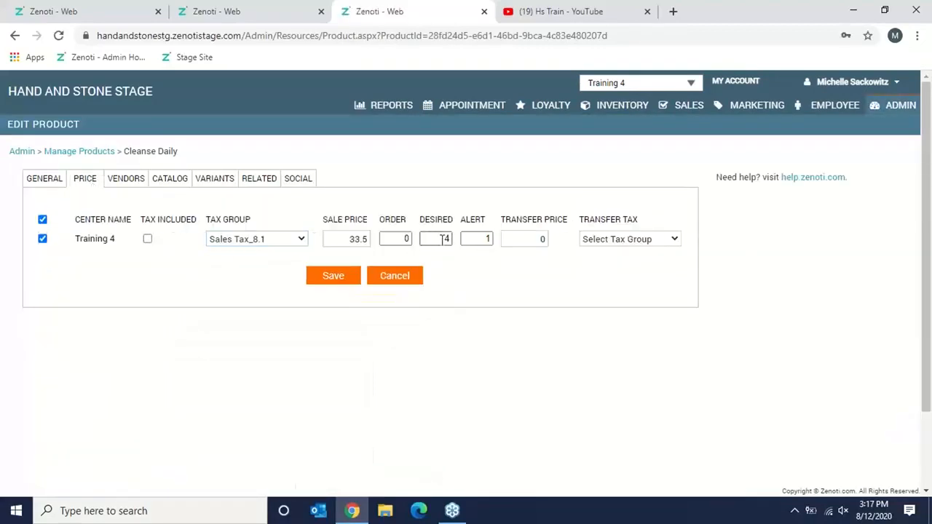
click(471, 239)
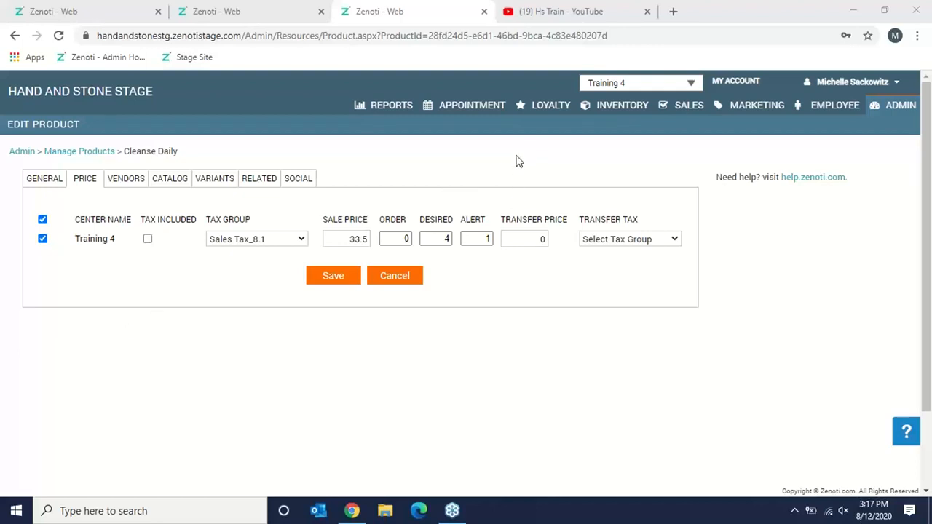
- Go to the Inventory dashboard and open the check-out form for retail products
click(616, 109)
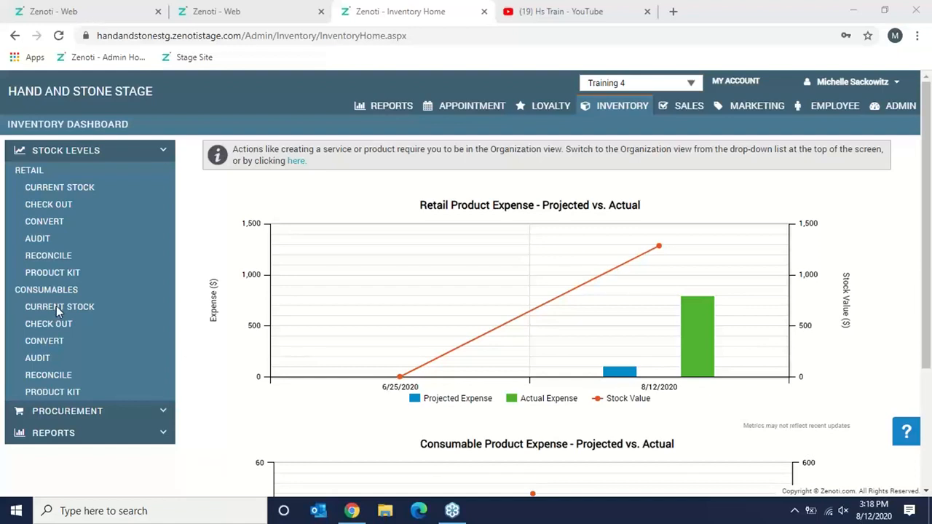
mouse_move(526, 327)
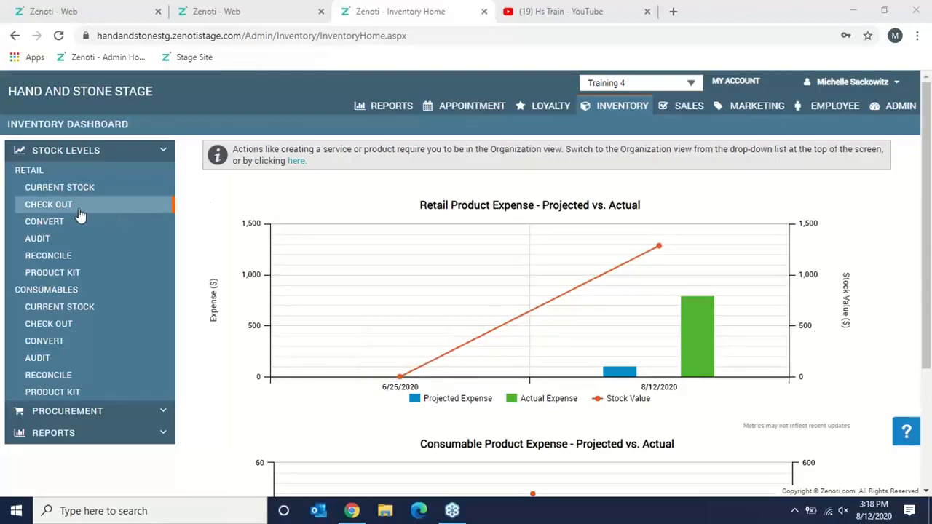
click(52, 213)
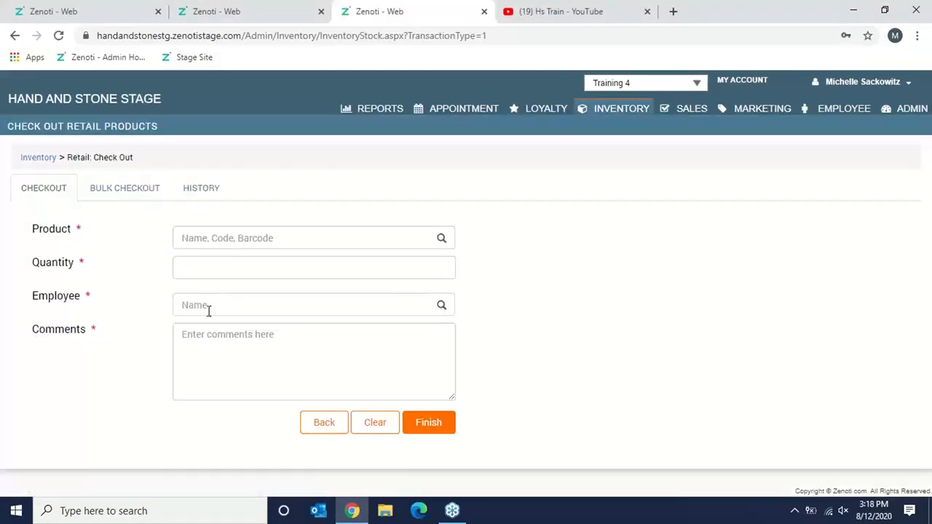
- Open the check-out form for consumable products, set Checkout for consumption to No and place the cursor in the comments
click(645, 121)
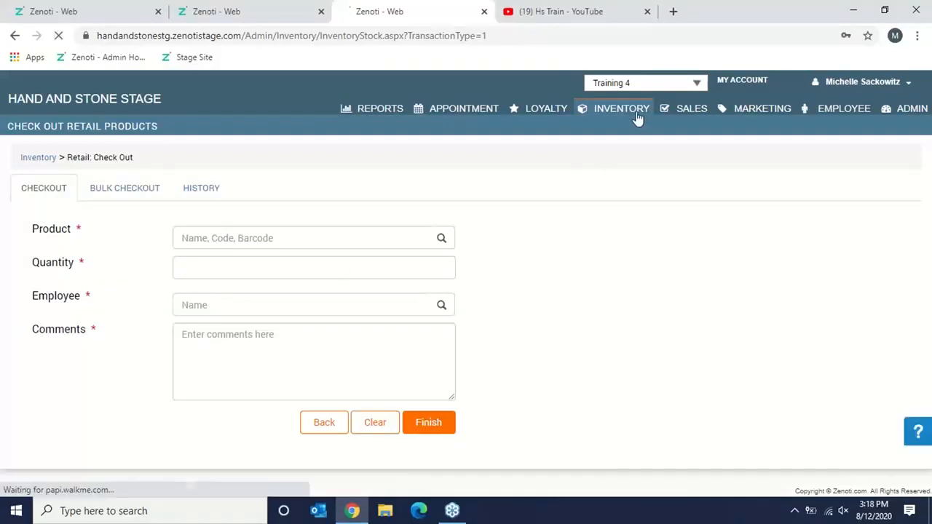
click(40, 324)
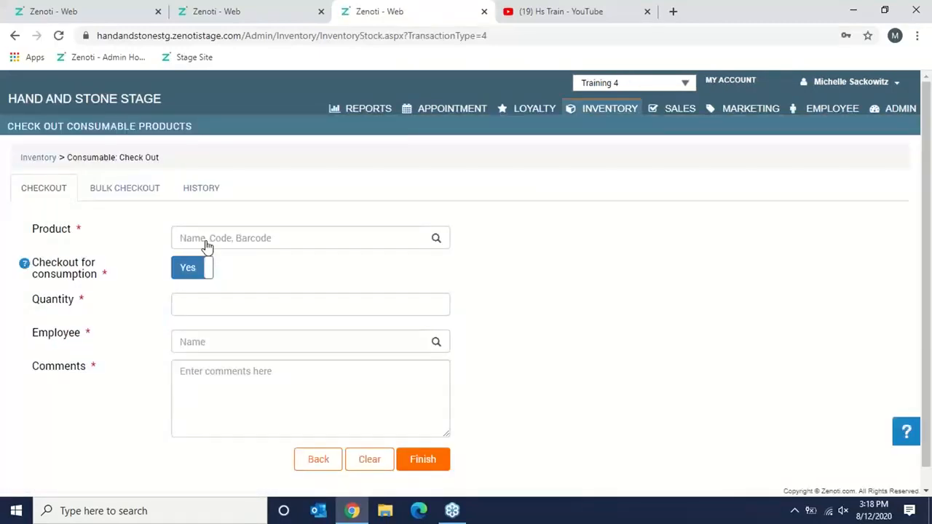
click(187, 269)
click(197, 381)
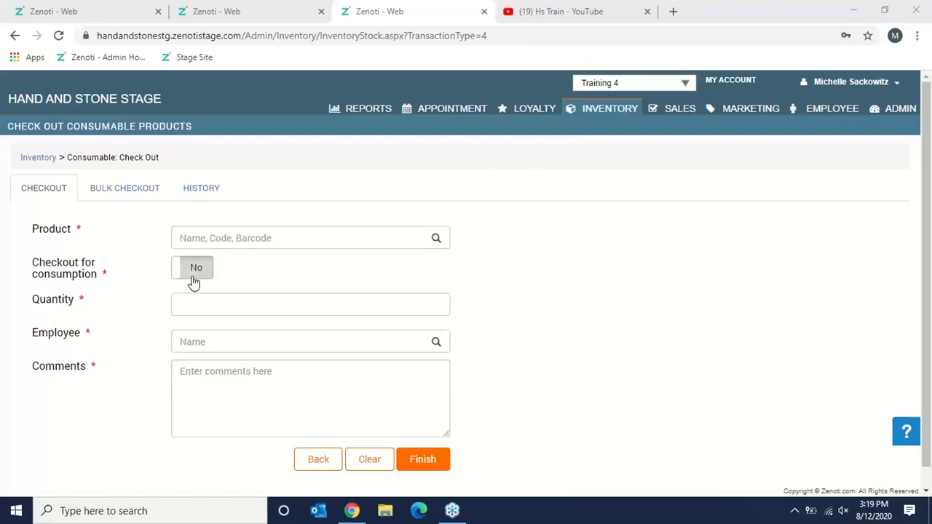
click(235, 371)
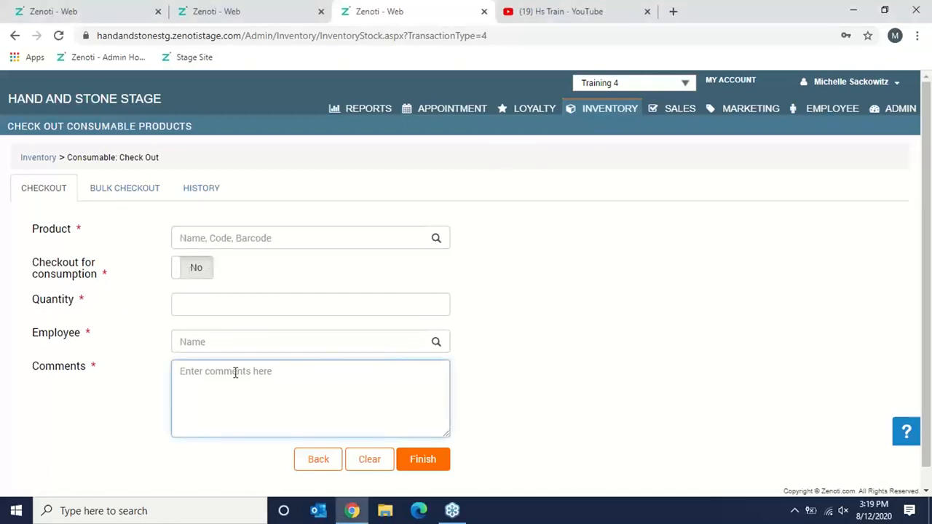
- Leave the check-out form and switch to the YouTube browser tab with the Hs Train channel's videos
click(786, 158)
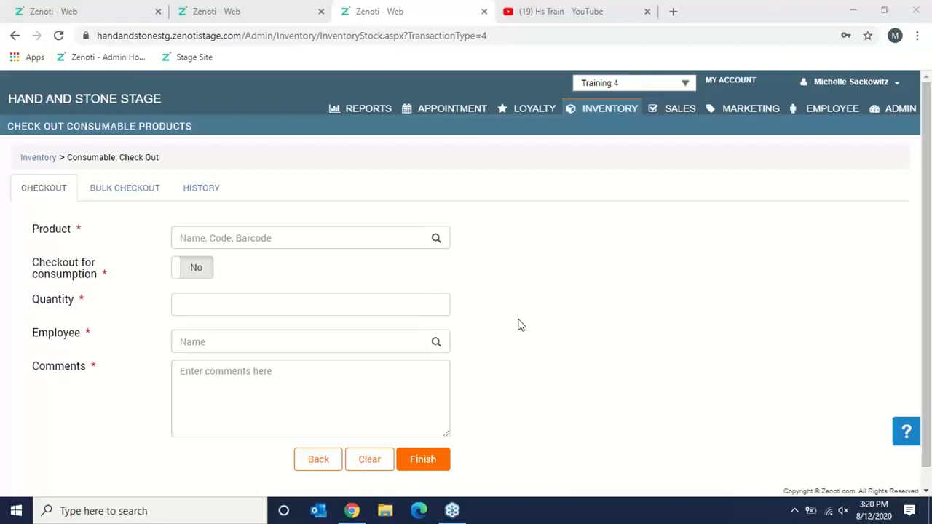
click(551, 11)
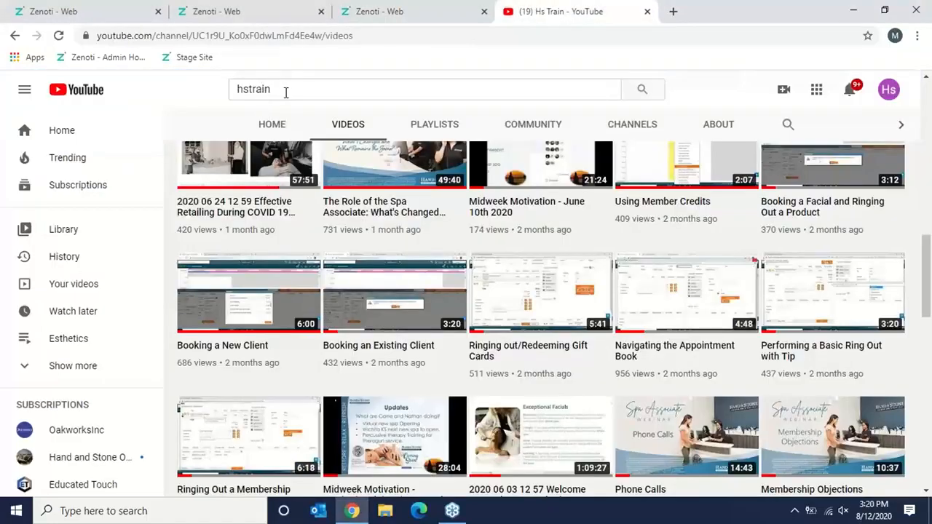